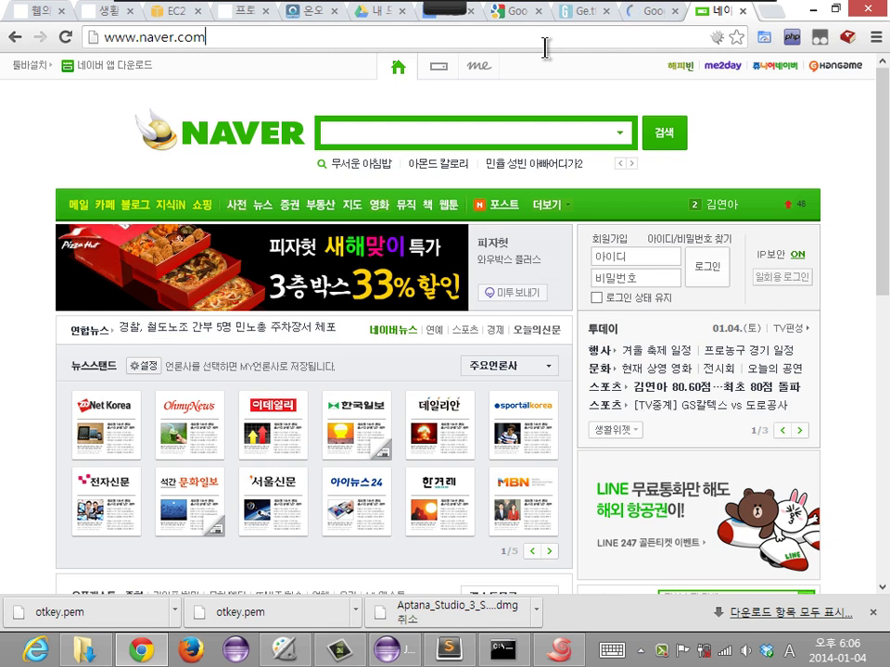
text(23423)
key(Left)
key(Left)
key(Left)
key(Left)
key(Left)
key(Left)
key(Left)
key(Left)
key(Left)
key(Right)
key(Right)
key(Right)
key(Right)
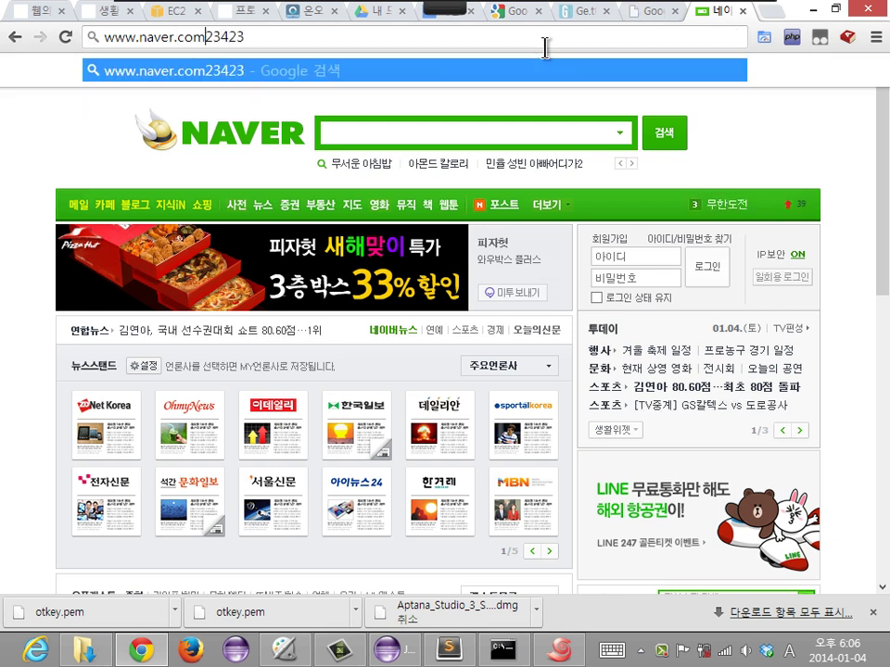
text(:)
key(Return)
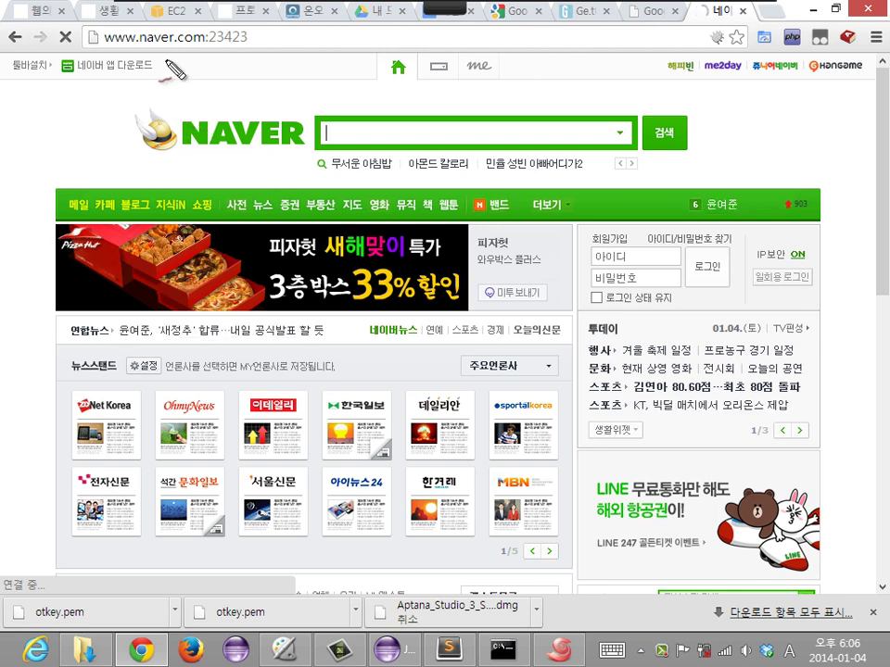
mouse_move(193, 55)
mouse_down()
mouse_move(198, 13)
mouse_move(183, 43)
mouse_move(190, 28)
mouse_move(231, 28)
mouse_move(227, 65)
mouse_up()
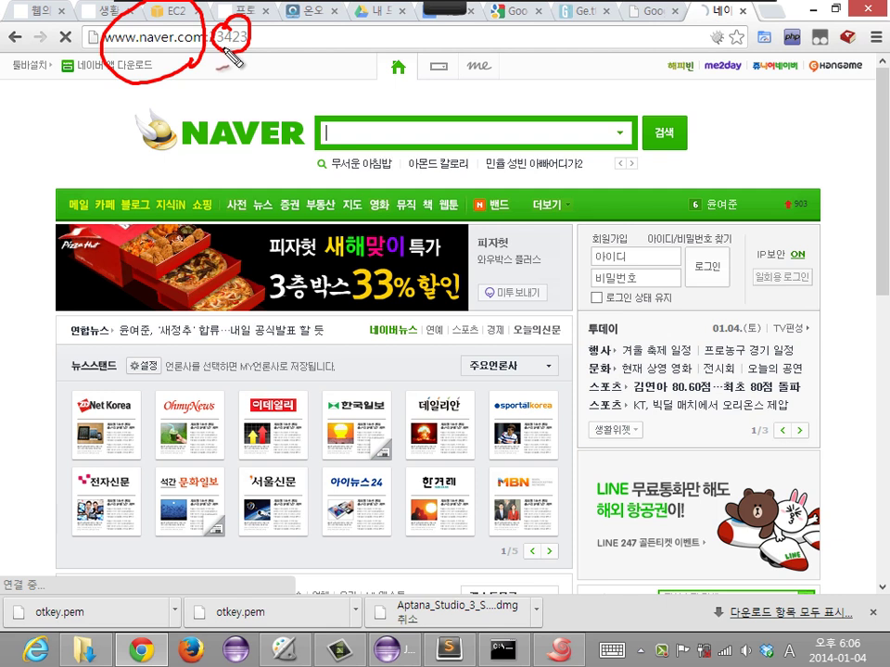
key(ctrl+z)
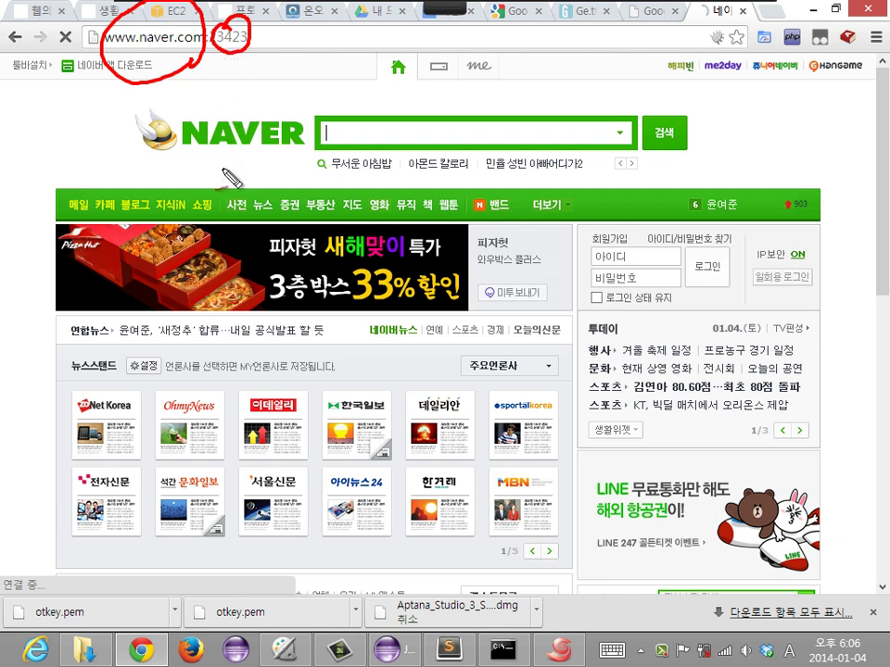
mouse_move(202, 159)
mouse_down()
mouse_move(228, 208)
mouse_move(238, 174)
mouse_move(190, 186)
mouse_move(209, 153)
mouse_up()
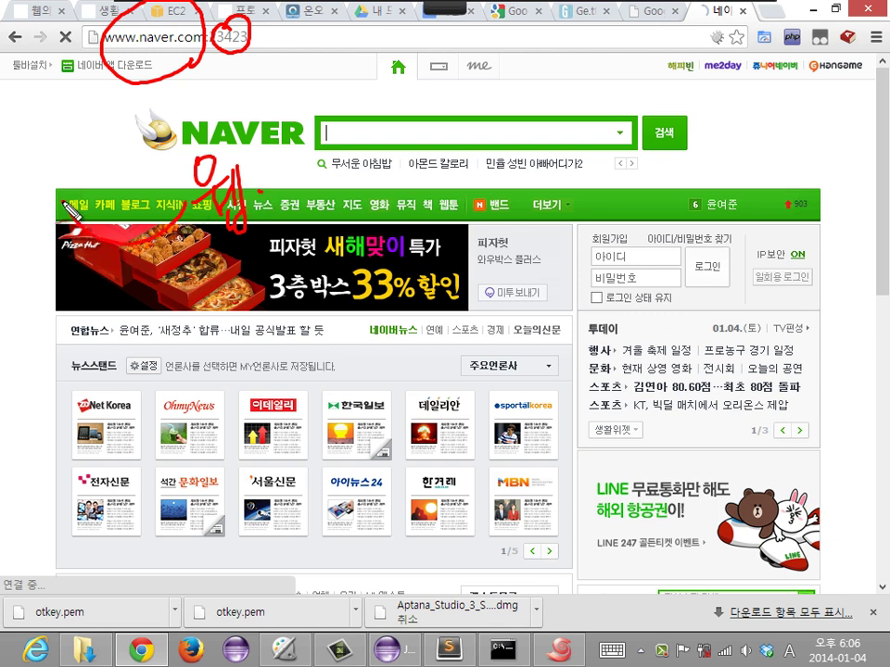
mouse_move(70, 208)
mouse_down()
mouse_move(57, 196)
mouse_move(97, 219)
mouse_up()
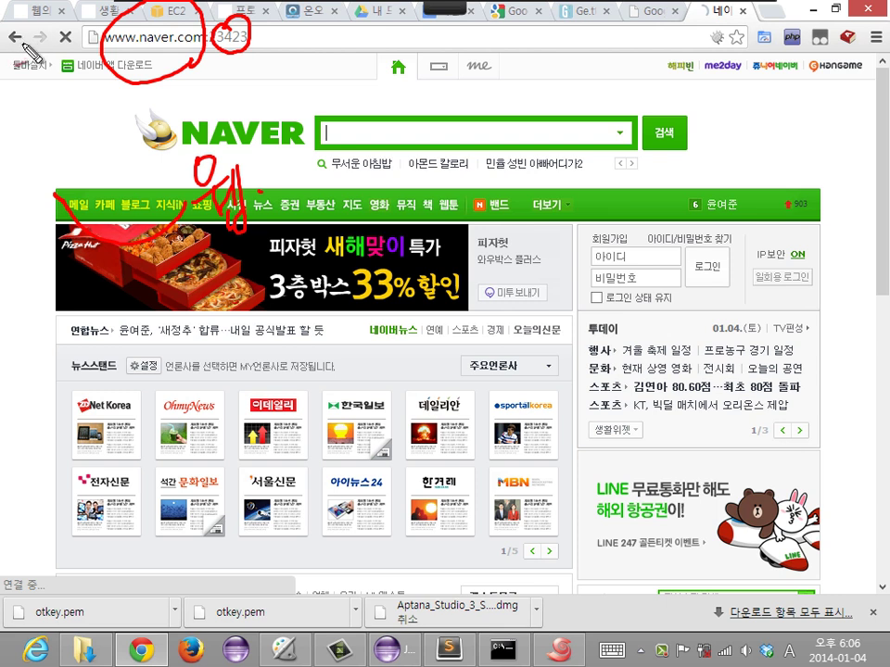
mouse_move(212, 46)
mouse_down()
mouse_move(234, 40)
mouse_move(222, 39)
mouse_move(246, 57)
mouse_move(211, 54)
mouse_move(233, 37)
mouse_move(315, 80)
mouse_up()
mouse_move(243, 62)
mouse_down()
mouse_move(223, 88)
mouse_move(92, 172)
mouse_move(60, 428)
mouse_move(43, 440)
mouse_move(69, 454)
mouse_move(74, 414)
mouse_up()
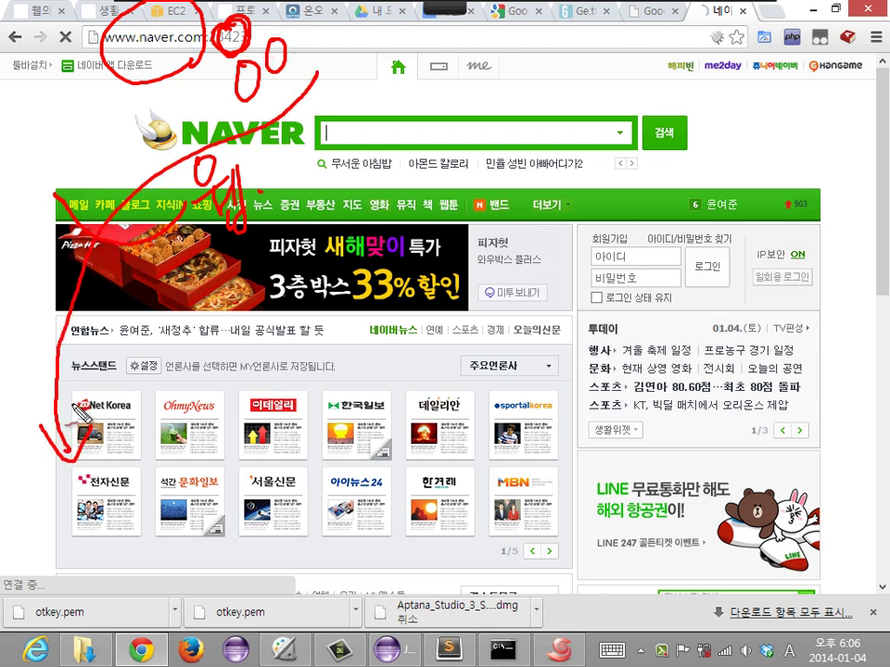
mouse_move(218, 67)
mouse_down()
mouse_move(171, 88)
mouse_move(236, 65)
mouse_move(223, 97)
mouse_up()
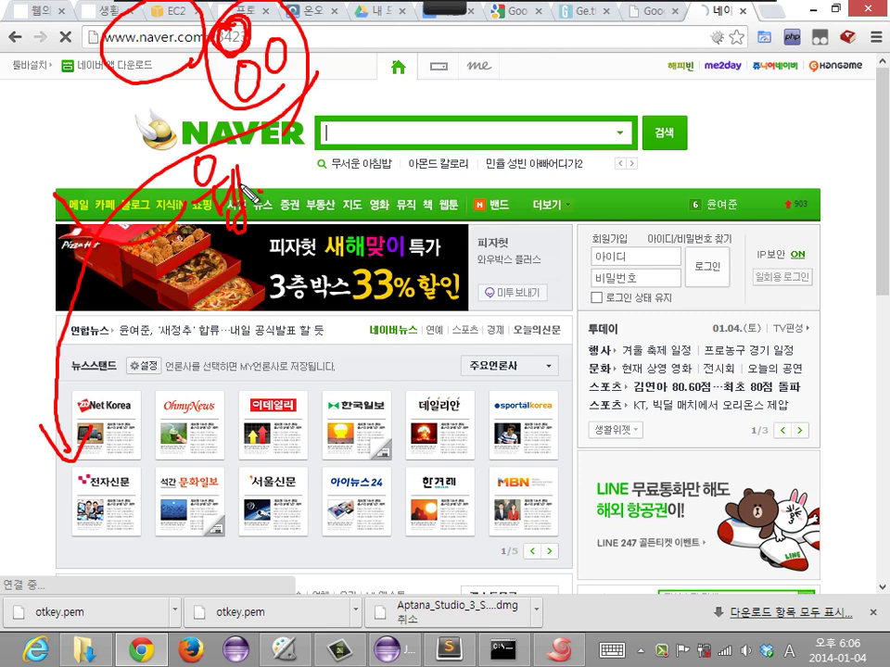
key(Escape)
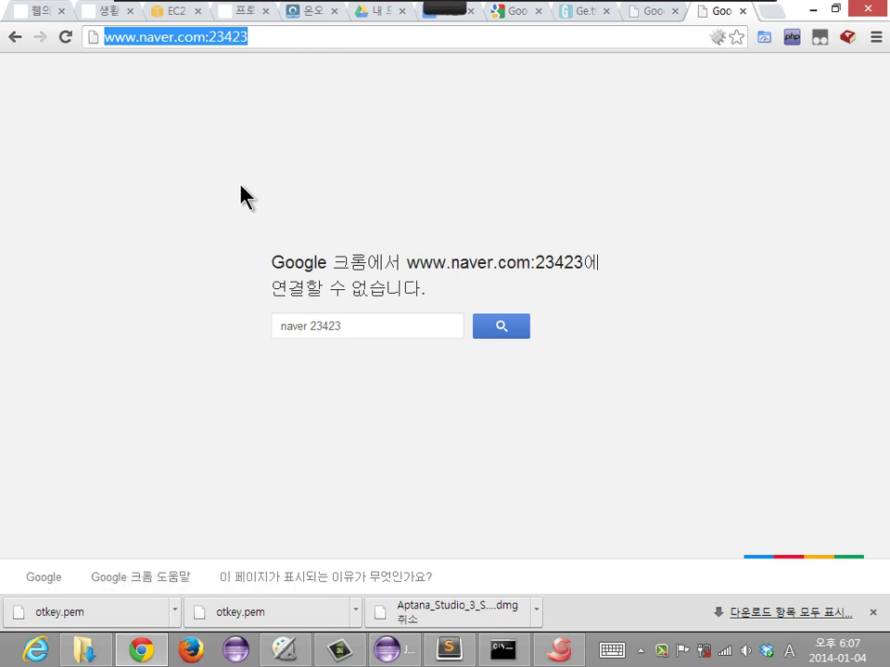
key(End)
key(ctrl+shift+Left)
key(BackSpace)
key(BackSpace)
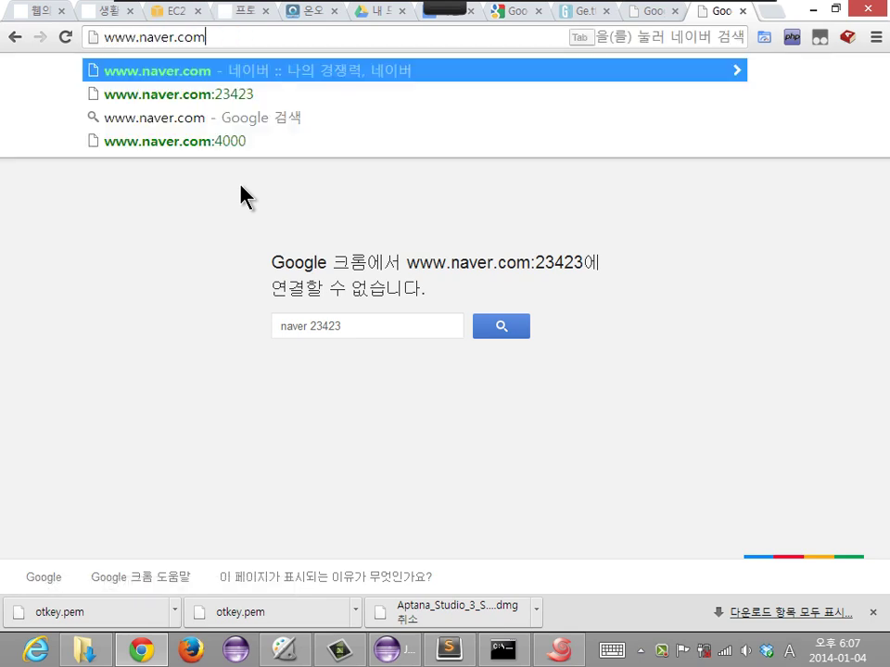
key(Return)
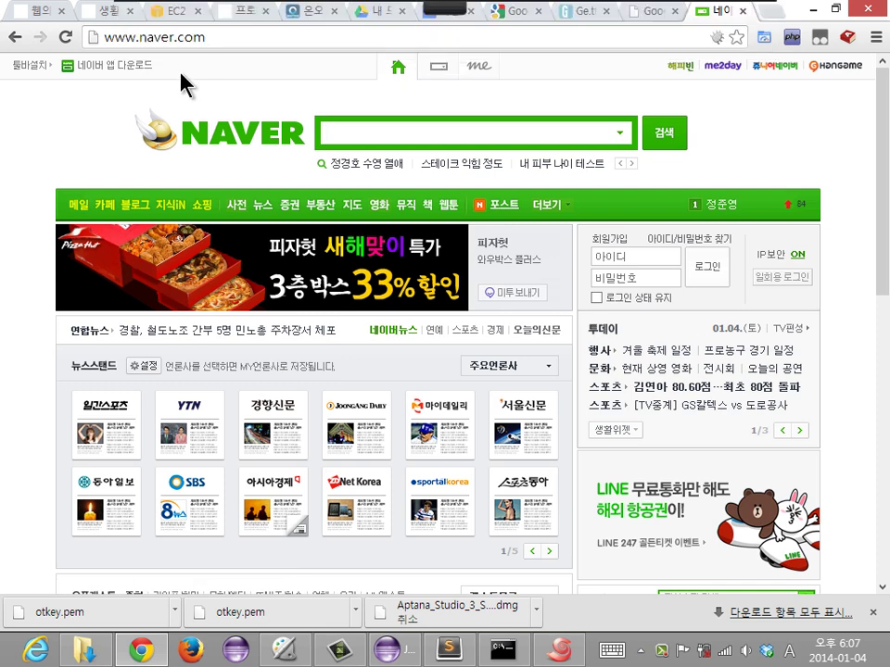
Switch to the EC2 console and examine the security group assigned to the running t1.micro instance in its description
click(176, 11)
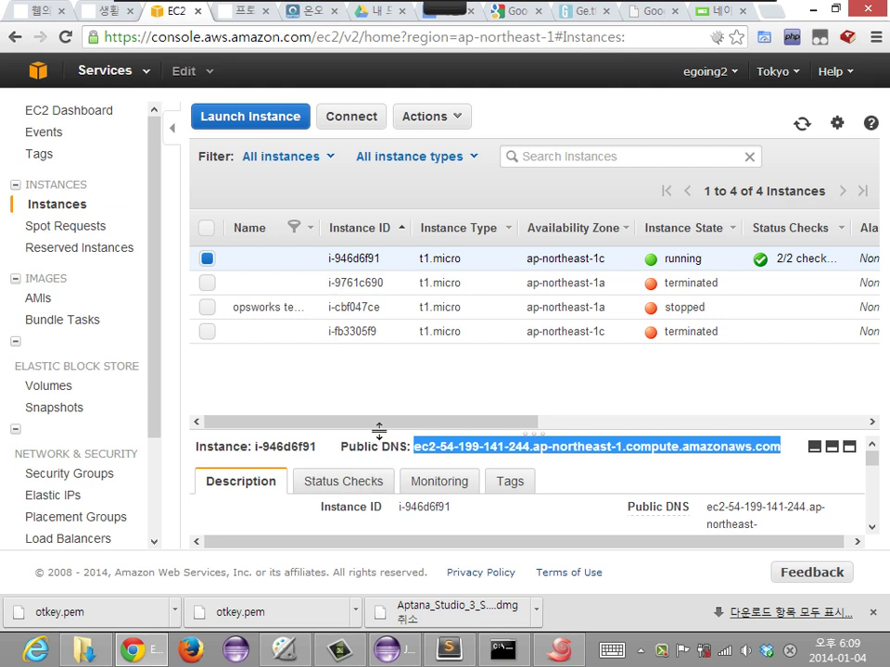
drag(378, 430, 405, 359)
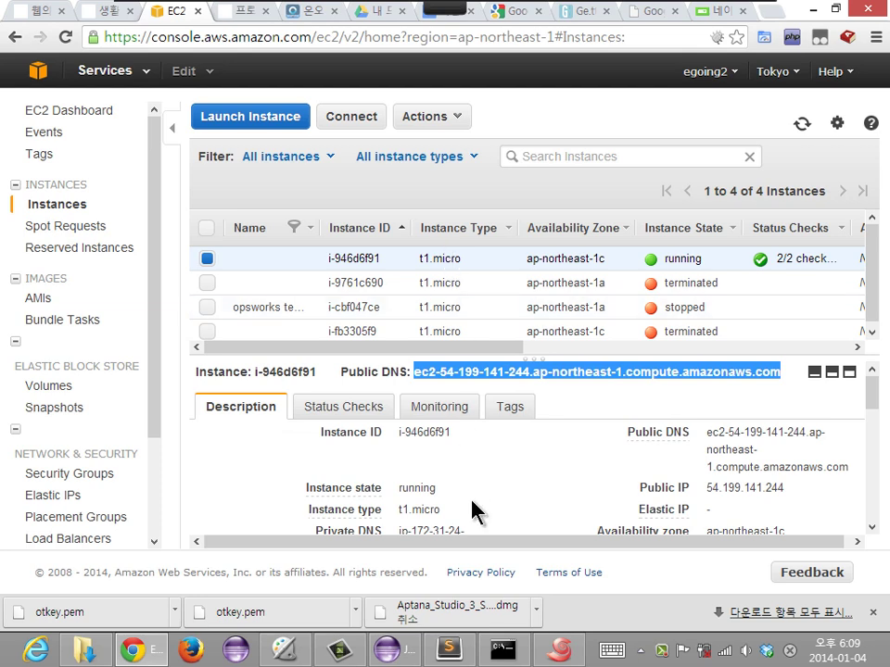
click(517, 500)
drag(875, 402, 871, 431)
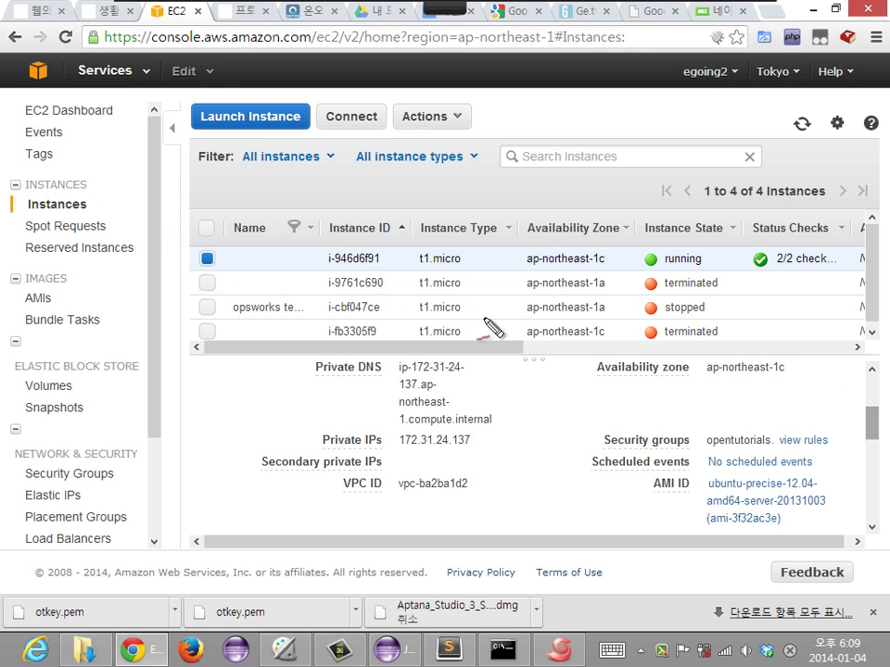
drag(578, 412, 726, 450)
drag(786, 452, 842, 460)
mouse_move(765, 463)
mouse_down()
mouse_move(708, 435)
mouse_move(778, 457)
mouse_up()
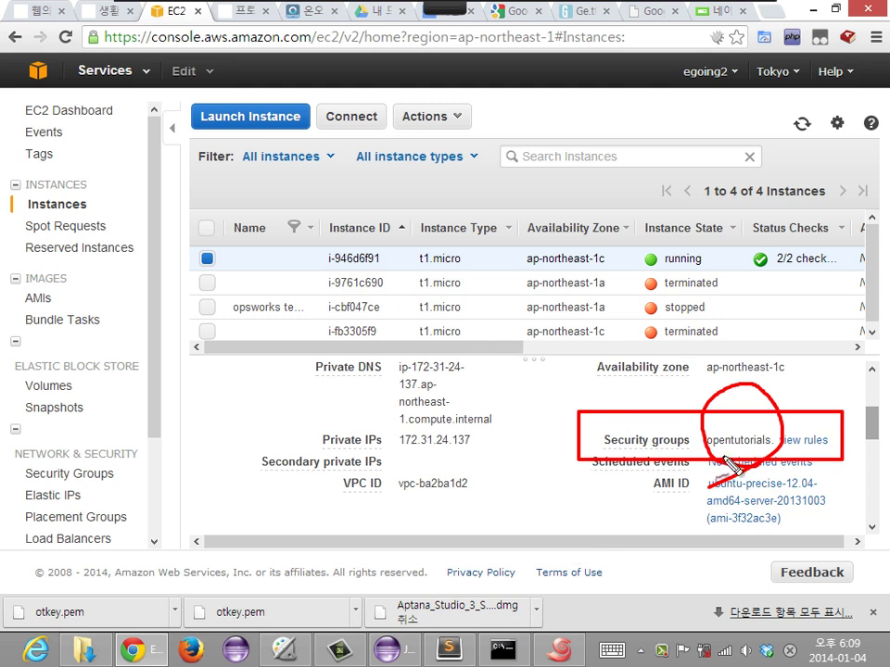
mouse_move(695, 432)
mouse_down()
mouse_move(718, 382)
mouse_move(788, 441)
mouse_move(706, 467)
mouse_move(720, 369)
mouse_up()
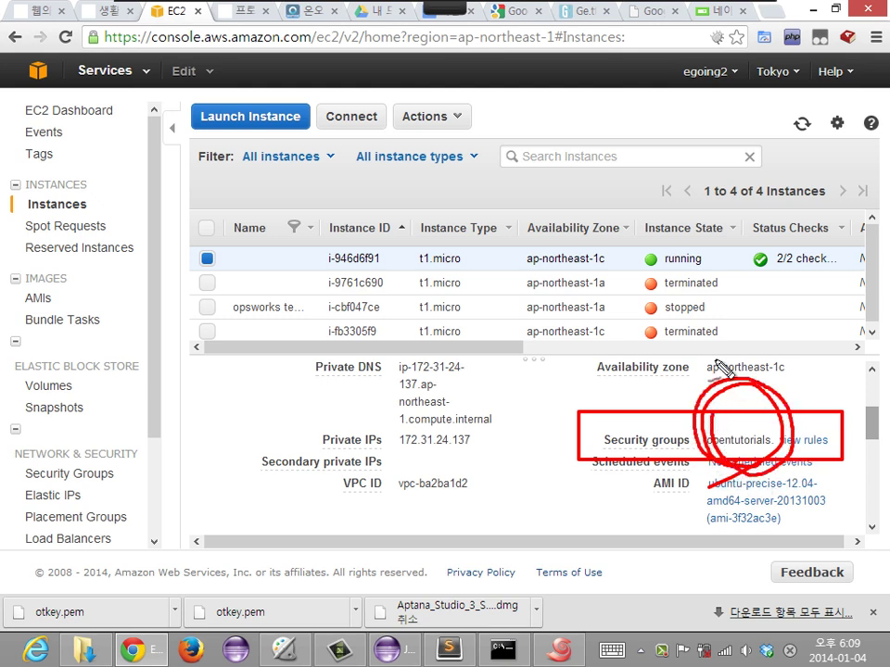
key(Escape)
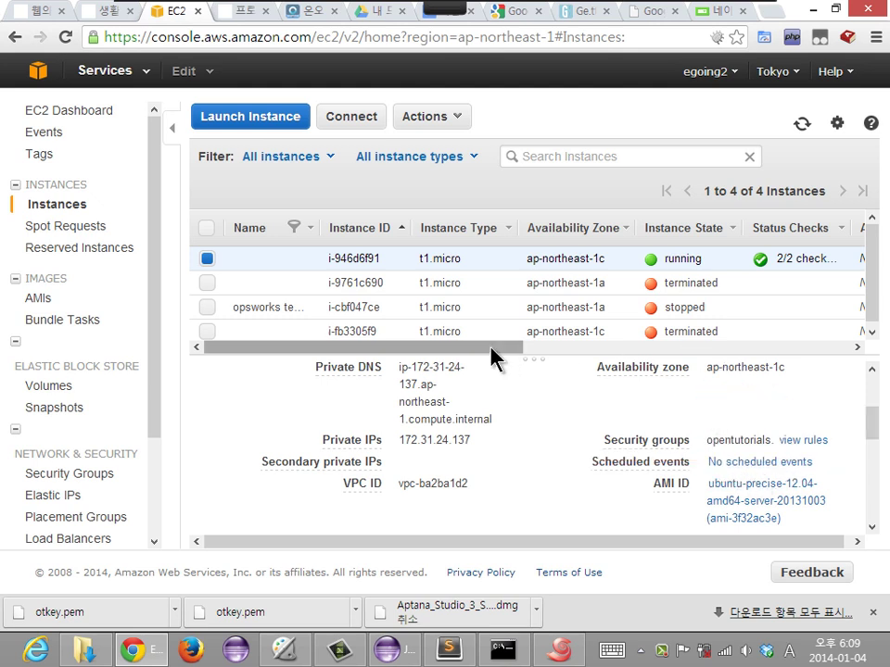
Open the inbound rules of the opentutorials security group
click(93, 481)
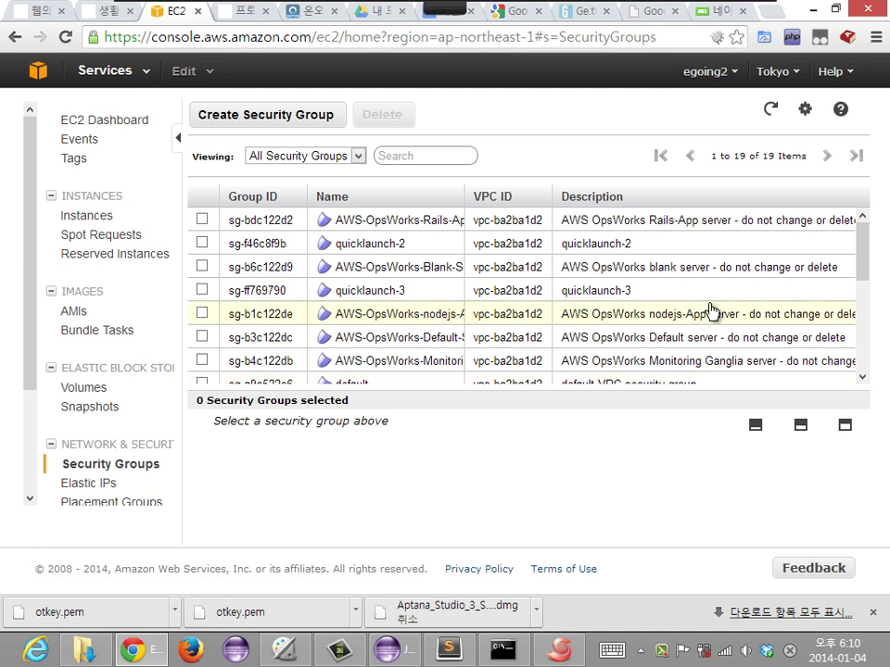
drag(861, 269, 862, 377)
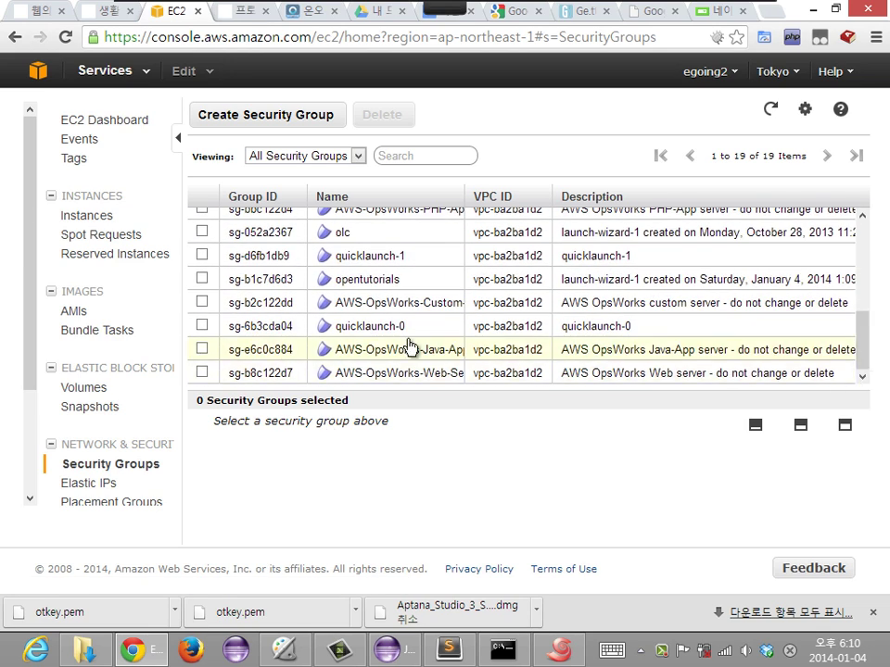
click(426, 289)
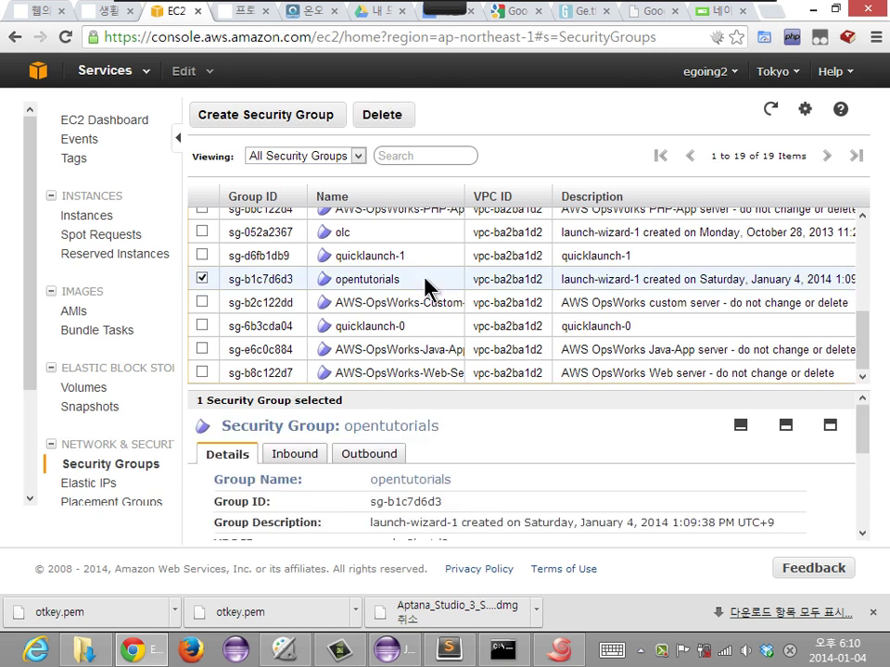
drag(460, 388, 471, 341)
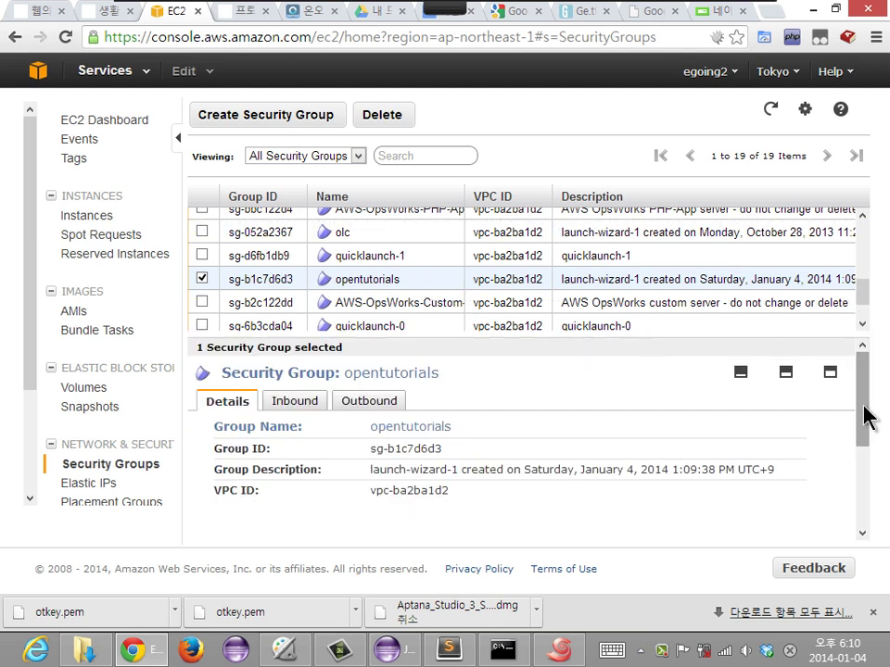
drag(863, 417, 863, 473)
scroll(582, 421, up, 3)
click(302, 381)
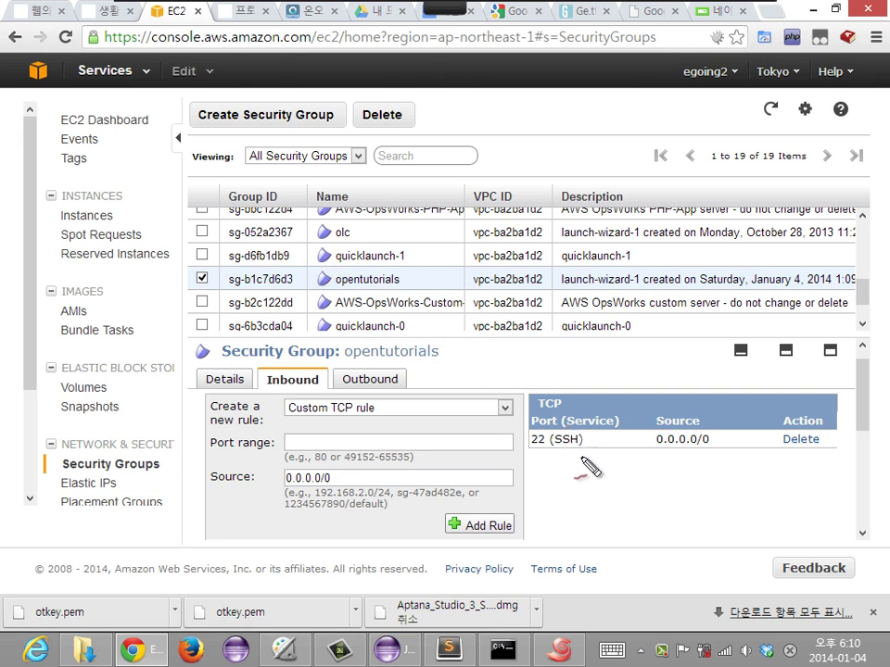
drag(508, 459, 520, 454)
mouse_move(615, 397)
mouse_down()
mouse_move(526, 456)
mouse_move(579, 486)
mouse_up()
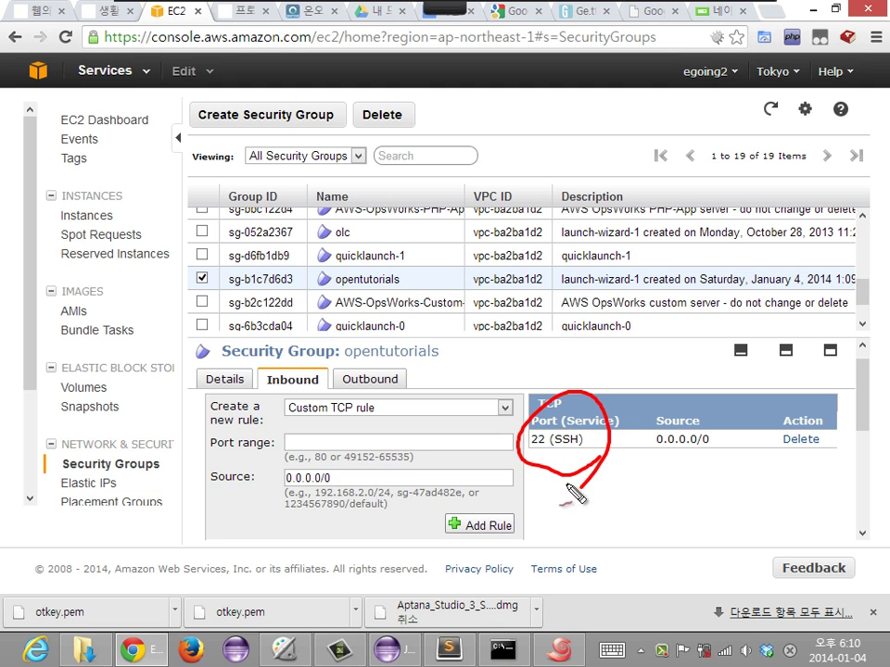
mouse_move(574, 488)
mouse_down()
mouse_move(540, 492)
mouse_move(513, 402)
mouse_move(639, 419)
mouse_move(521, 501)
mouse_up()
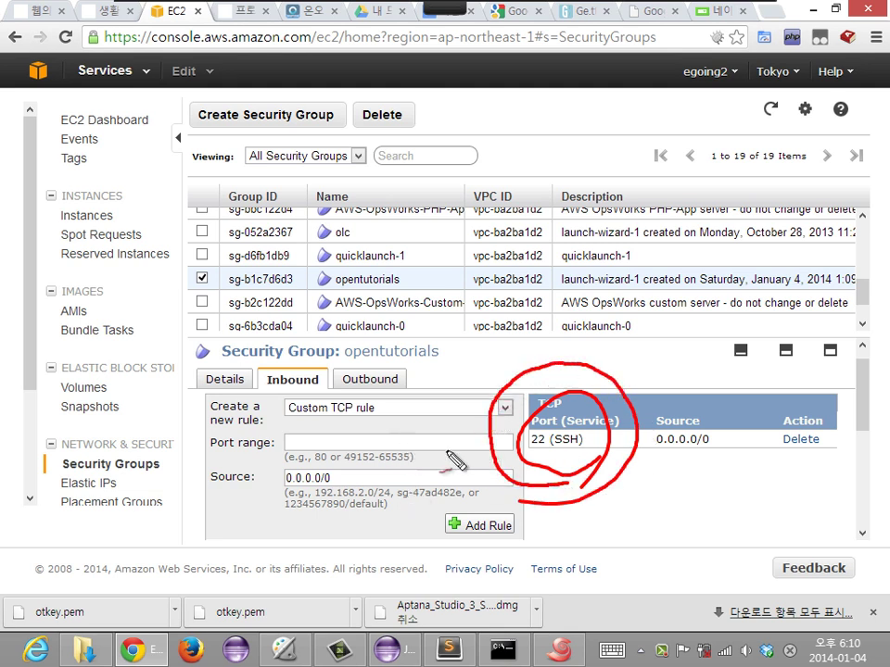
mouse_move(543, 456)
mouse_down()
mouse_move(538, 438)
mouse_move(540, 453)
mouse_move(819, 473)
mouse_up()
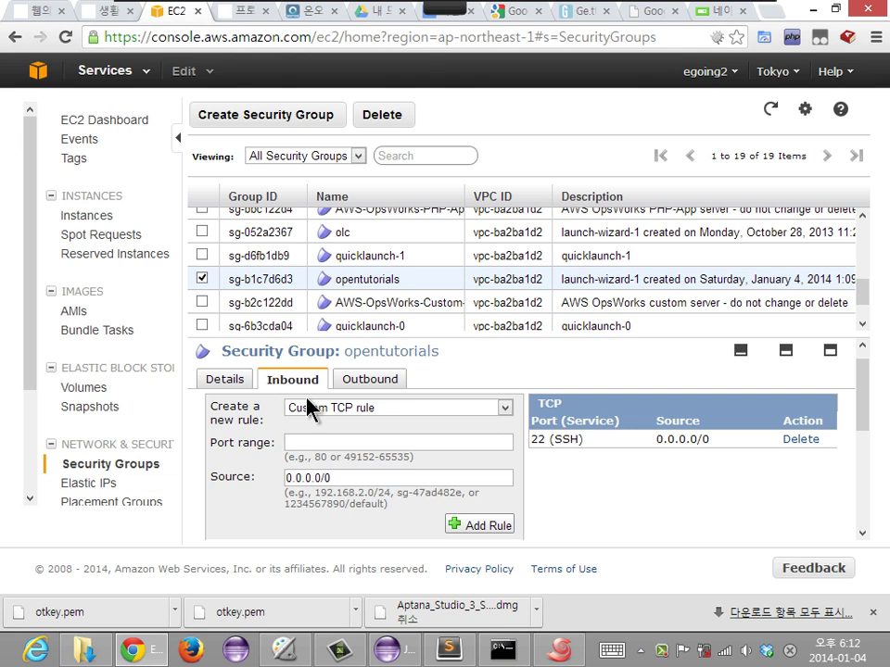
click(175, 231)
mouse_move(176, 232)
mouse_down()
mouse_move(172, 354)
mouse_move(132, 350)
mouse_up()
drag(693, 248, 718, 347)
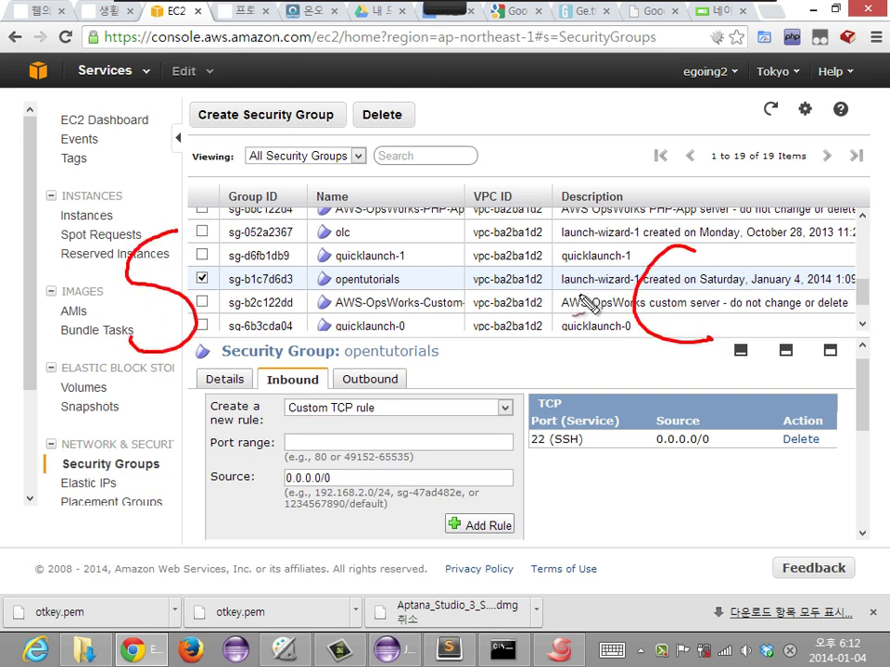
mouse_move(554, 295)
mouse_down()
mouse_move(228, 325)
mouse_move(284, 368)
mouse_up()
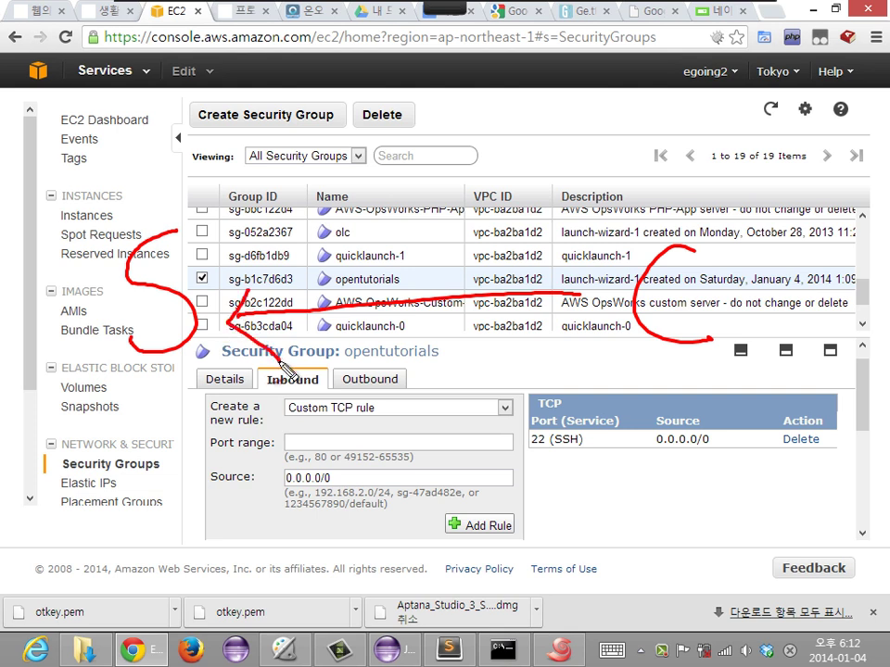
mouse_move(369, 268)
mouse_down()
mouse_move(368, 313)
mouse_move(414, 270)
mouse_move(417, 315)
mouse_move(369, 325)
mouse_up()
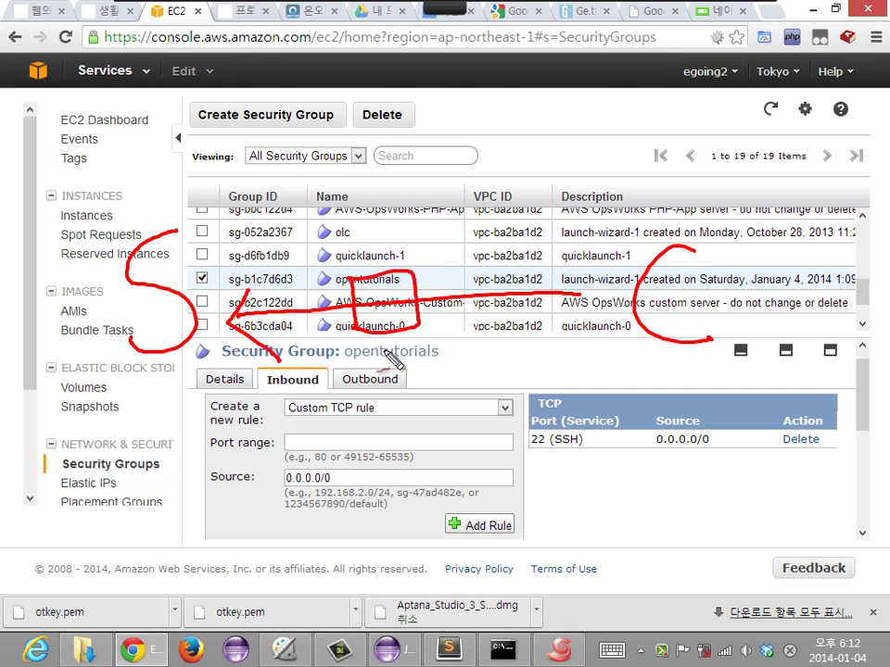
key(Escape)
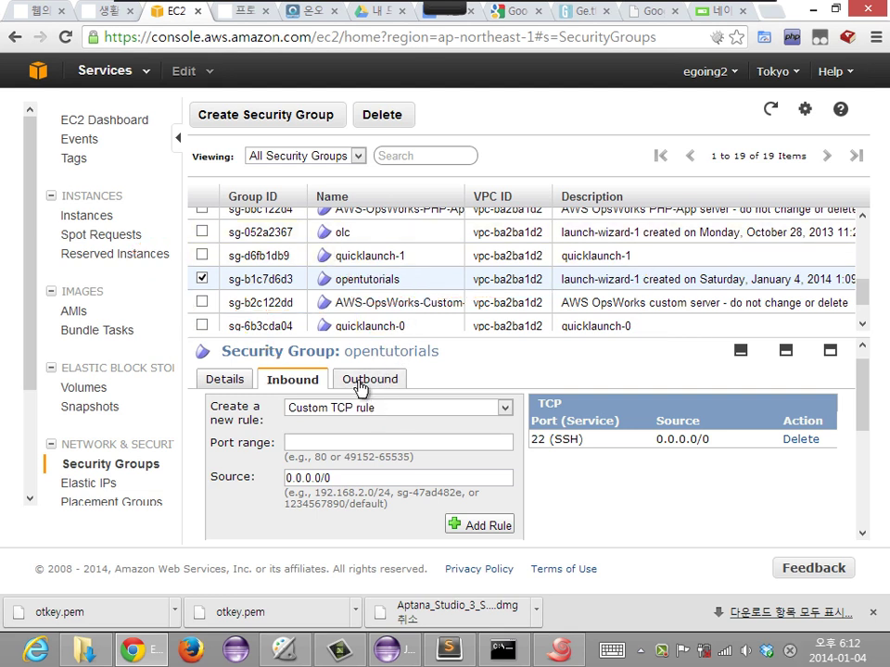
Check the group's outbound rules, and choose HTTP as the type of a new inbound rule
click(362, 382)
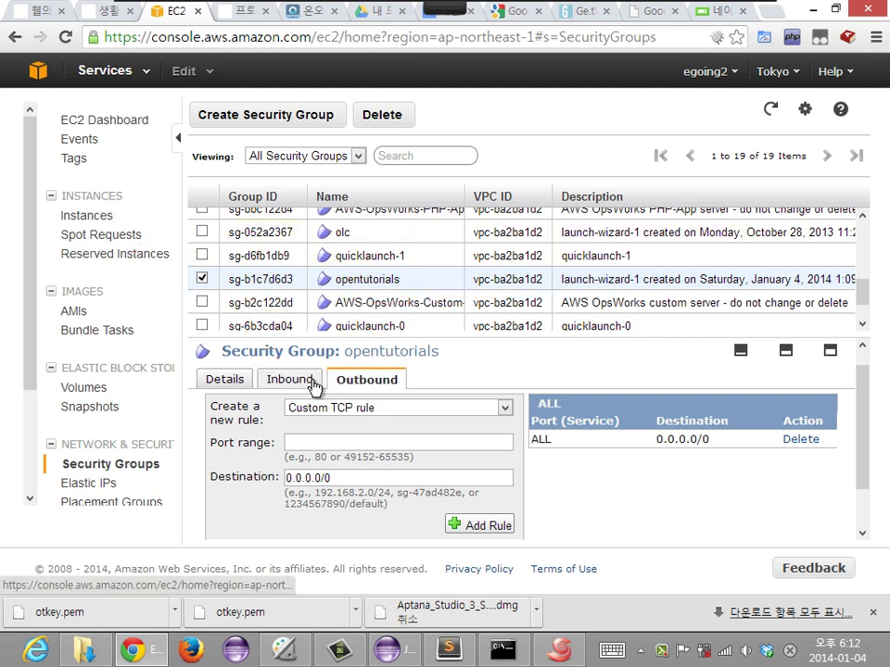
click(314, 385)
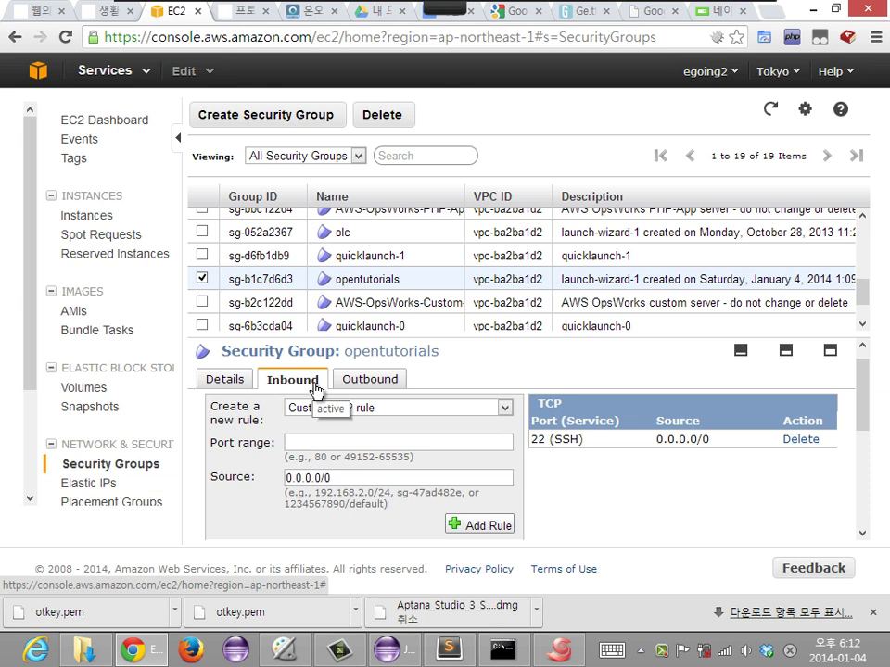
click(355, 417)
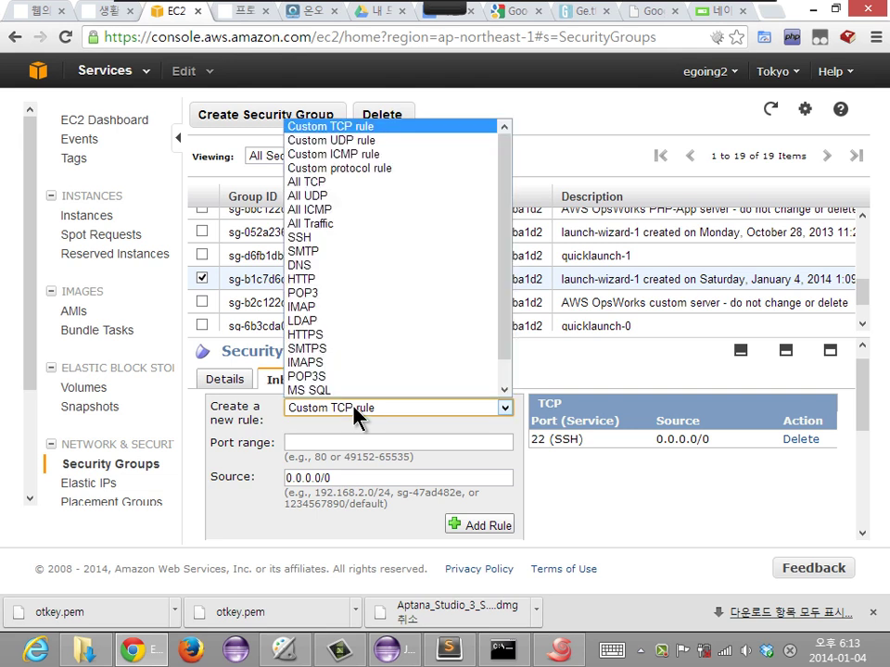
click(385, 279)
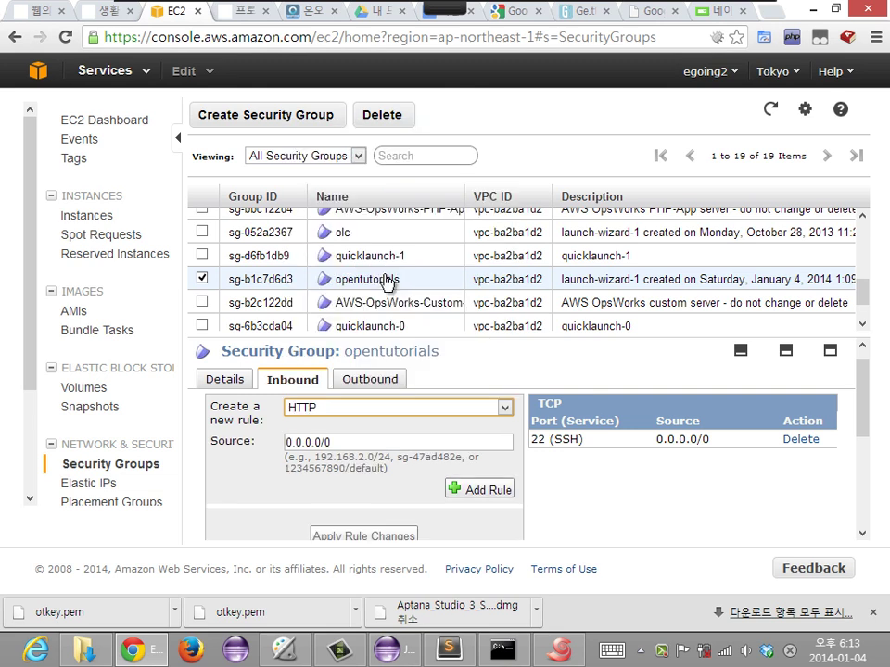
Try 0.0.0.0/32 as the source of the new HTTP inbound rule
click(329, 441)
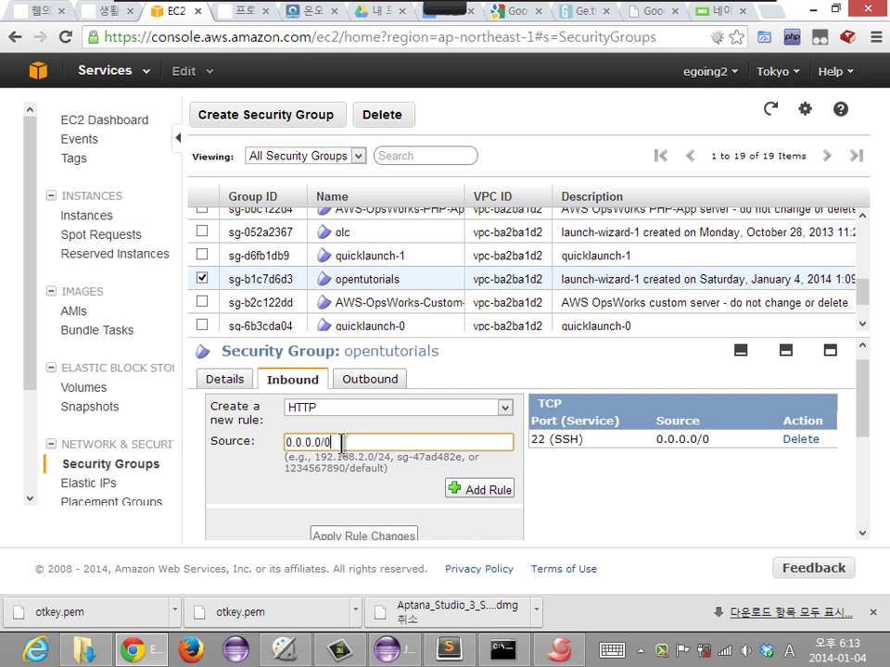
key(Home)
key(shift+Right)
key(shift+Right)
key(shift+Right)
key(shift+Right)
key(shift+Right)
key(shift+Right)
key(shift+Right)
key(End)
key(BackSpace)
key(BackSpace)
text(/32)
key(BackSpace)
key(BackSpace)
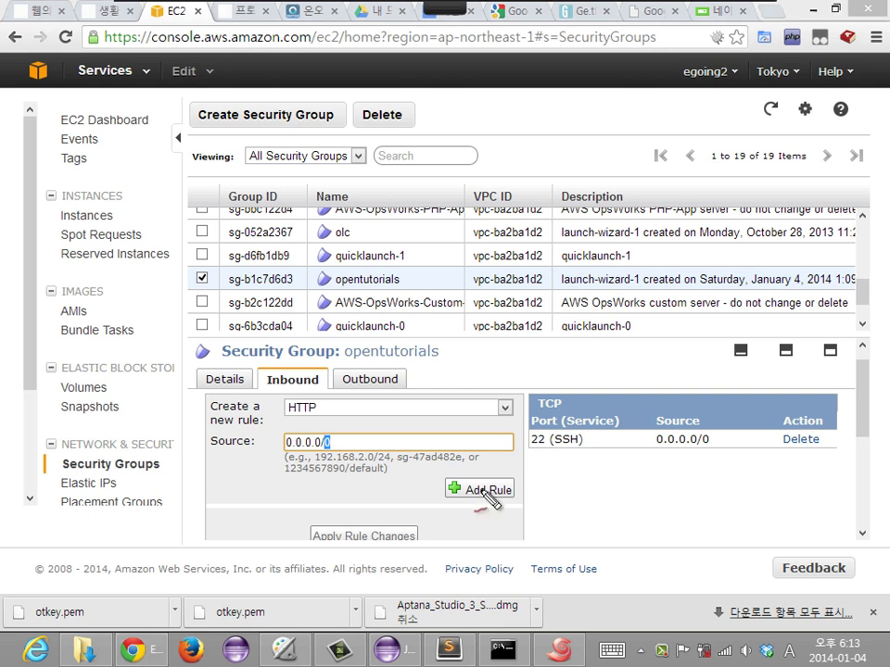
drag(335, 414, 278, 441)
mouse_move(335, 387)
mouse_down()
mouse_move(298, 366)
mouse_move(336, 422)
mouse_up()
mouse_move(443, 461)
mouse_down()
mouse_move(497, 510)
mouse_move(476, 448)
mouse_move(496, 512)
mouse_move(482, 526)
mouse_up()
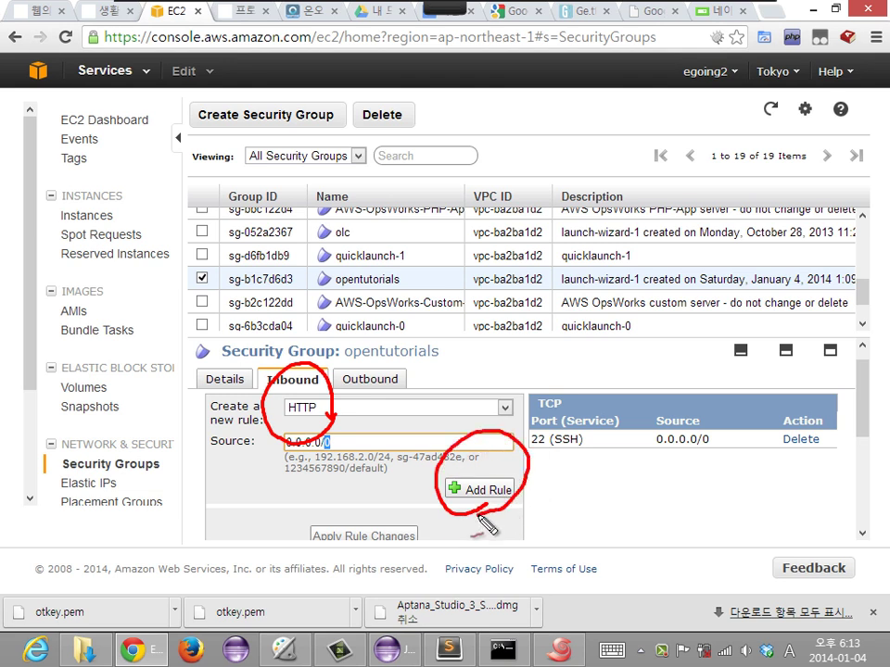
mouse_move(514, 443)
mouse_down()
mouse_move(542, 443)
mouse_move(587, 475)
mouse_move(602, 501)
mouse_up()
key(Escape)
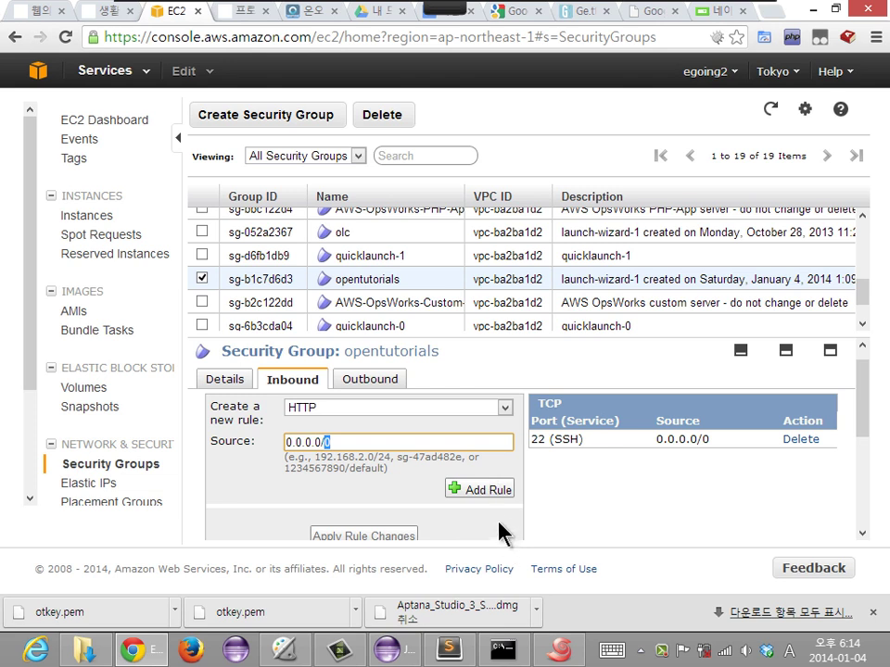
Add the HTTP inbound rule with source 0.0.0.0/0 to the opentutorials group and apply the rule changes
click(493, 493)
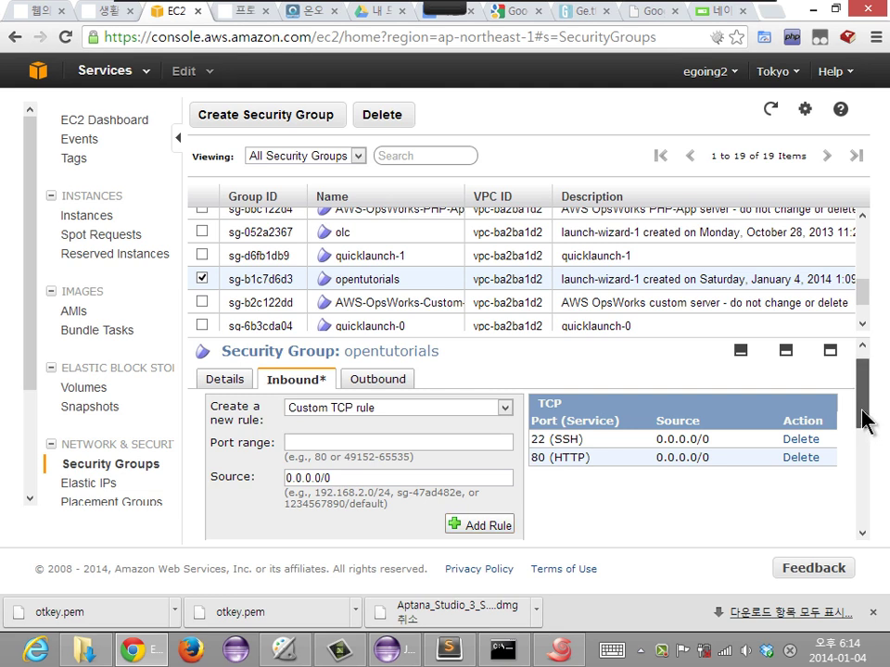
drag(862, 417, 860, 461)
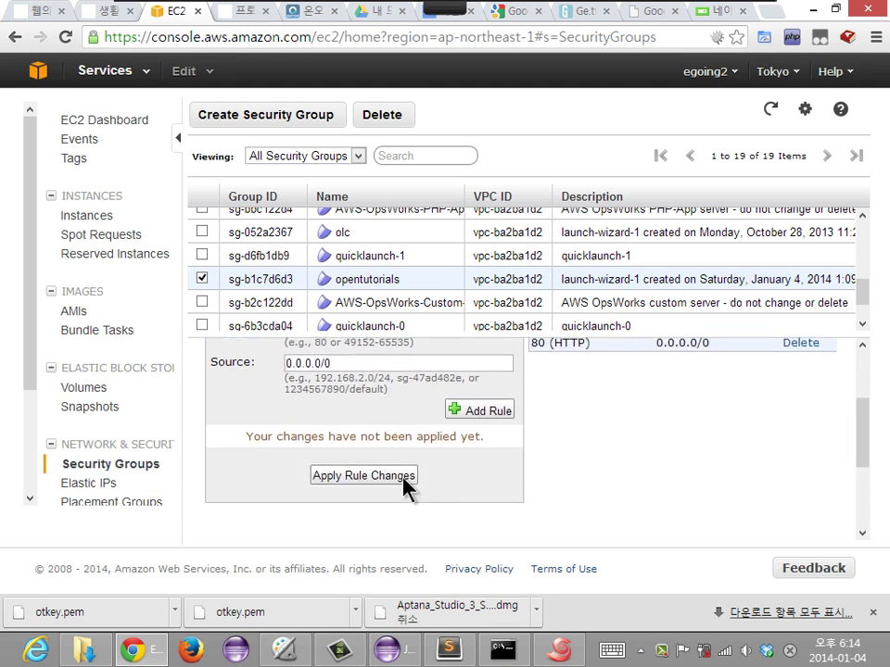
click(363, 476)
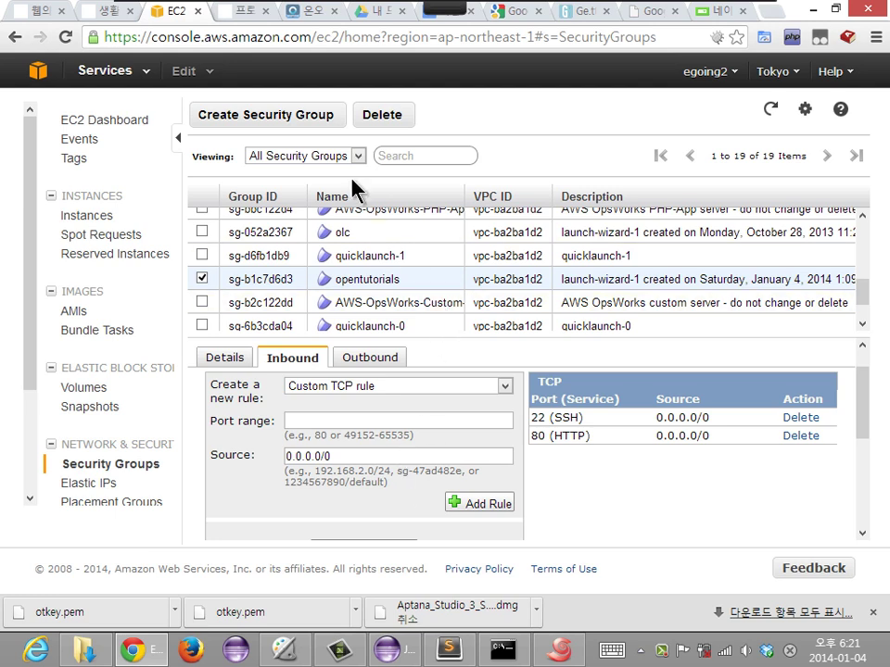
Reload the EC2 instance's public address in its browser tab to test HTTP access
click(639, 17)
key(ctrl+l)
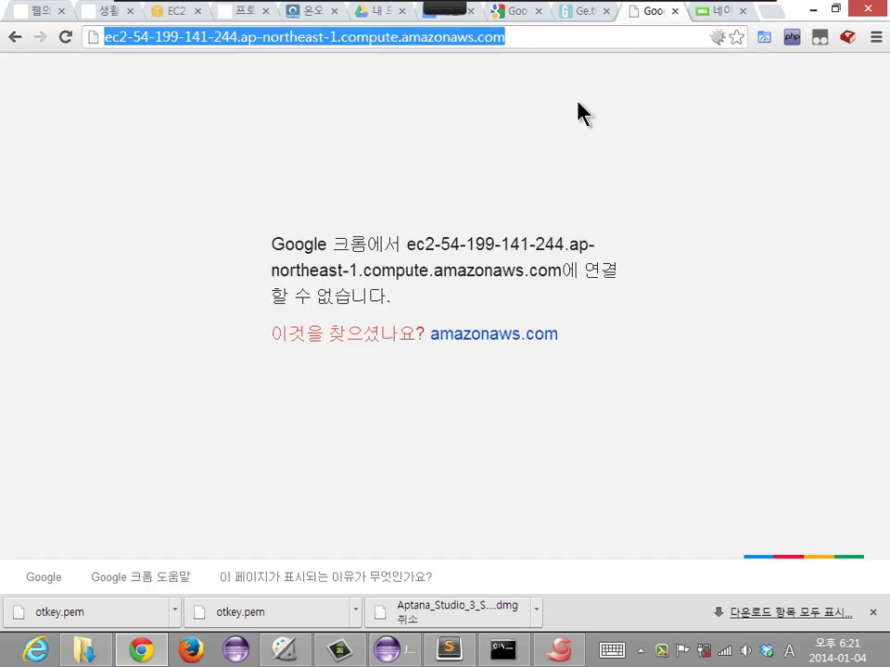
key(Return)
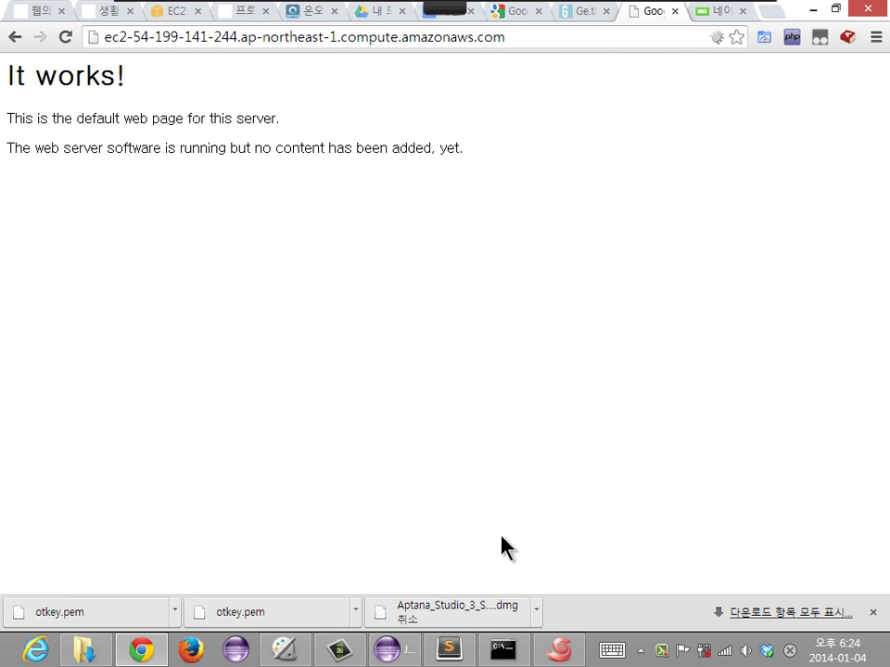
Switch to the Xshell session and list all files of the home directory in long format
click(556, 649)
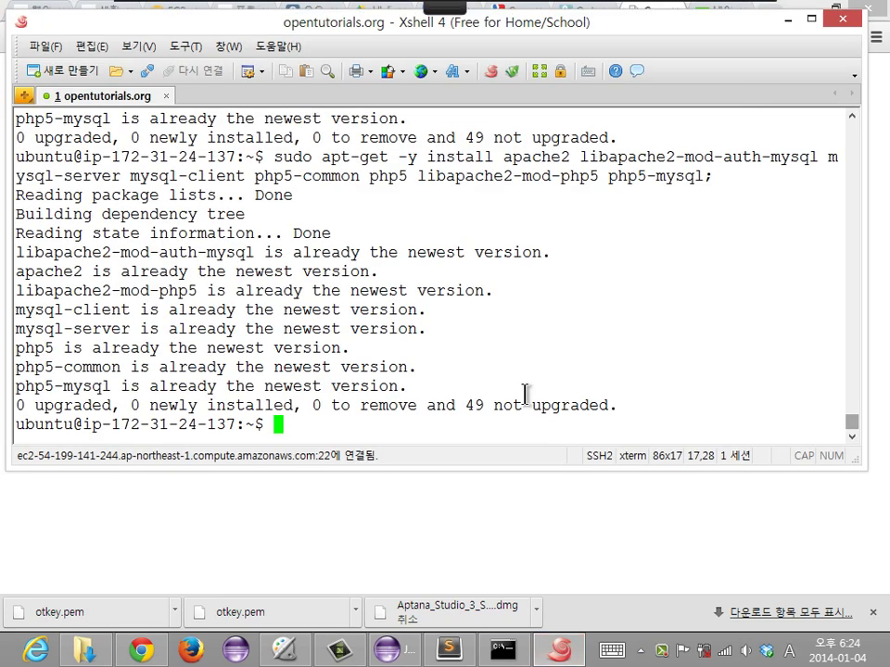
text(ls -al)
key(Return)
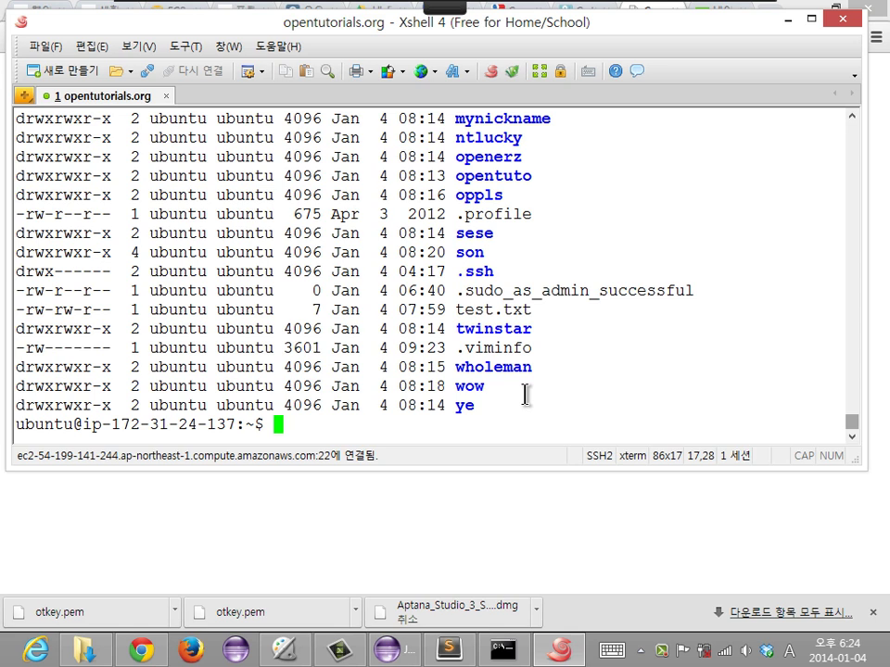
Change to the /var/www/ directory and list all its files with ls -al
text(cd /var)
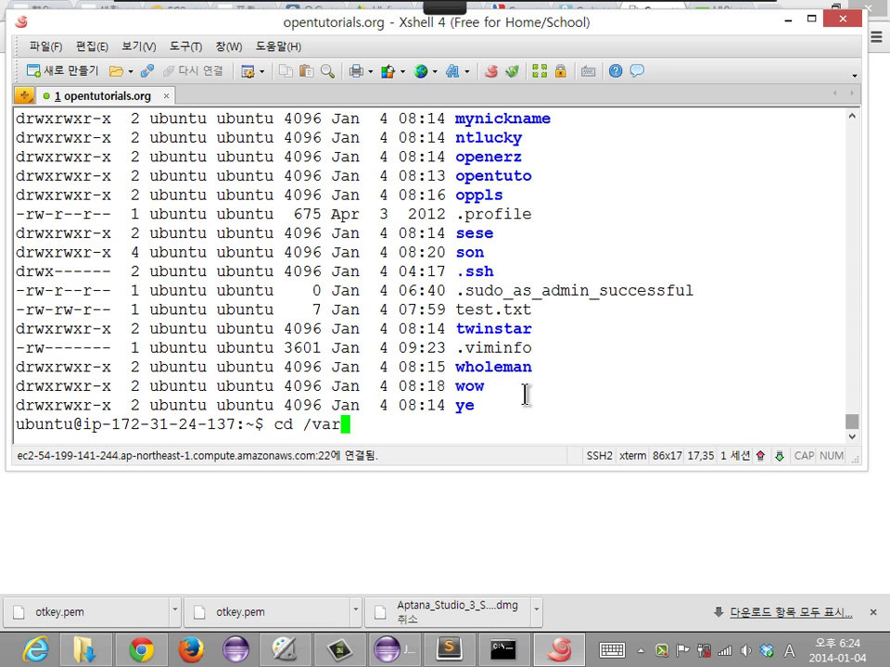
text(/www/)
key(Return)
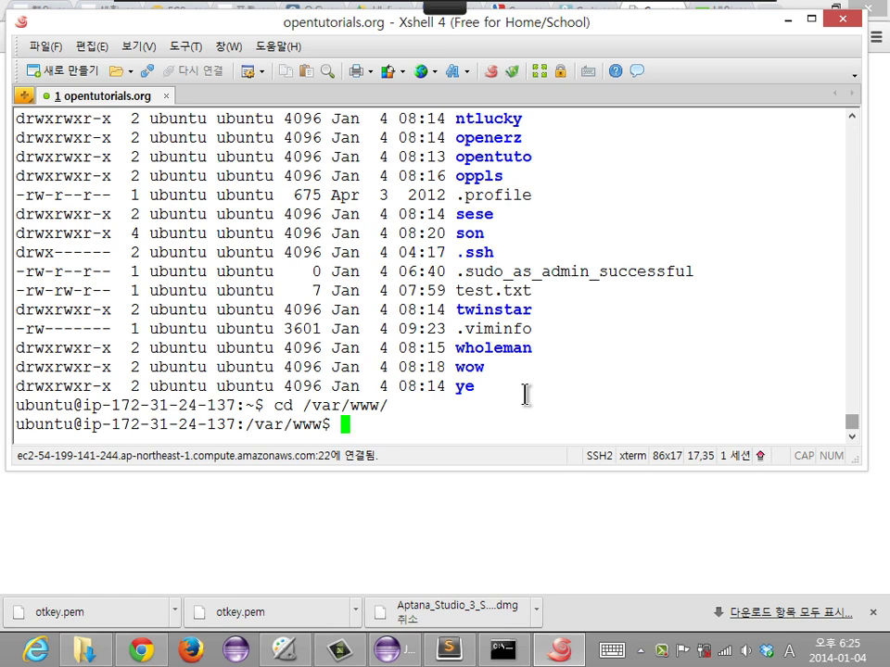
text(ls -al)
key(Return)
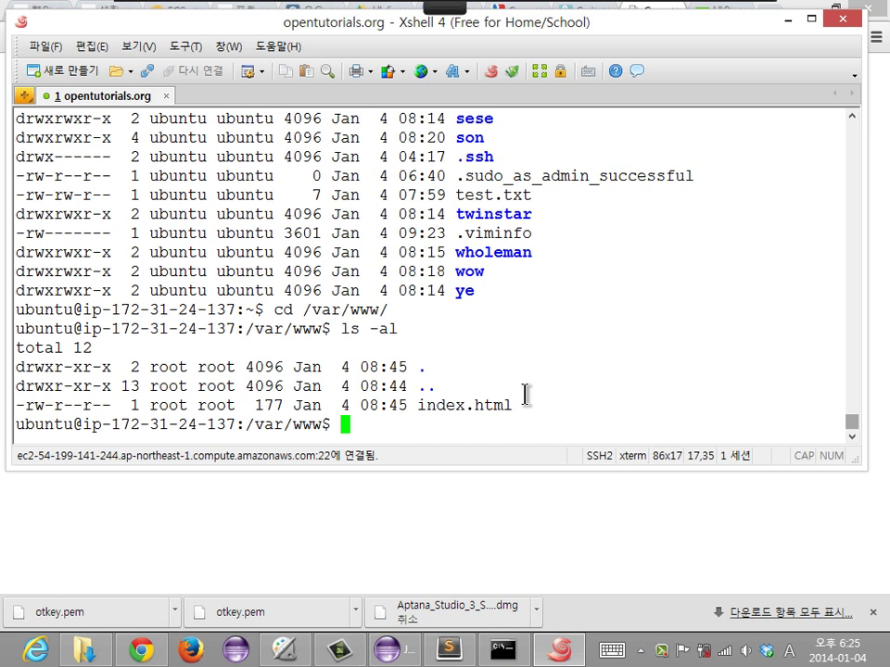
Print the contents of index.html with cat and examine its HTML markup
text(cat )
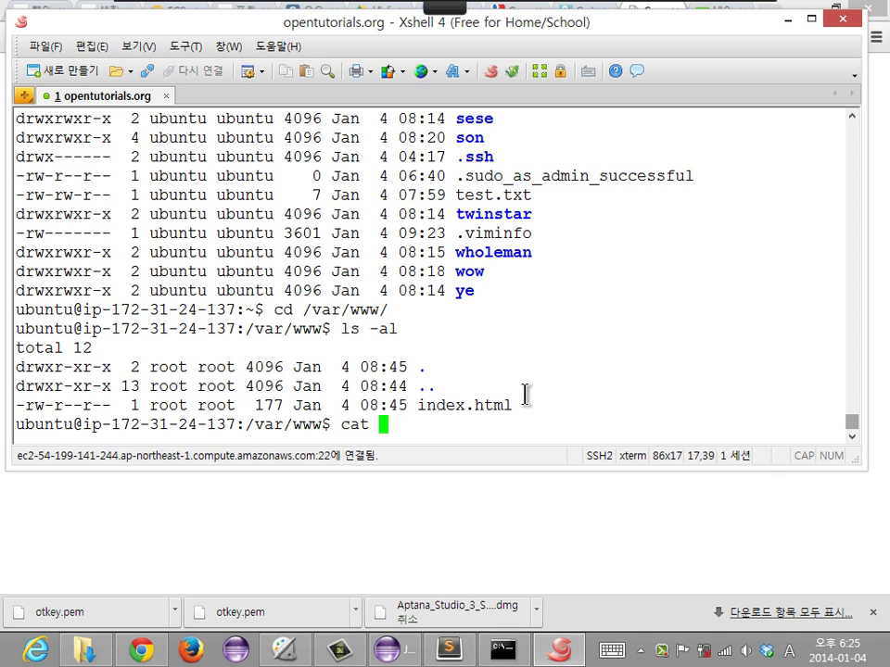
text(inde)
key(Tab)
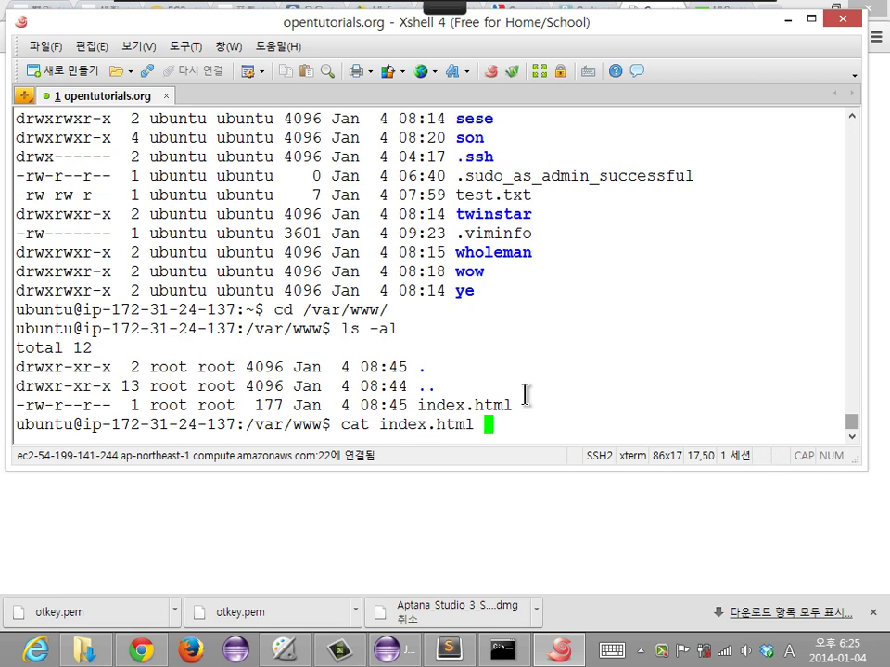
key(Return)
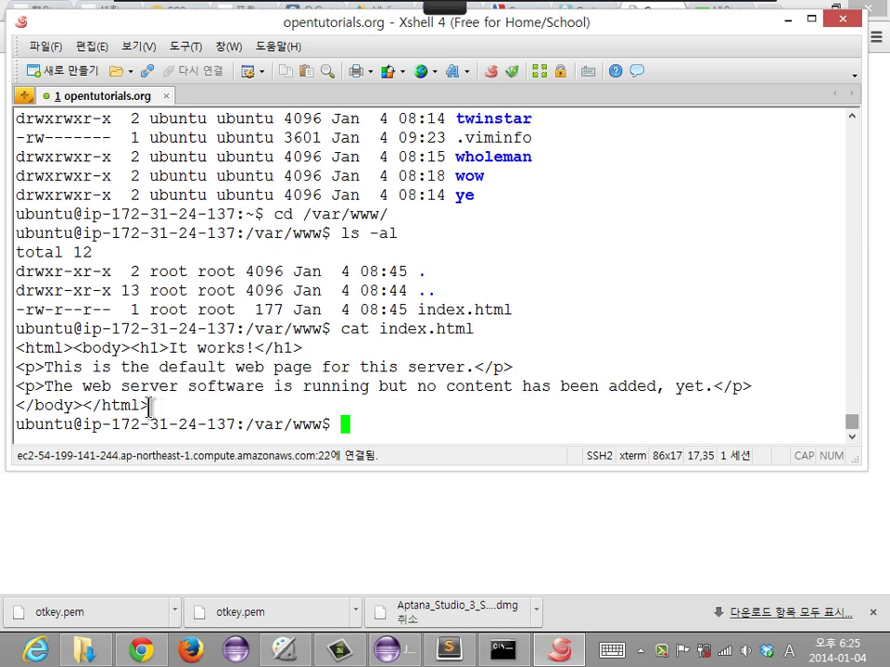
drag(151, 405, 17, 351)
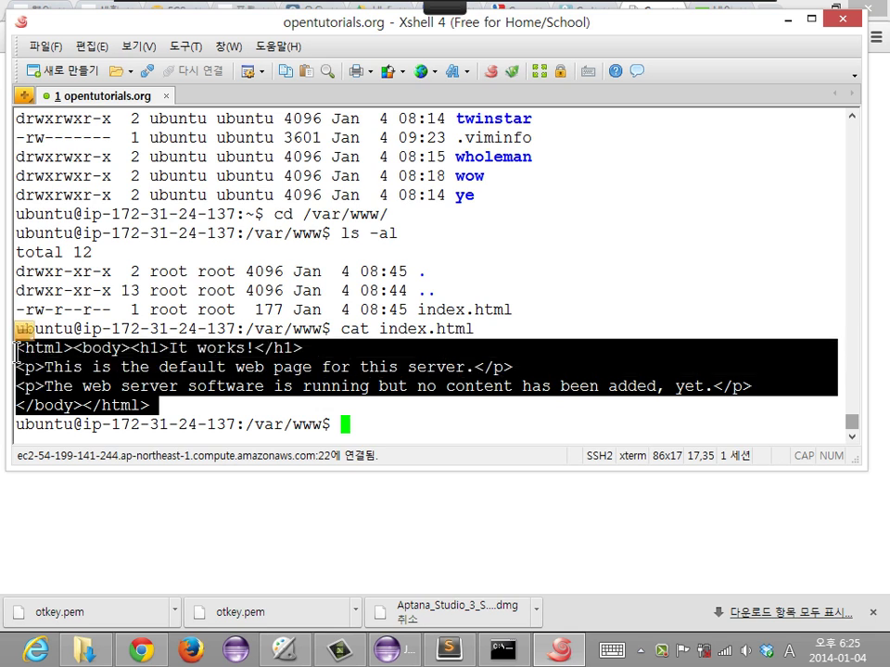
click(167, 387)
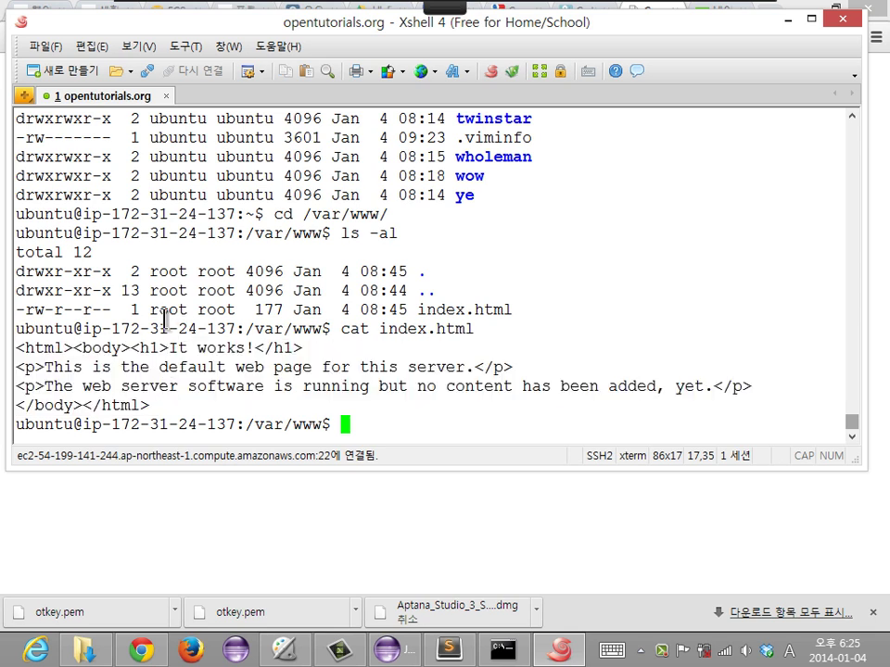
double_click(215, 347)
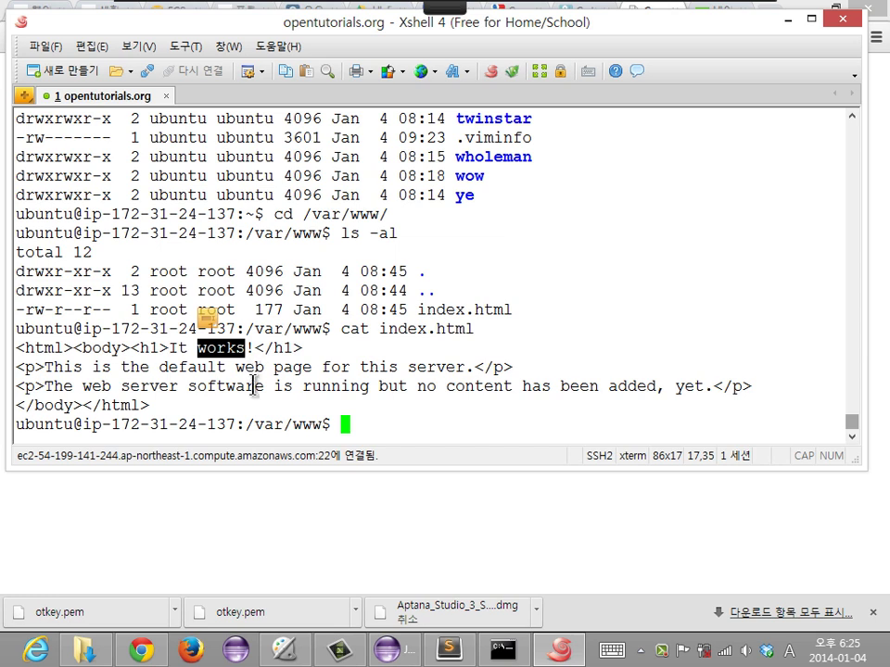
View the served page's source in Chrome and place the Xshell window below it for comparison with index.html
click(301, 505)
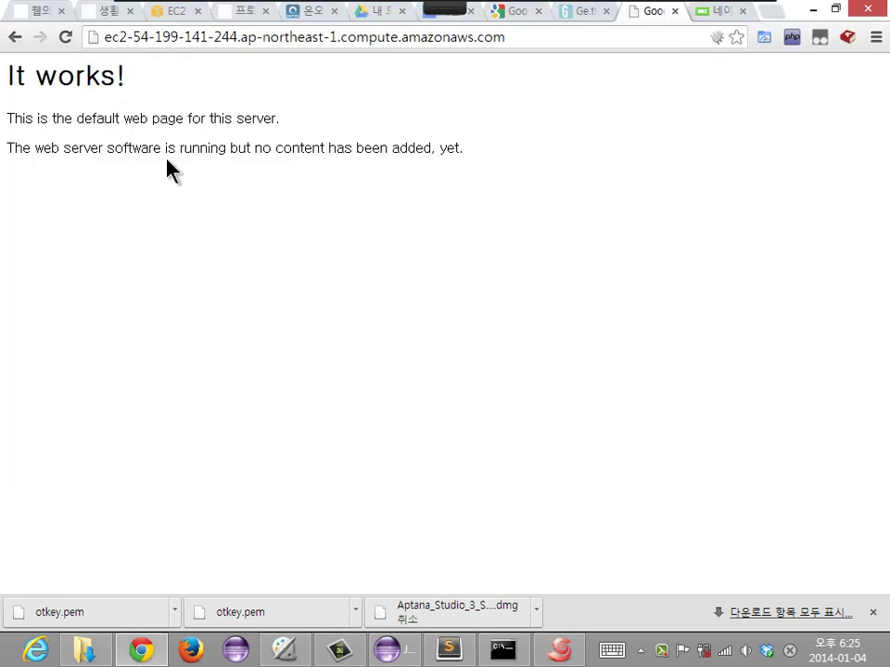
right_click(199, 190)
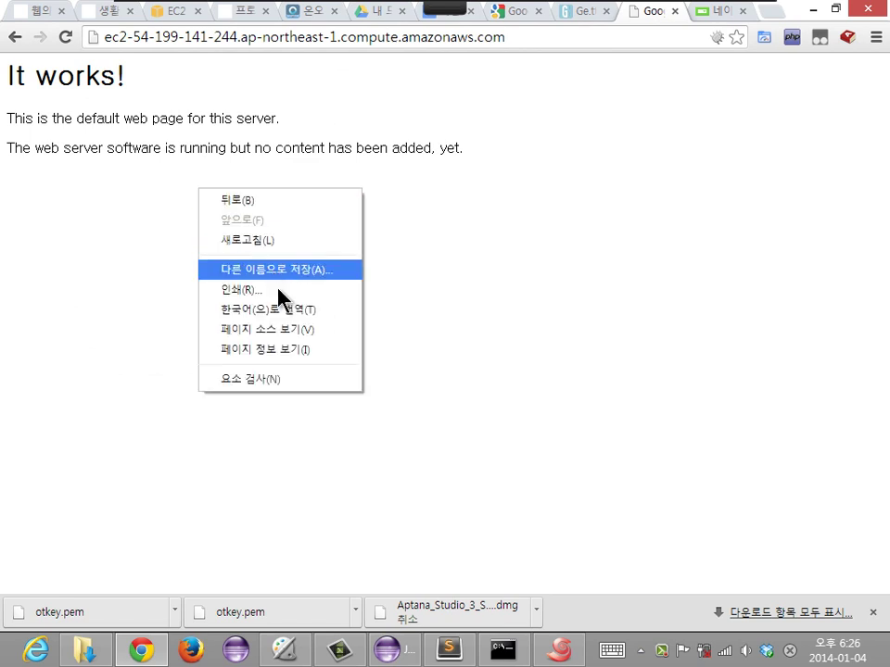
click(287, 334)
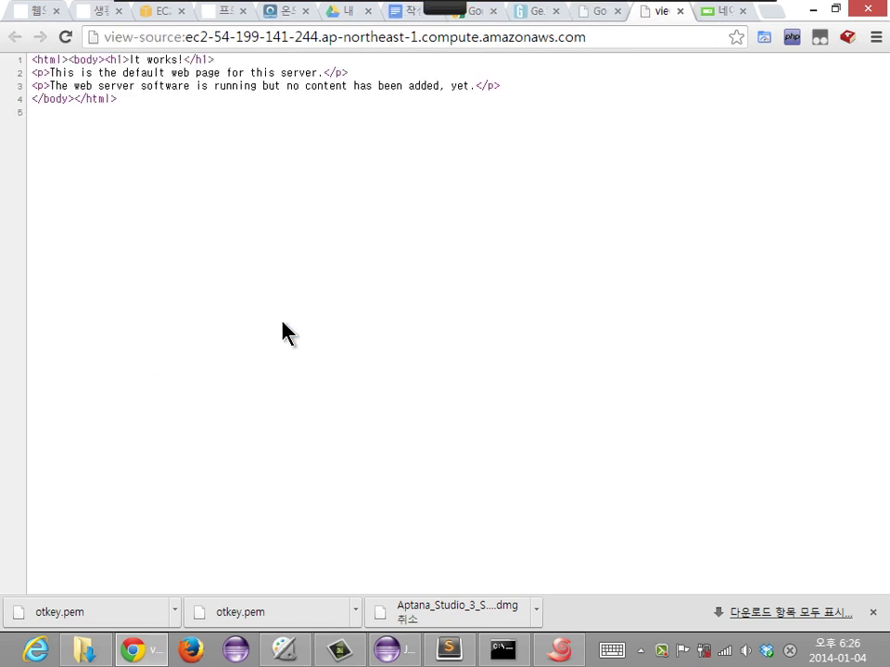
key(alt+Tab)
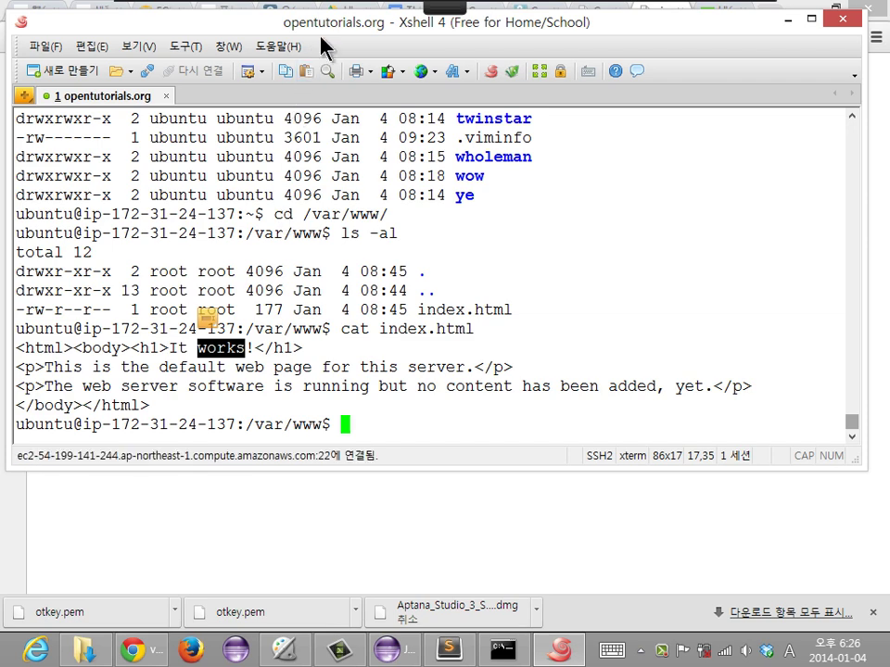
drag(326, 28, 329, 56)
drag(341, 109, 331, 139)
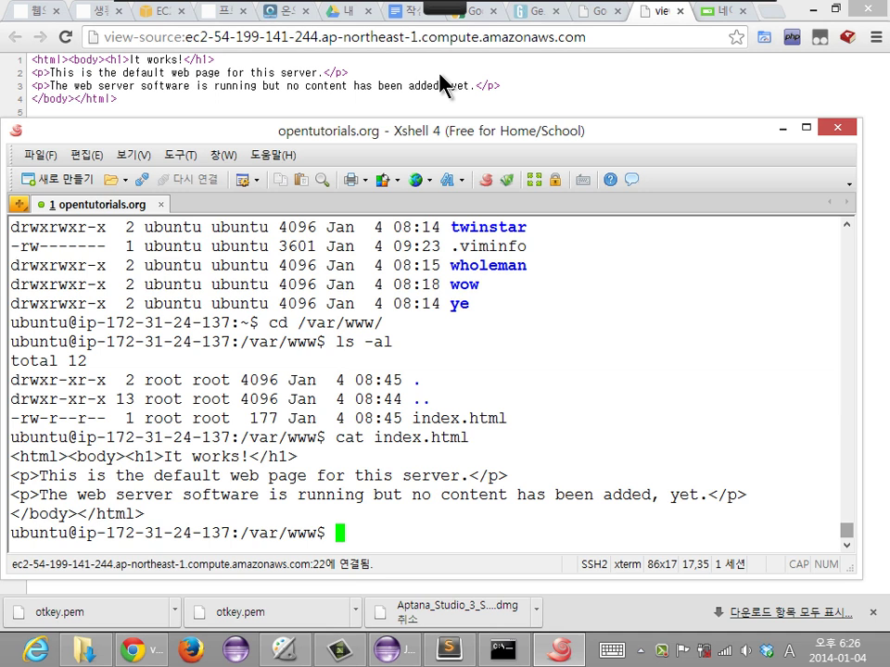
Open index.html in nano with sudo and remove the stray blank line above the markup
text(sudo vi)
key(BackSpace)
key(BackSpace)
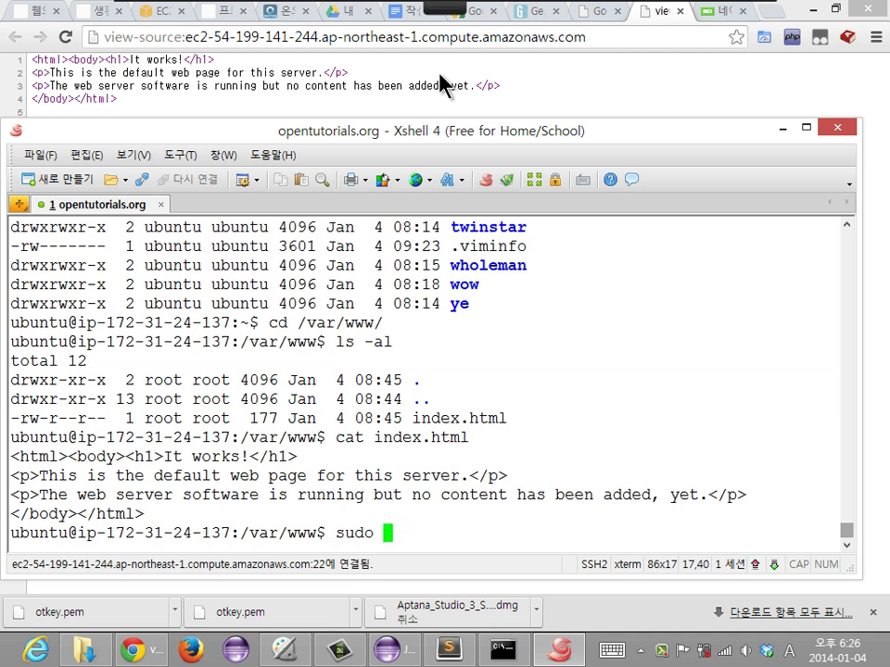
text(nano )
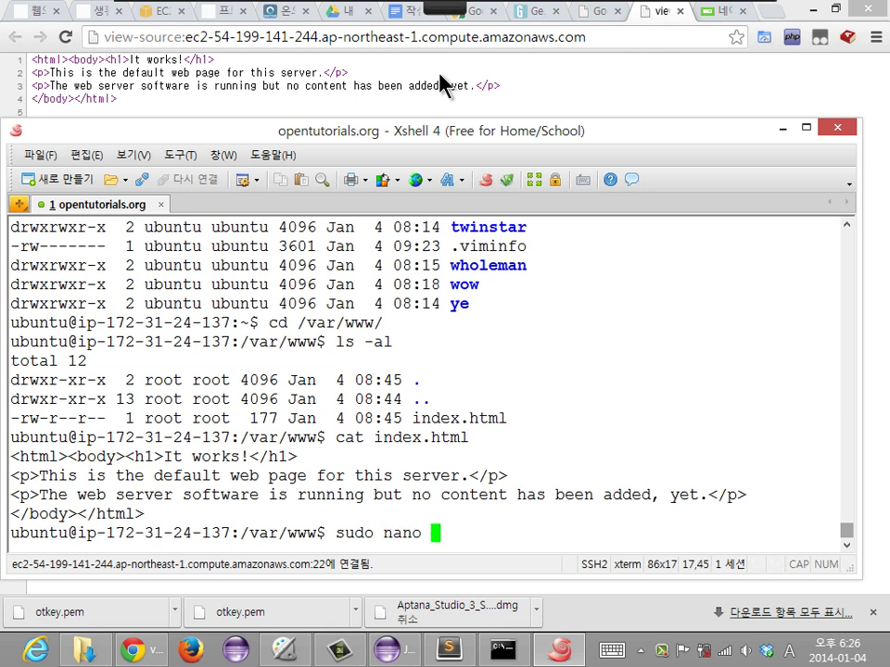
text(ind)
key(Tab)
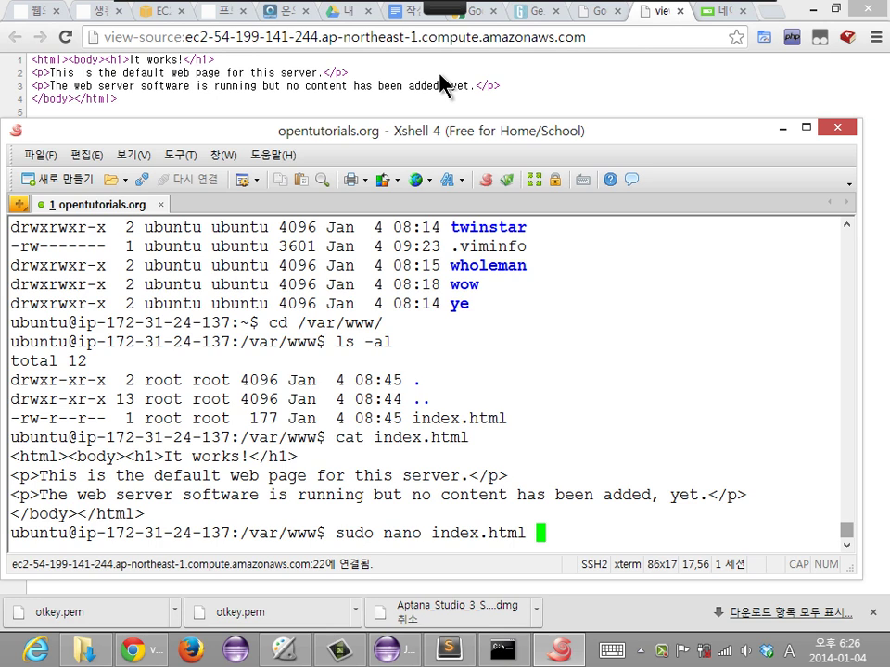
key(Return)
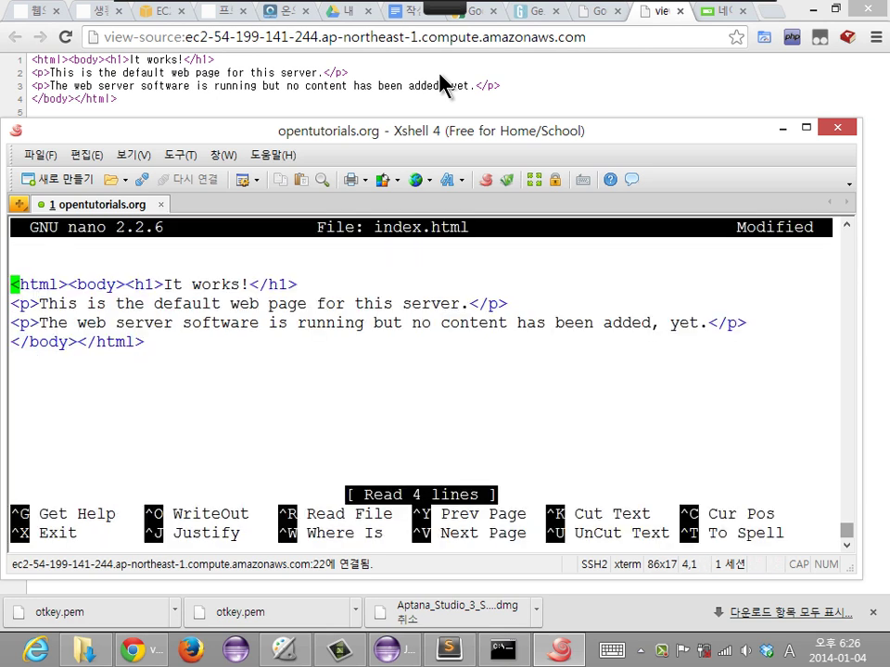
key(BackSpace)
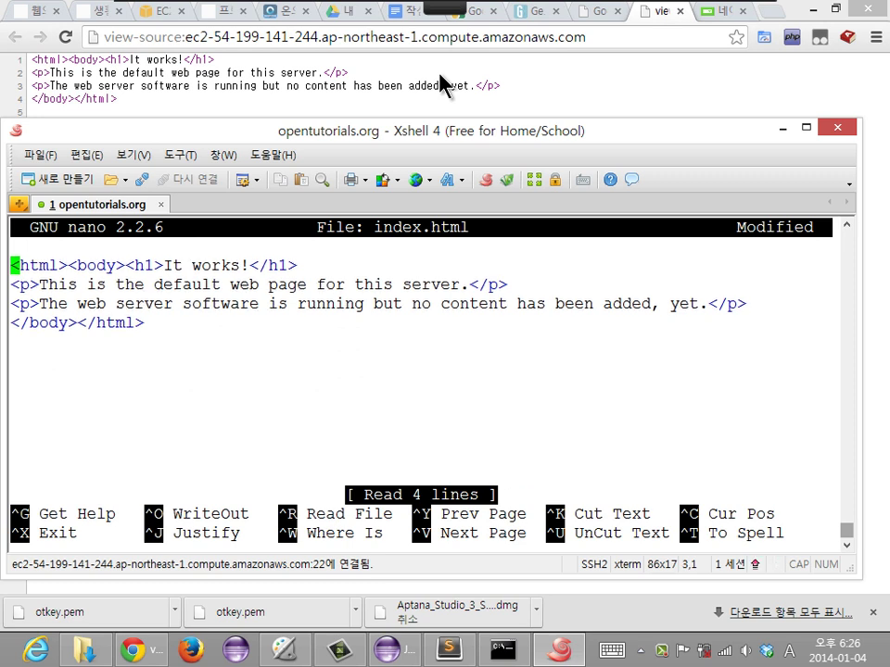
Append " egoing" after "It works!" inside the h1 heading of index.html
key(Right)
key(Right)
key(Right)
key(Right)
key(Right)
key(Right)
key(Right)
key(Right)
key(Right)
key(Right)
key(Right)
key(Right)
key(Right)
key(Right)
key(Right)
key(Right)
key(Right)
key(Right)
key(Right)
key(Right)
key(Right)
key(Right)
key(Right)
key(Right)
key(Right)
text(egoing)
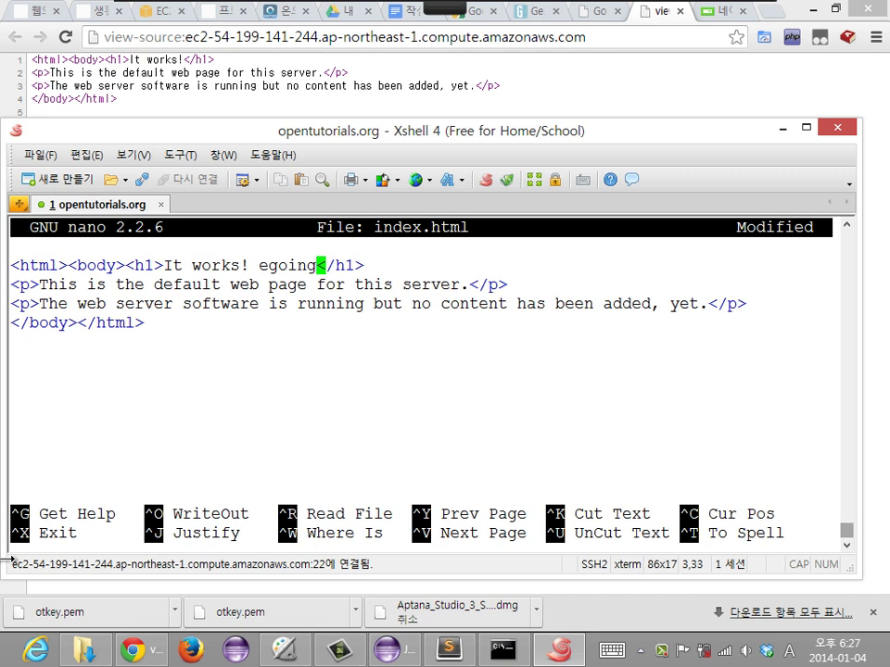
Save the changes under the file name index.html and exit nano
key(ctrl+x)
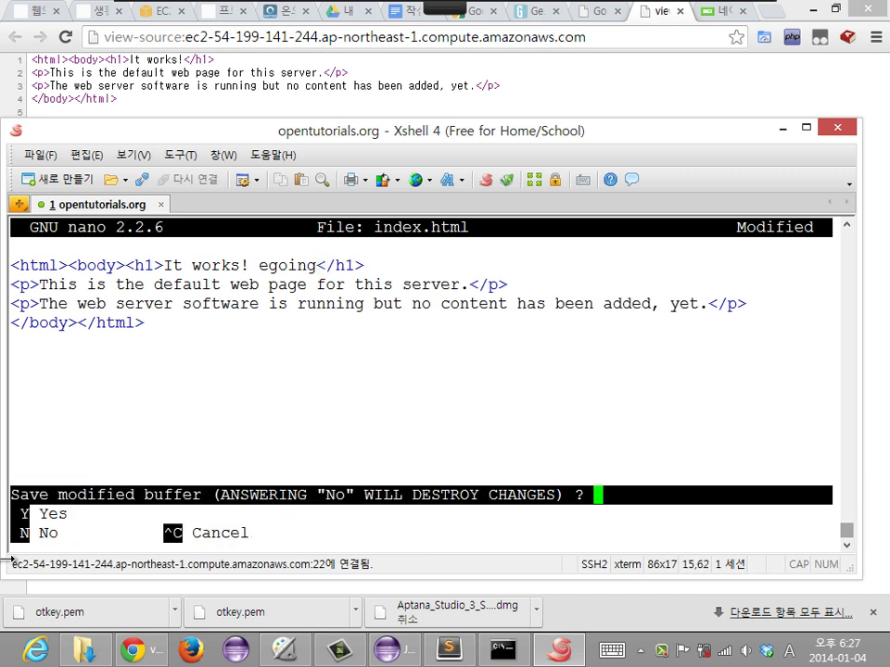
key(y)
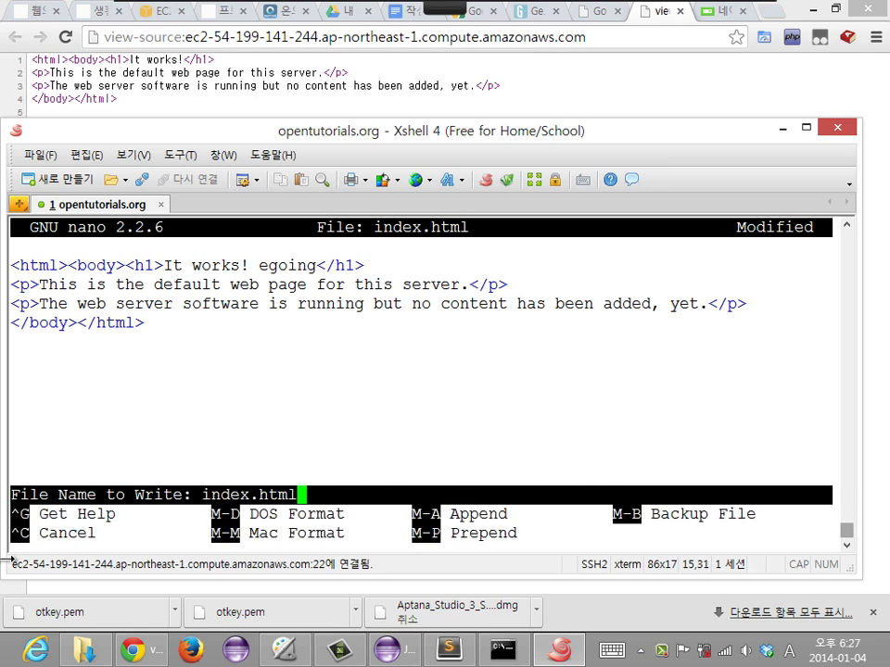
key(Return)
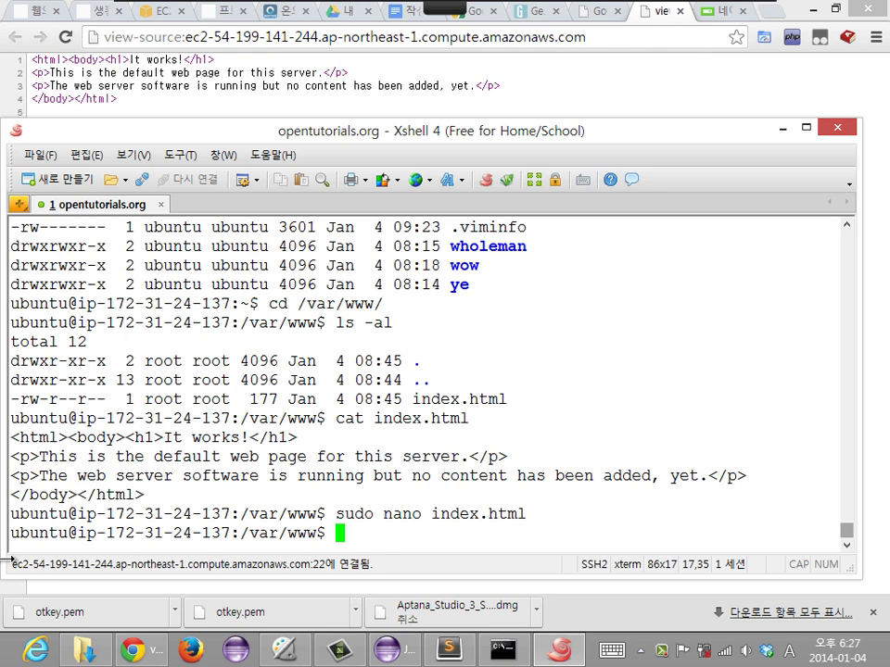
Reload the instance's web page in Chrome to check the edited heading, and return to the Xshell session
key(alt+Tab)
mouse_move(427, 6)
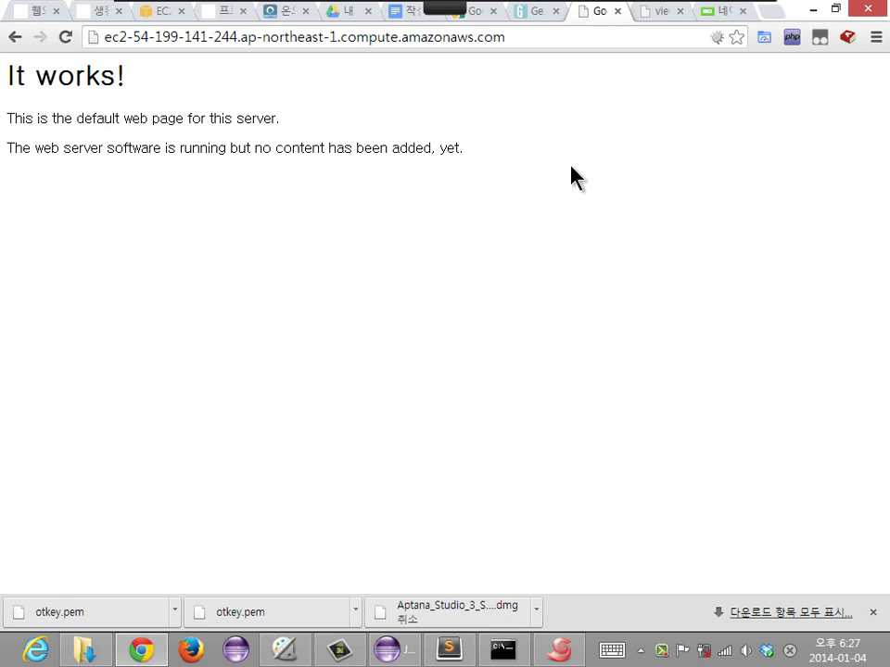
key(F5)
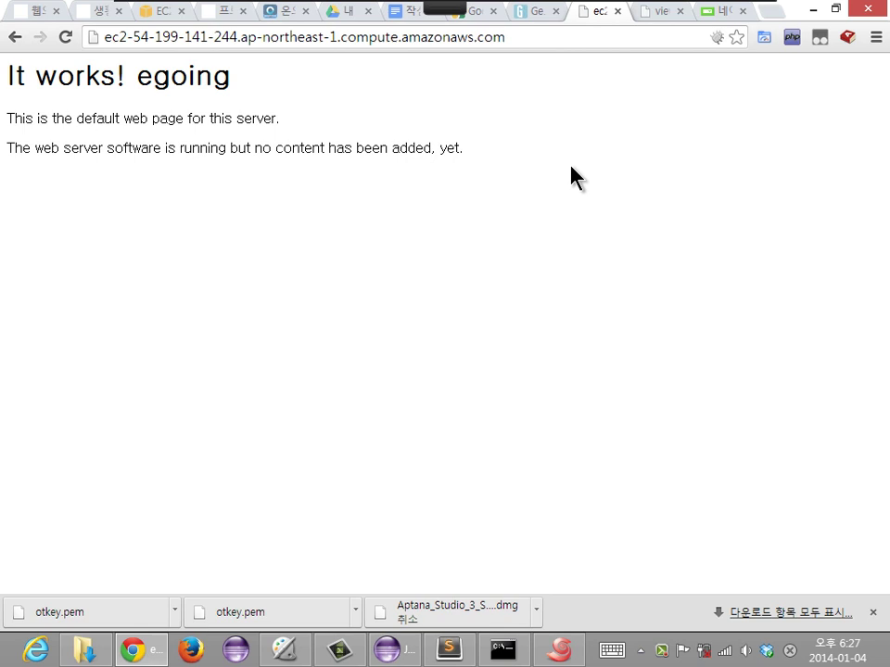
key(alt+Tab)
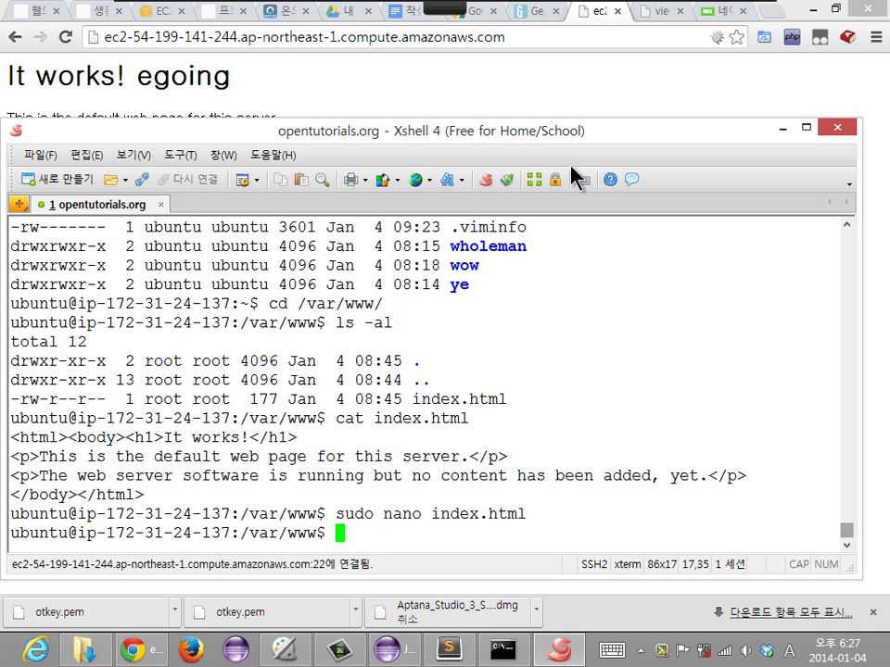
Switch to Chrome and load /index.html on the EC2 instance's address
key(alt+Tab)
key(End)
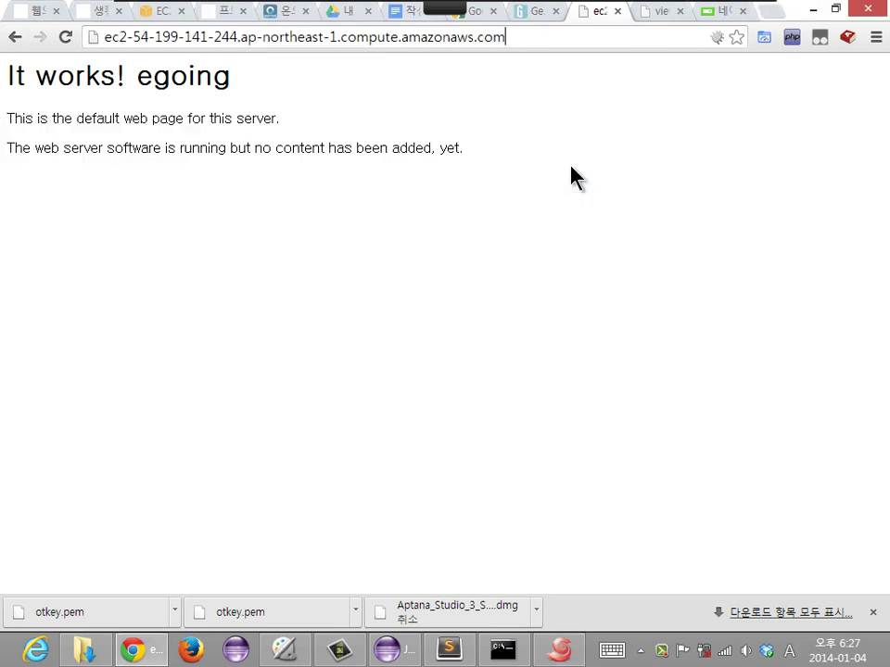
text(/index.)
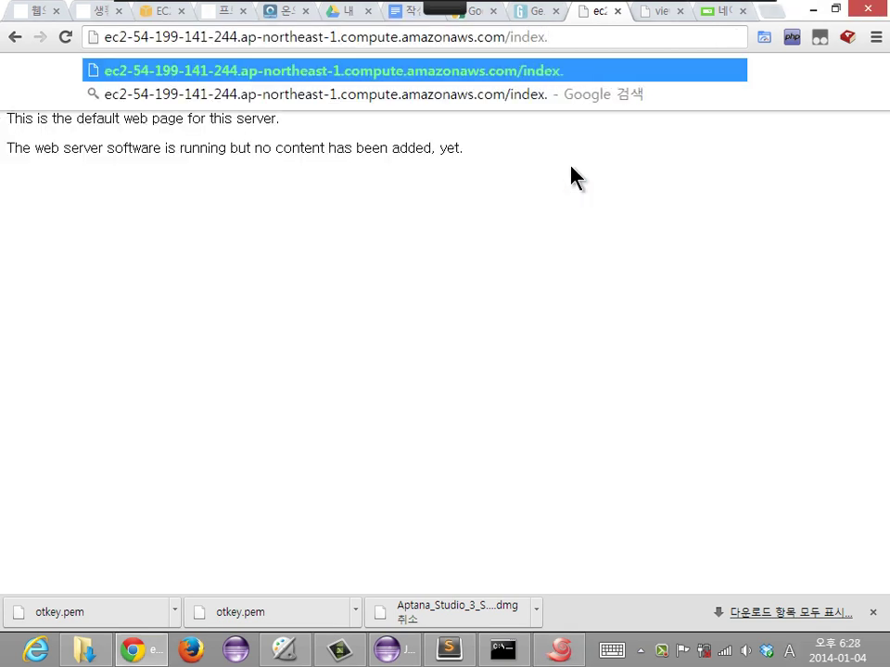
text(html)
key(Return)
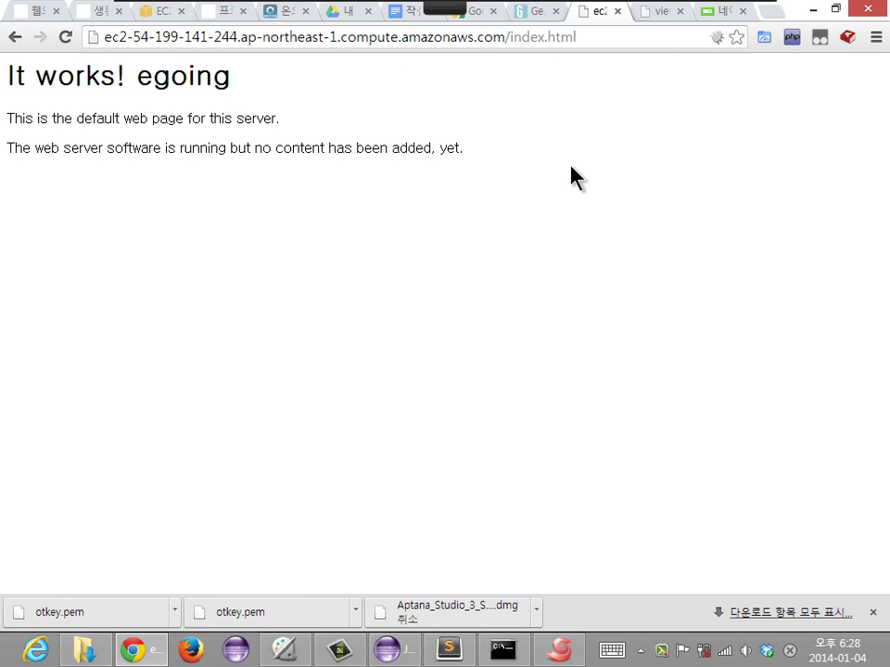
Request the misspelled page /index.htmla from the instance to see how the server responds
key(ctrl+l)
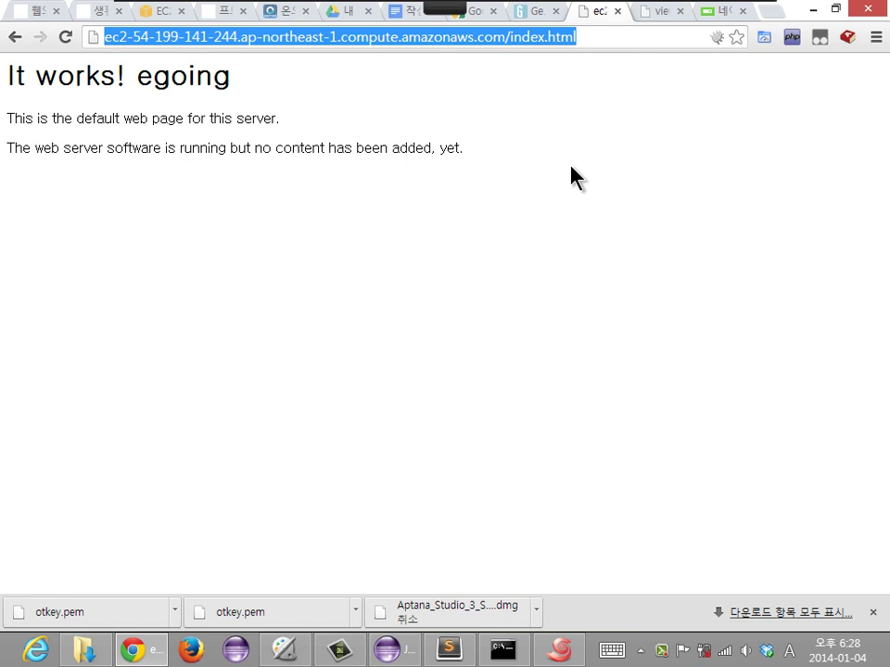
key(End)
key(ctrl+shift+Left)
key(BackSpace)
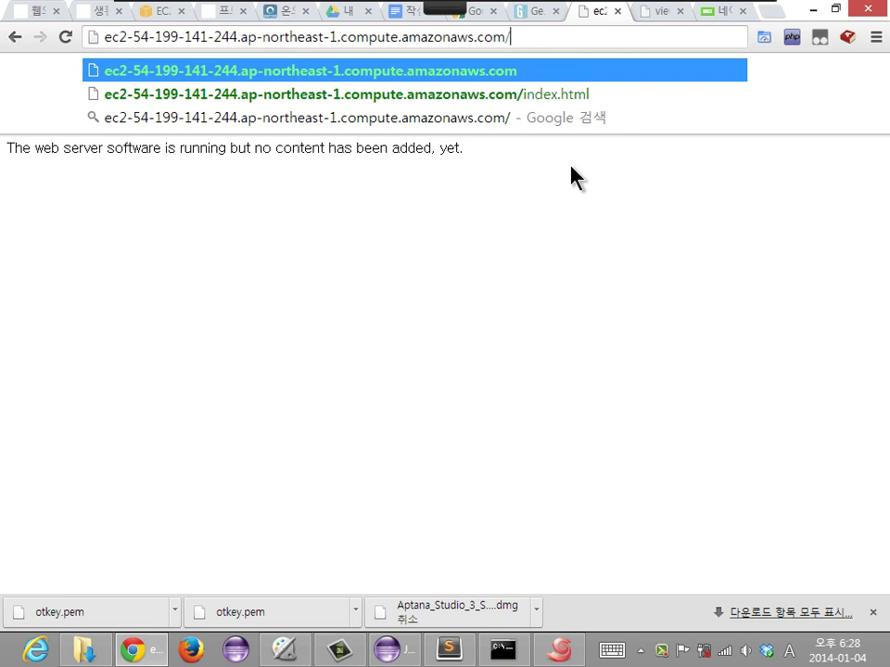
key(Down)
text(a)
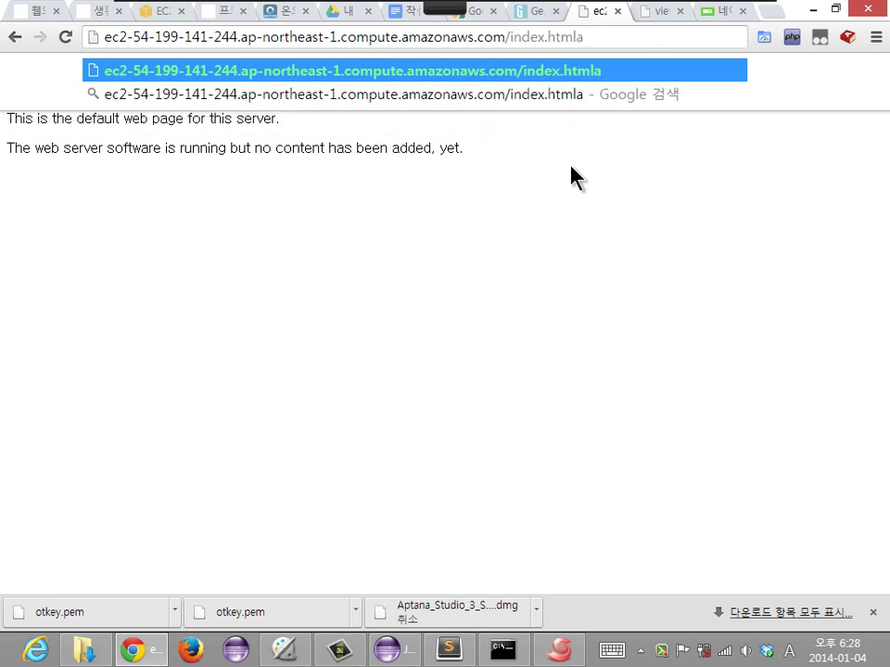
key(Return)
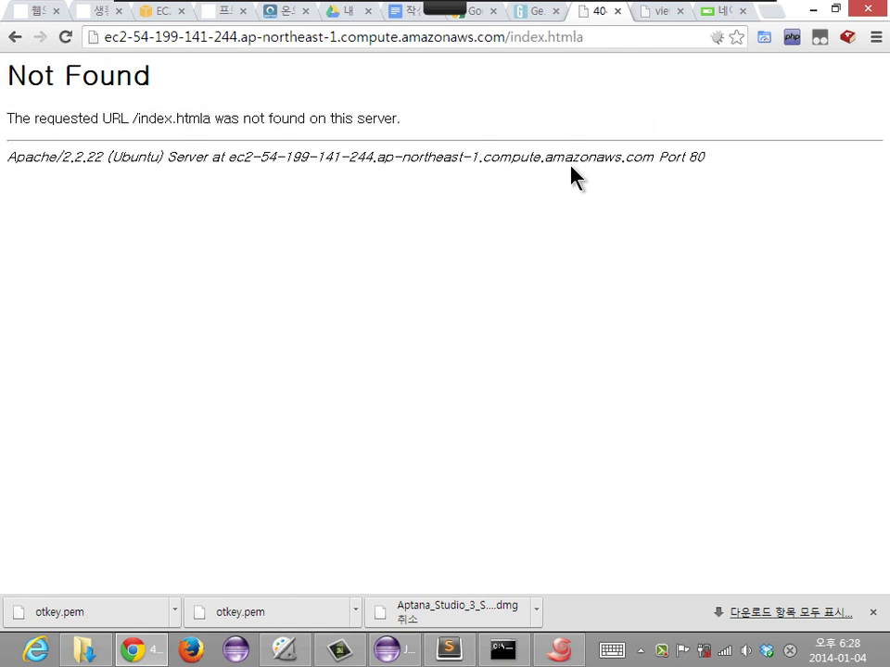
Correct the page address to /index.html and load it again
key(ctrl+l)
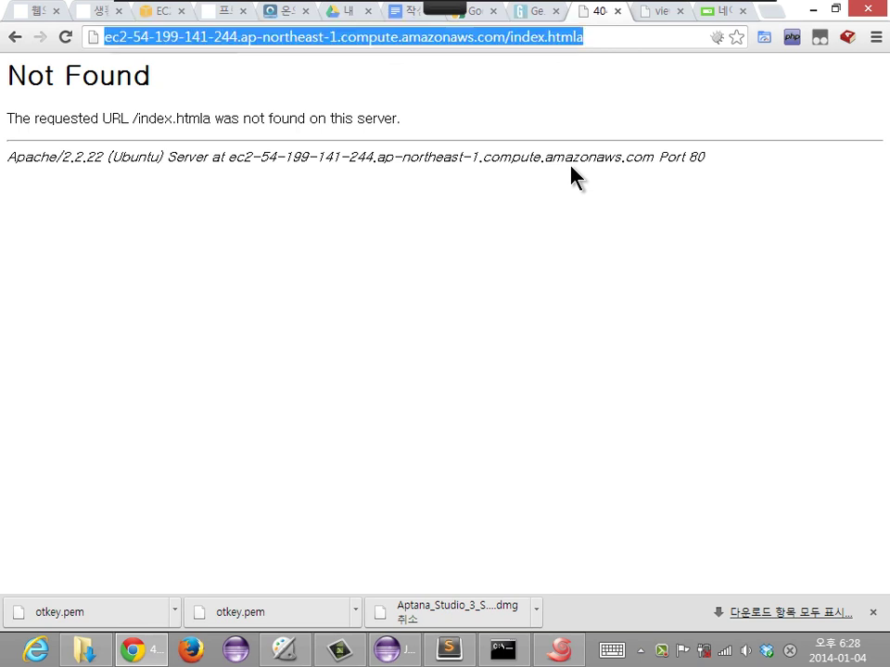
key(End)
key(BackSpace)
key(Return)
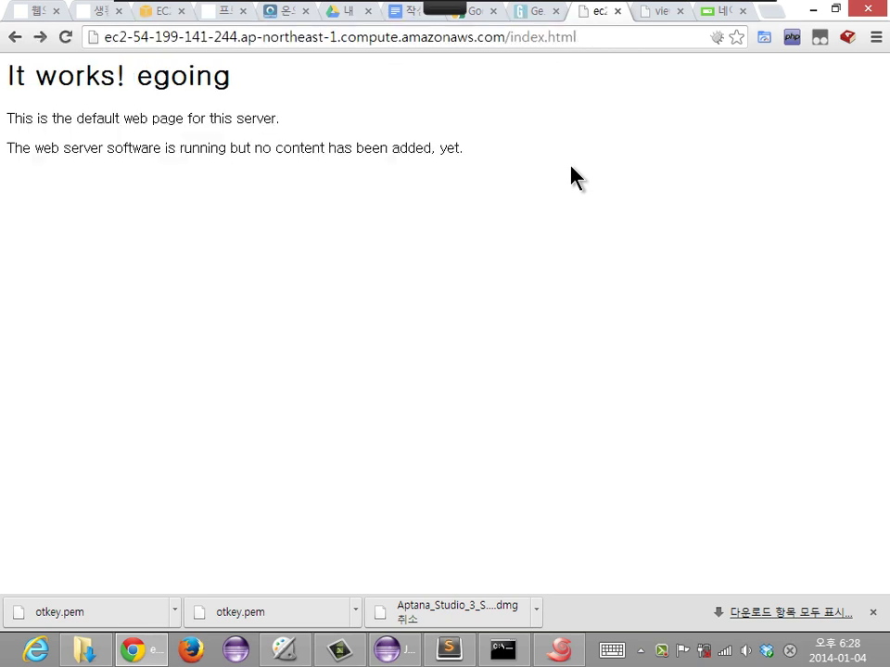
Replace index.html in the page address with egoing.txt and request that file from the server
key(ctrl+l)
key(End)
key(Left)
key(Left)
key(Left)
key(Left)
key(Left)
key(ctrl+shift+Left)
text(egoing)
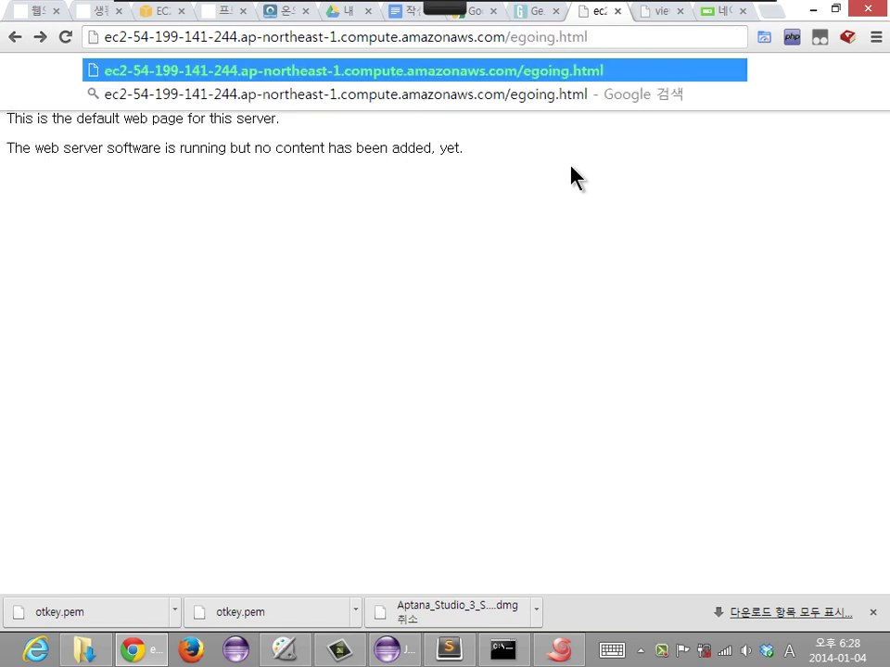
key(Right)
key(shift+End)
text(txt)
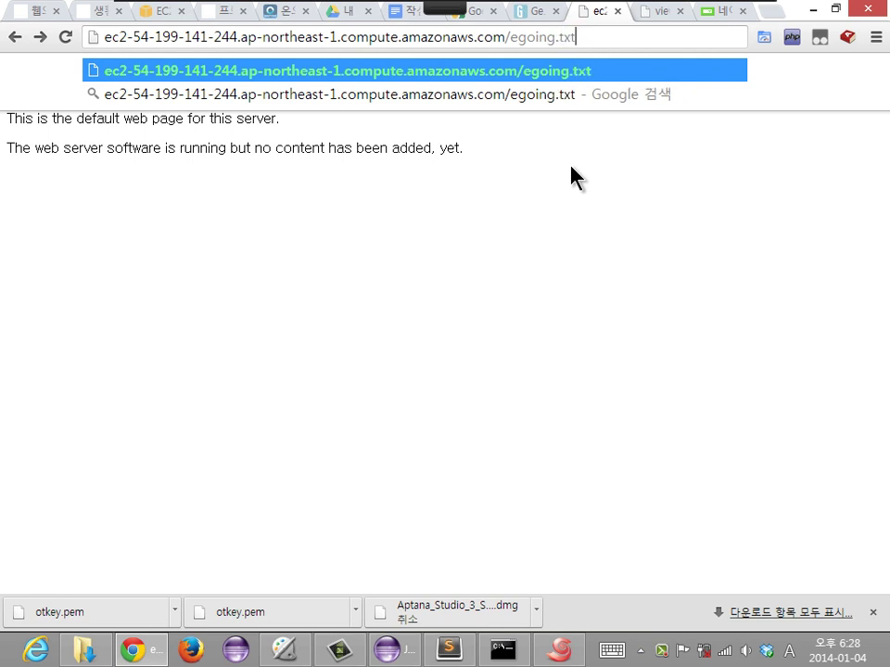
key(ctrl+a)
key(Return)
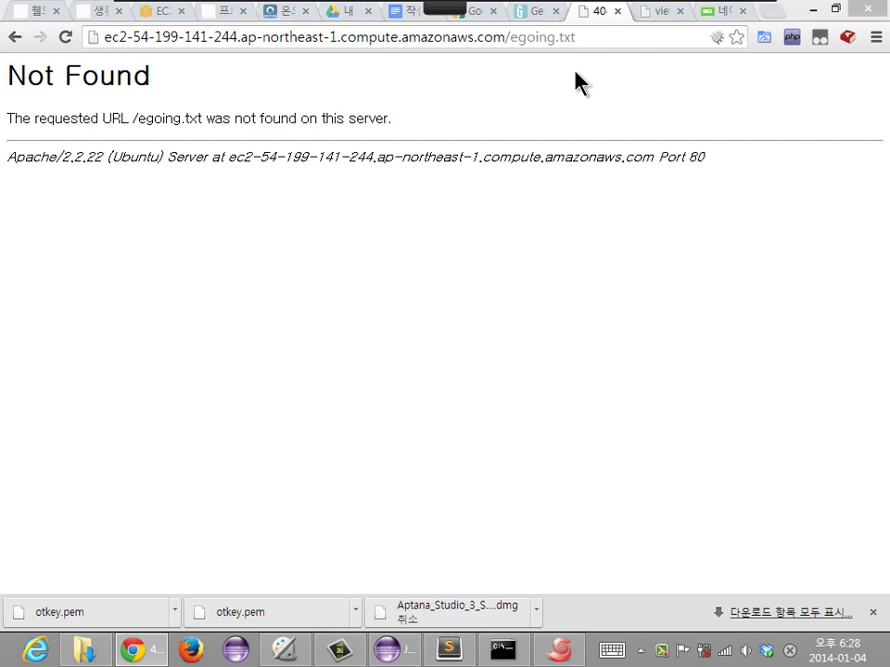
Return to the Xshell session and enter the command sudo nano egoing.html at the /var/www prompt without running it
key(alt+Tab)
drag(571, 141, 579, 41)
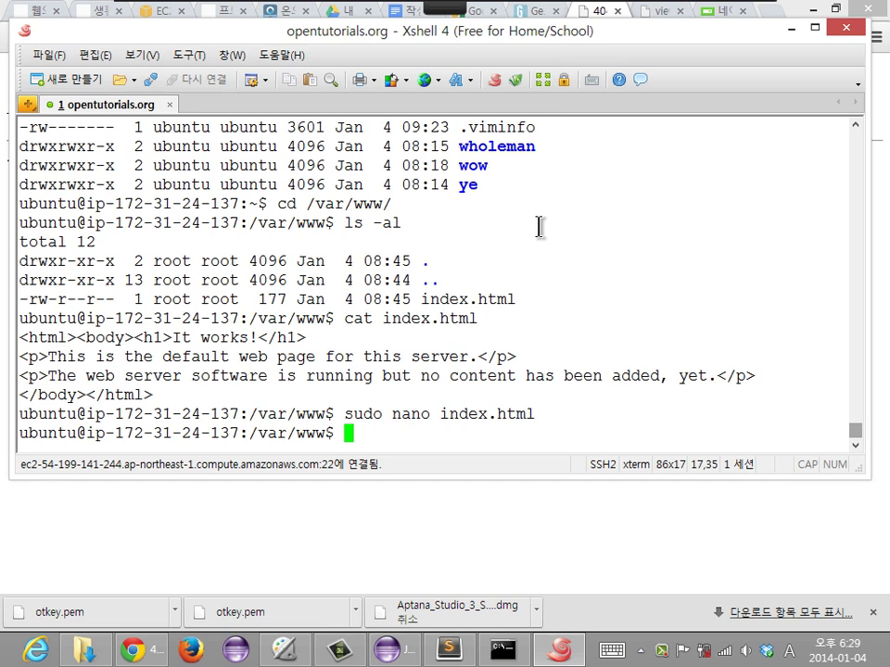
text(sudo )
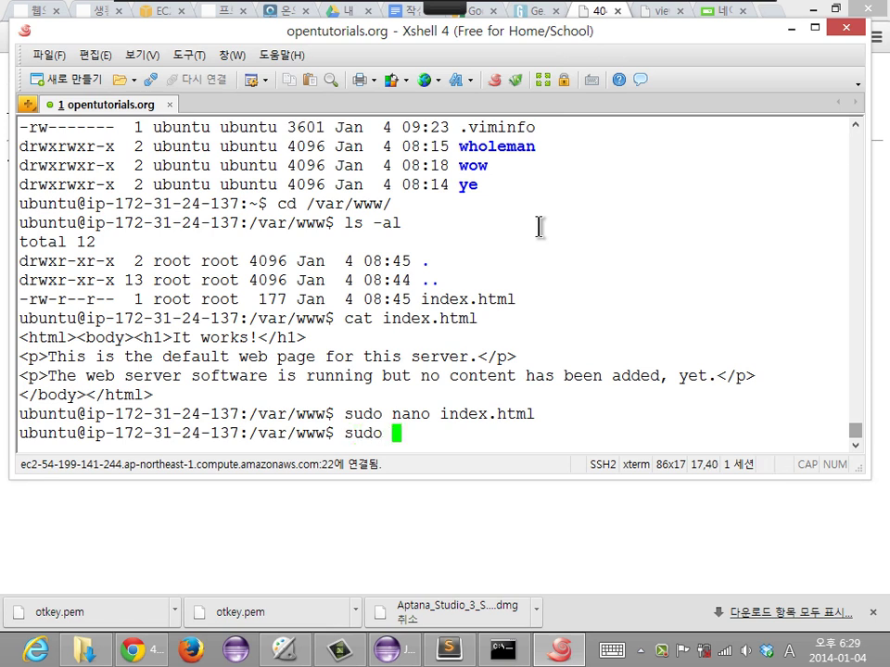
text(nano i)
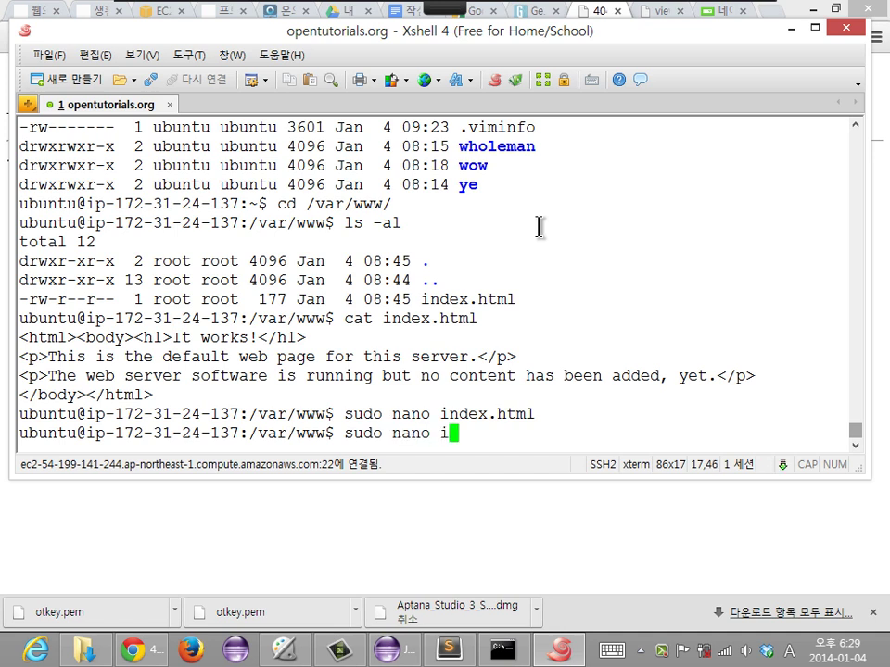
key(BackSpace)
text(goin)
key(BackSpace)
key(BackSpace)
key(BackSpace)
key(BackSpace)
text(egoing.html)
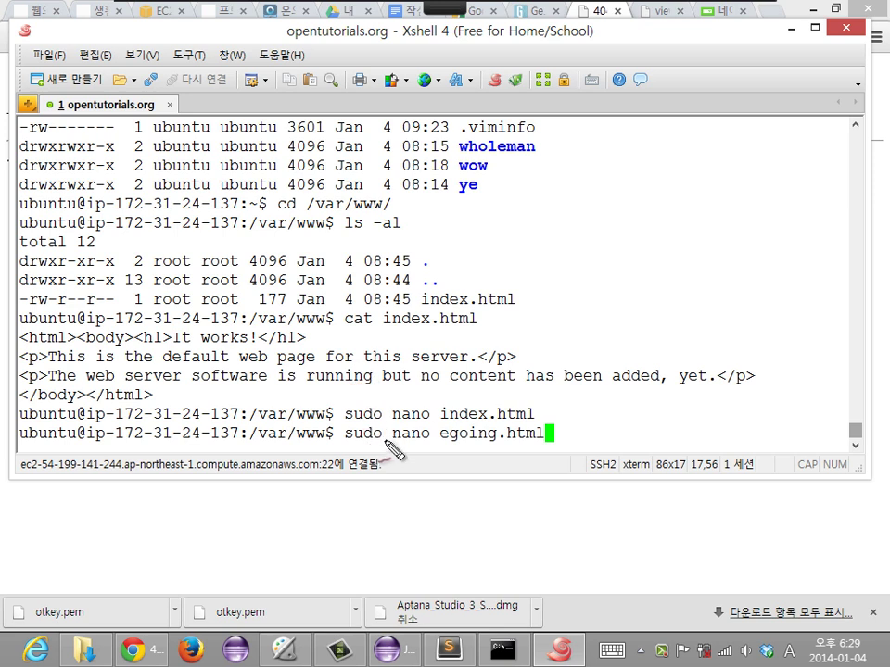
drag(369, 461, 367, 526)
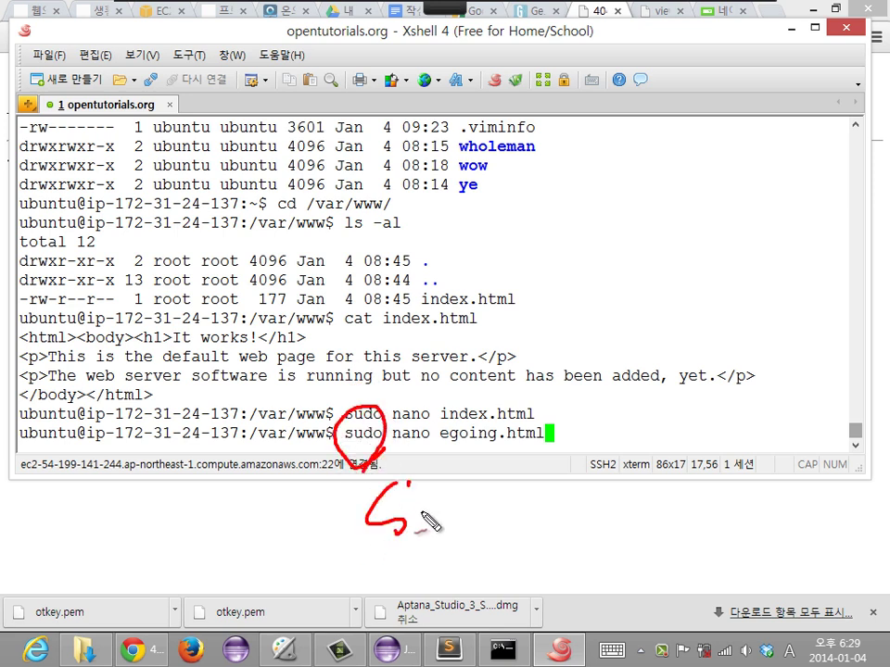
drag(408, 487, 444, 532)
mouse_move(454, 489)
mouse_down()
mouse_move(455, 561)
mouse_move(468, 514)
mouse_move(580, 511)
mouse_move(649, 533)
mouse_move(699, 473)
mouse_move(794, 520)
mouse_move(789, 493)
mouse_move(815, 532)
mouse_move(774, 464)
mouse_up()
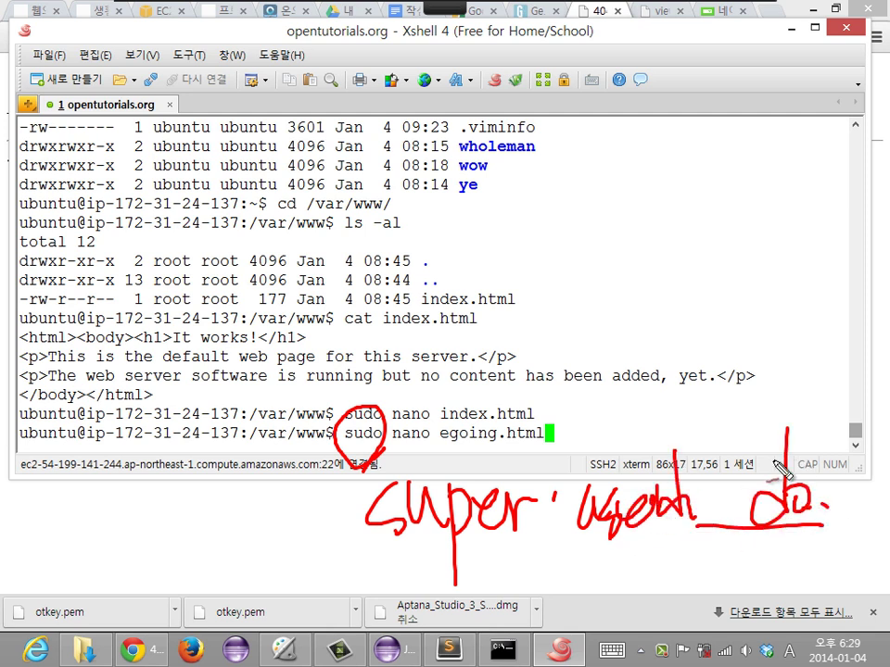
key(Escape)
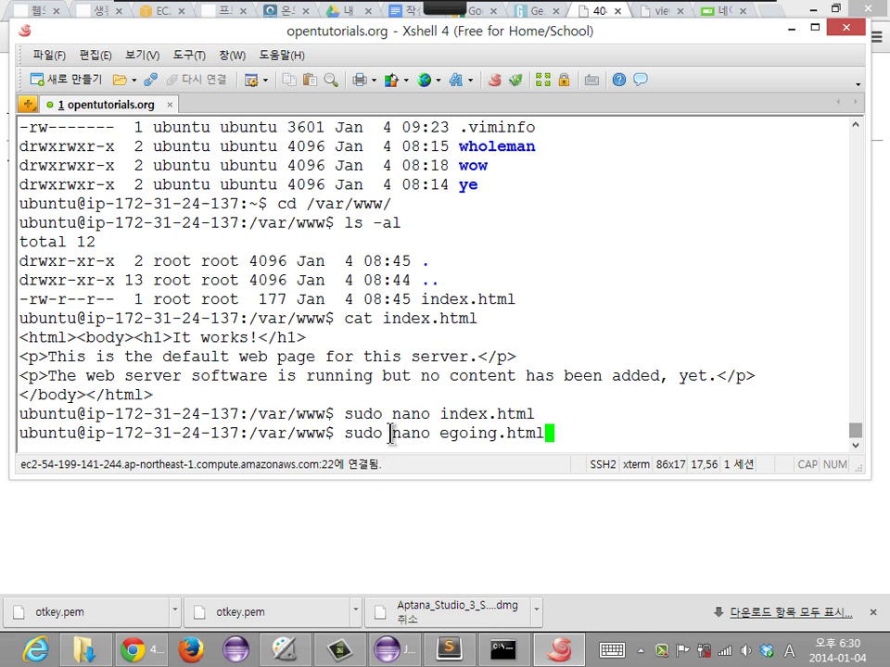
Run the prepared nano command and write "Hello world." as the content of the new egoing.html
drag(390, 432, 545, 442)
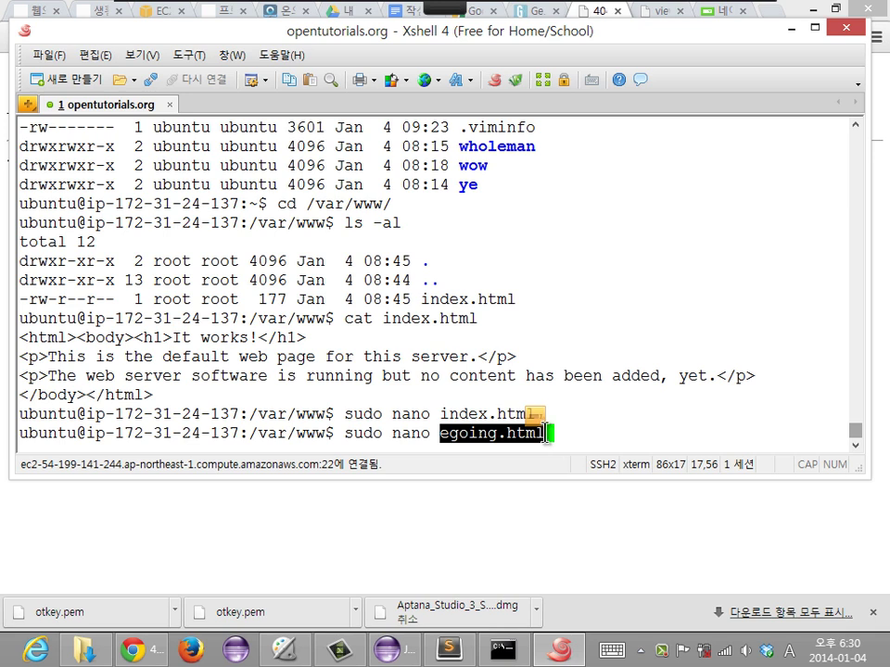
click(572, 382)
key(Return)
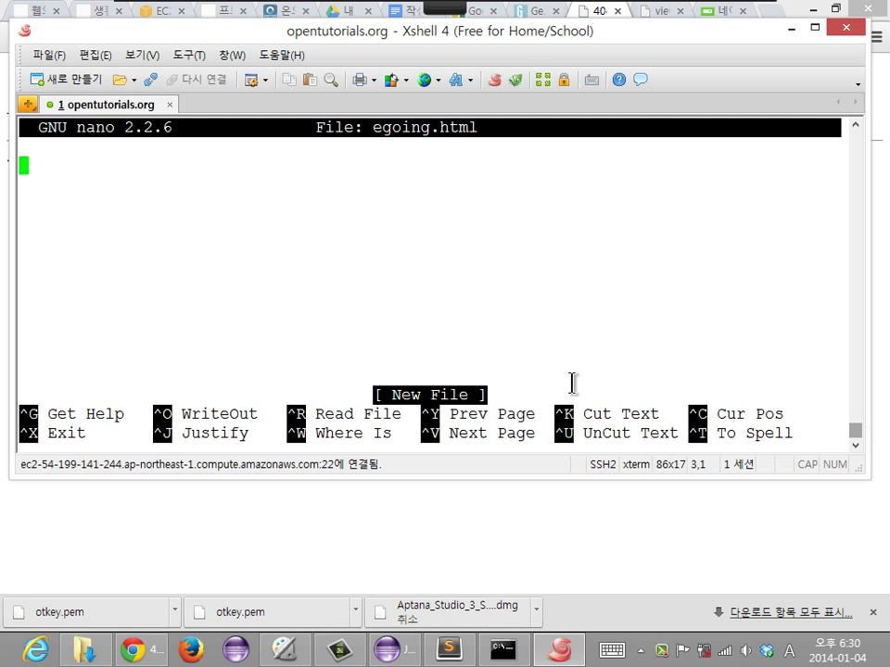
text(Hello world)
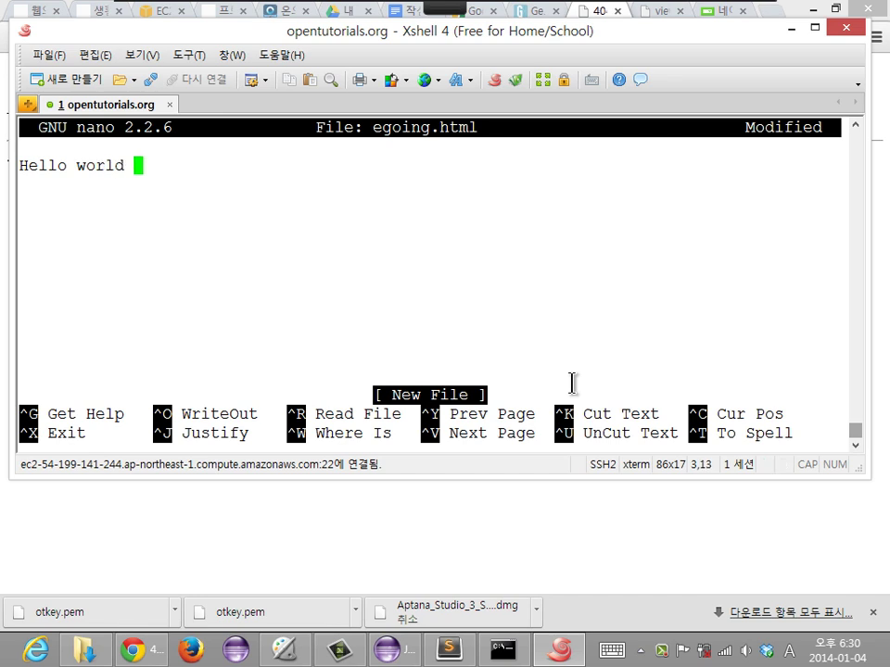
key(BackSpace)
text(.)
key(ctrl+c)
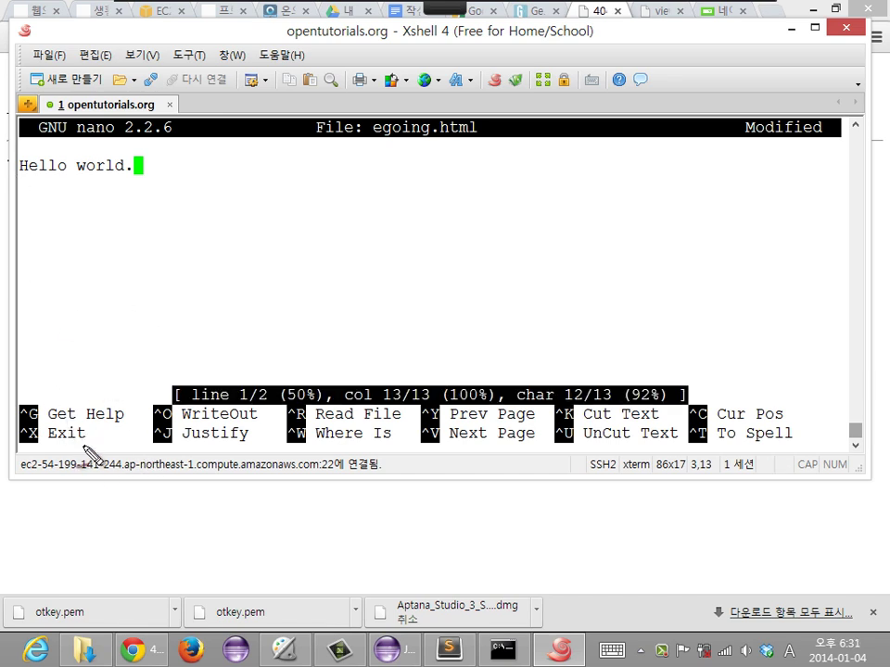
mouse_move(79, 474)
mouse_down()
mouse_move(68, 478)
mouse_move(66, 384)
mouse_move(96, 473)
mouse_up()
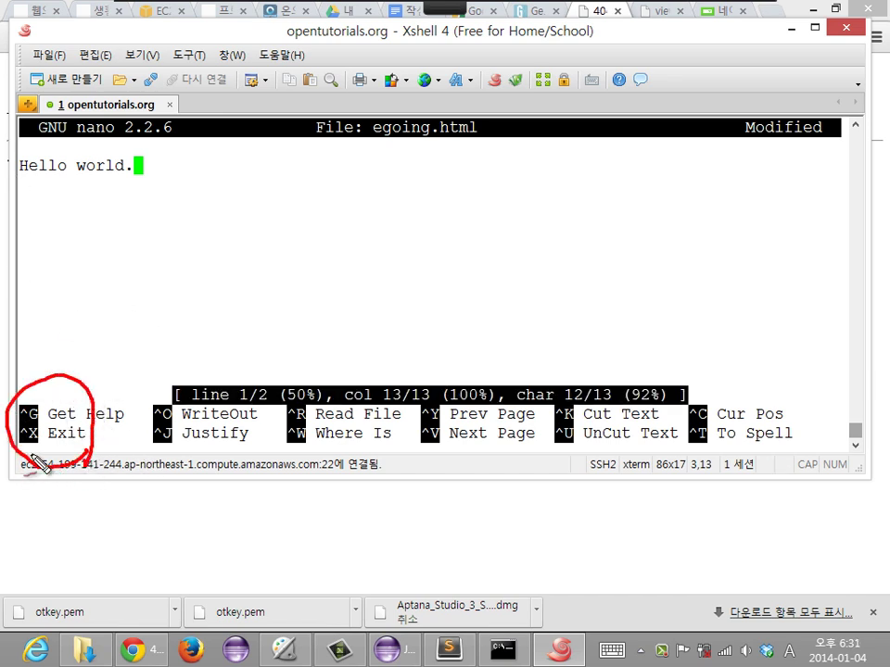
mouse_move(39, 461)
mouse_down()
mouse_move(19, 433)
mouse_move(24, 445)
mouse_move(36, 428)
mouse_move(28, 453)
mouse_move(110, 450)
mouse_up()
key(Escape)
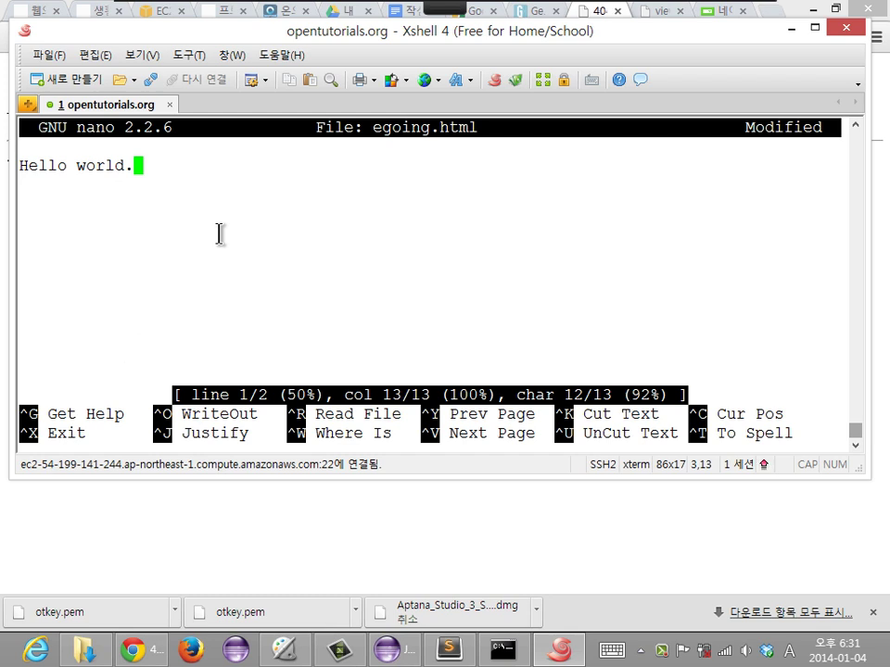
Exit nano, saving the new text under the file name egoing.html
key(ctrl+x)
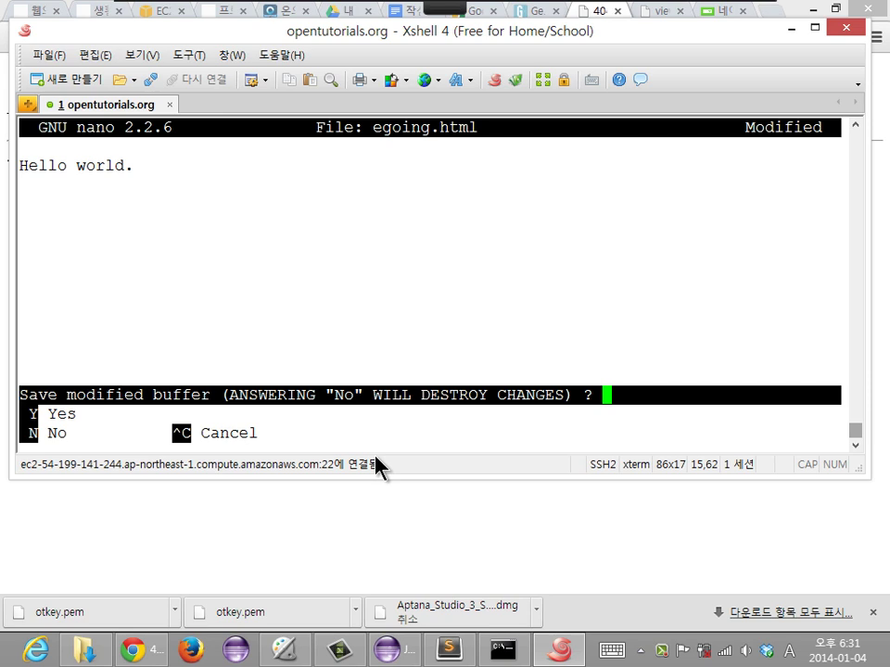
key(y)
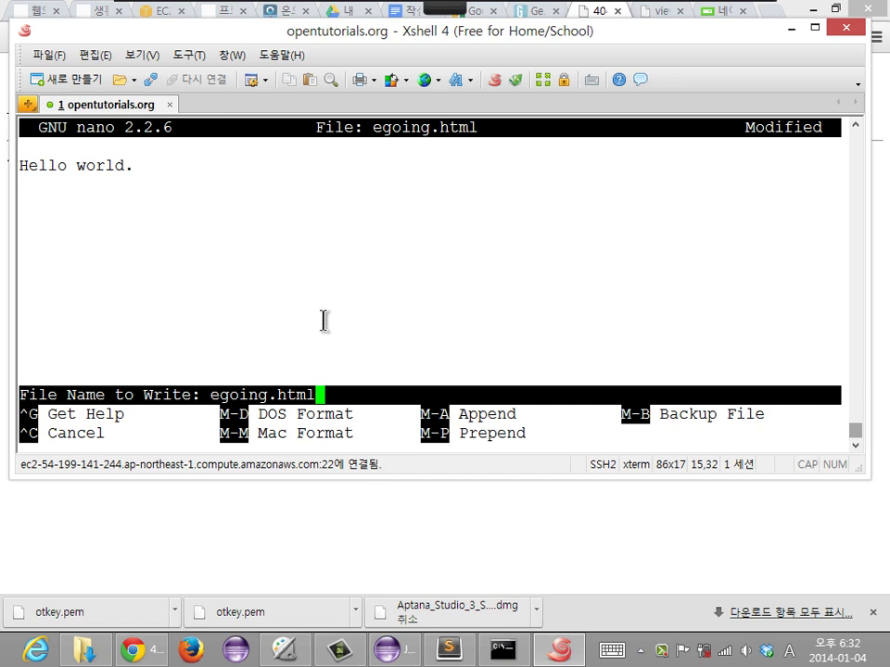
key(shift)
mouse_move(306, 414)
mouse_down()
mouse_move(189, 385)
mouse_move(320, 380)
mouse_move(255, 454)
mouse_up()
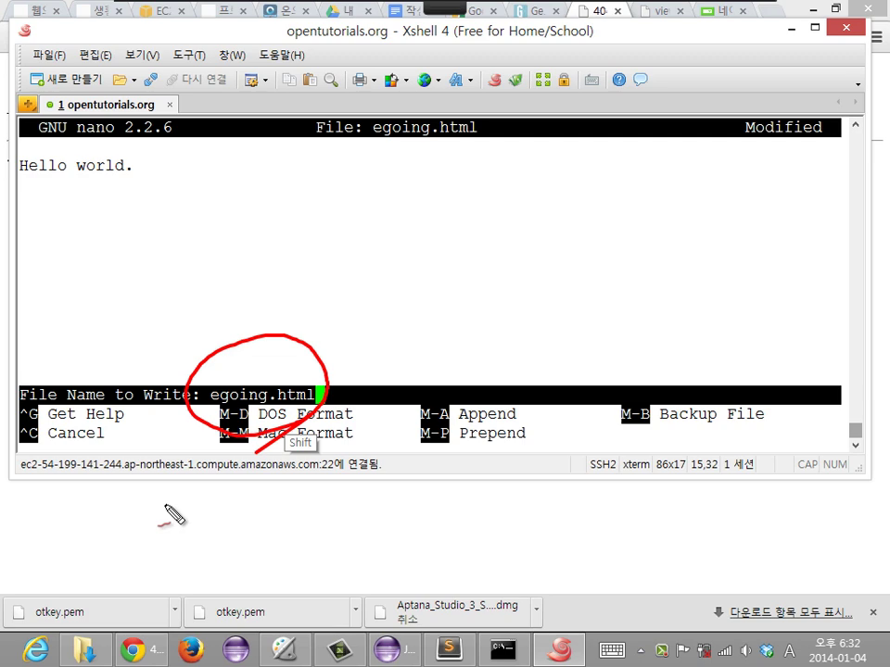
key(Escape)
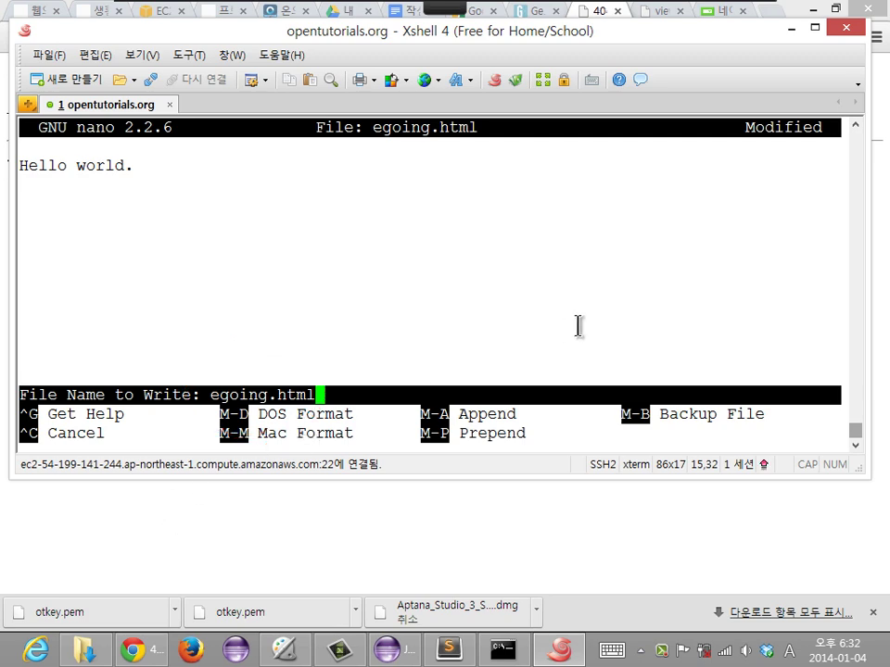
key(Return)
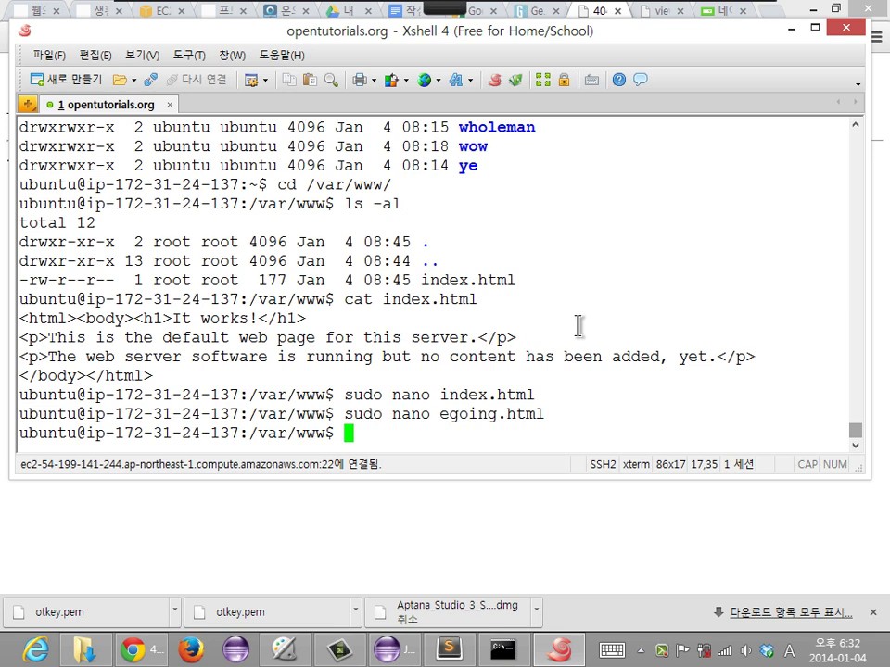
Reload the egoing.txt page in Chrome and return to the Xshell session
key(alt+Tab)
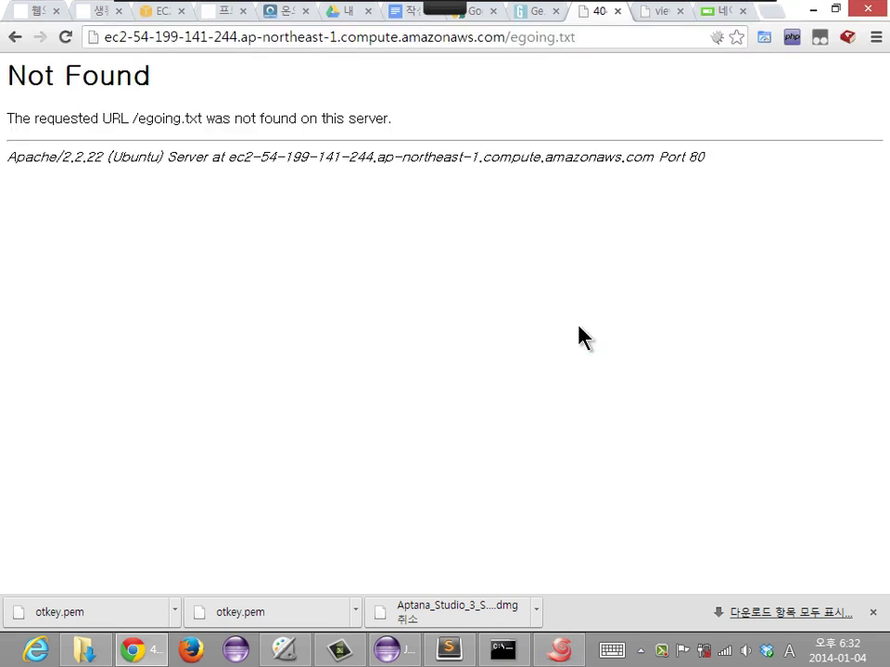
key(F5)
key(alt+Tab)
key(Up)
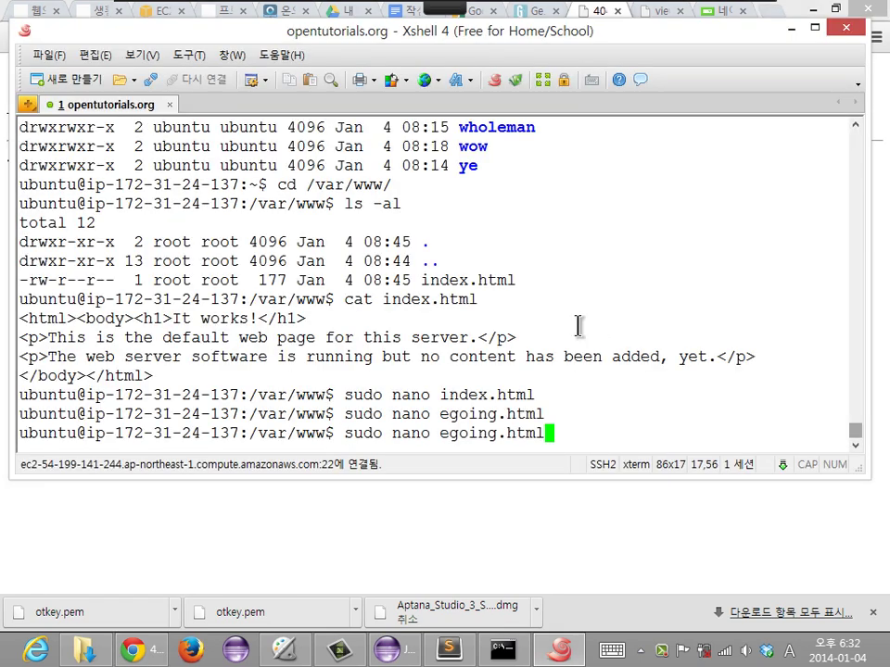
key(BackSpace)
key(BackSpace)
key(BackSpace)
key(BackSpace)
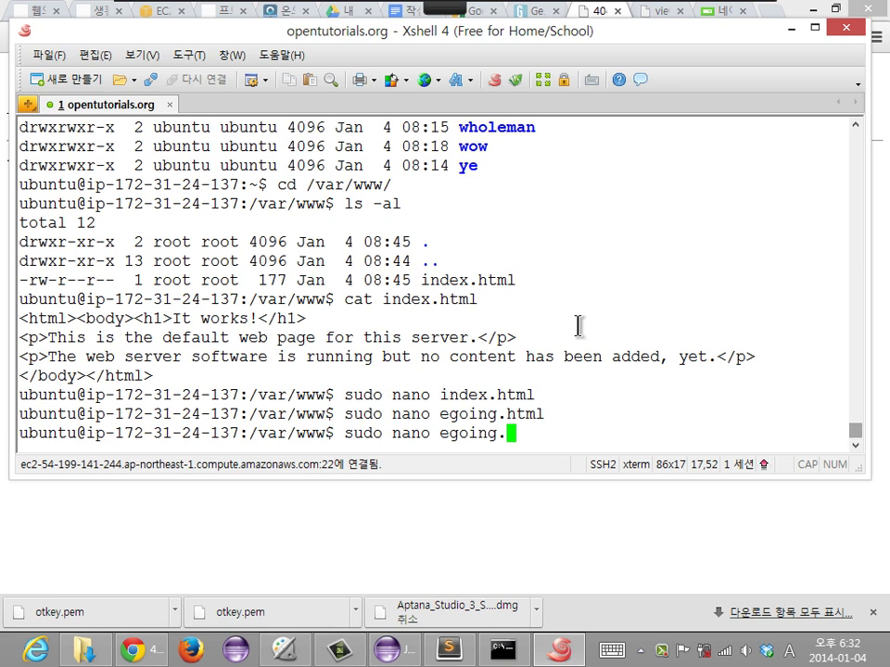
text(txt)
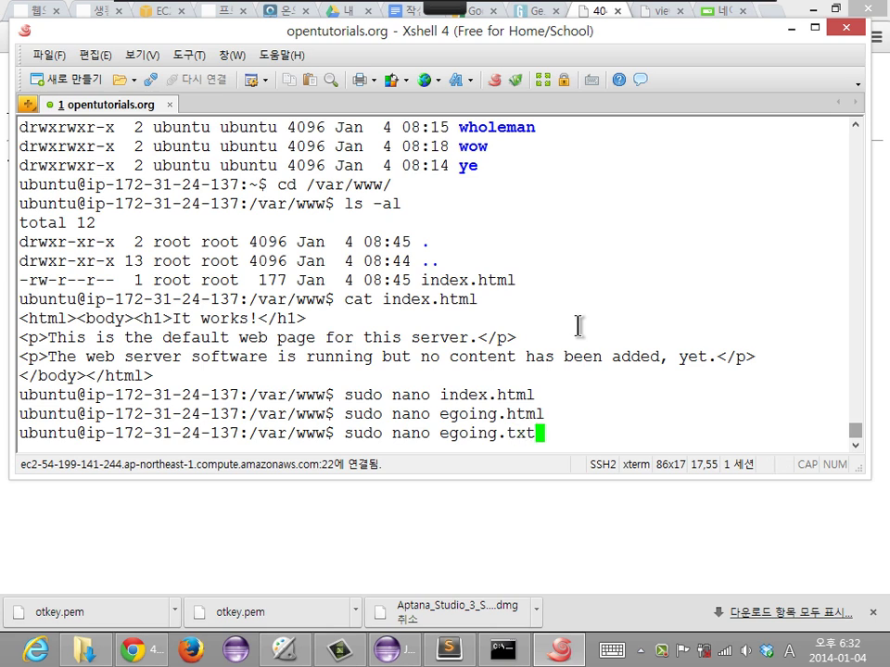
key(BackSpace)
key(BackSpace)
Switch to Chrome and load egoing.html from the EC2 server in place of egoing.txt
key(alt+Tab)
key(ctrl+l)
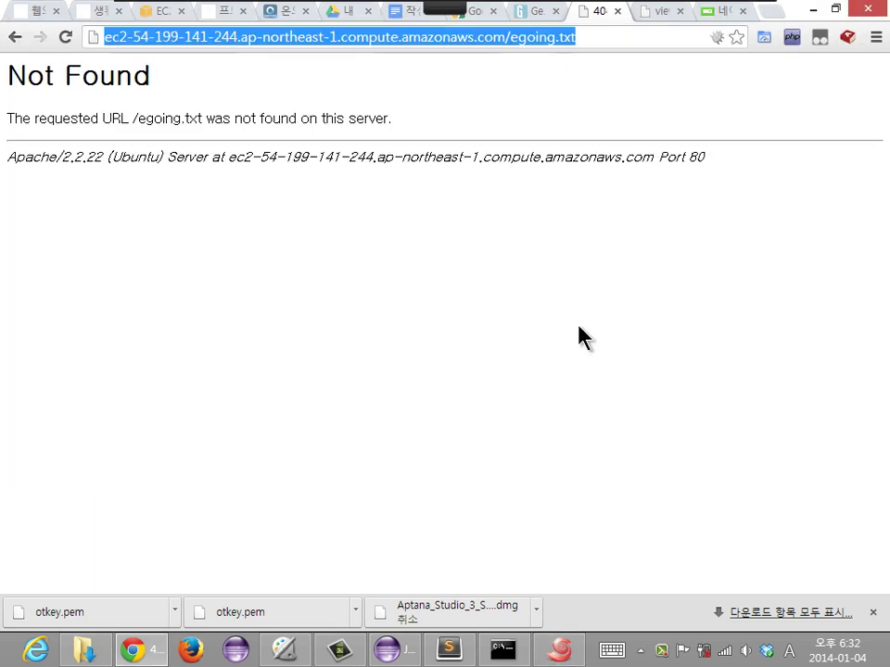
key(End)
key(ctrl+shift+Left)
text(html)
key(Return)
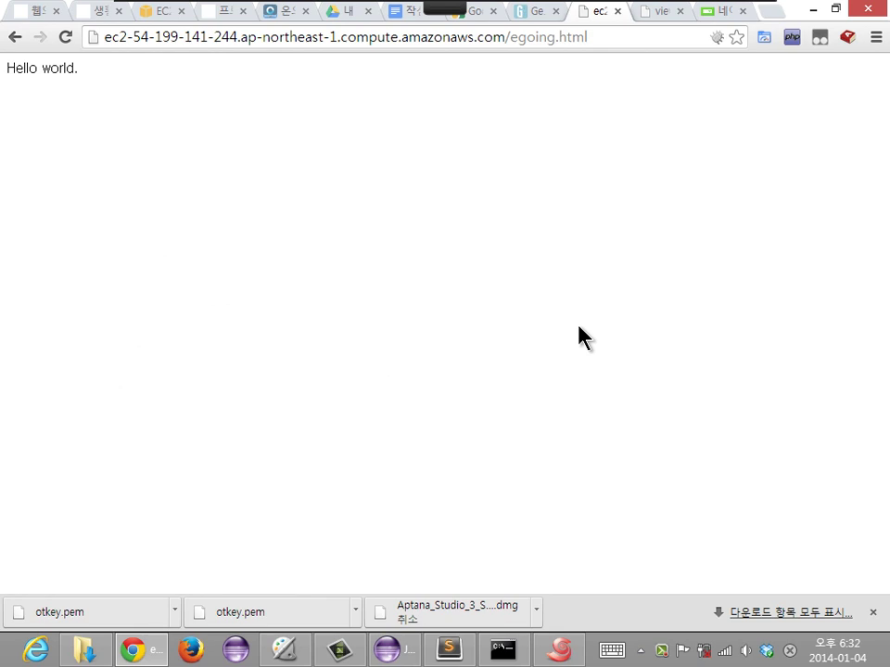
Magnify the loaded egoing.html page to examine the text it serves
key(ctrl+plus)
key(ctrl+plus)
key(ctrl+plus)
key(ctrl+plus)
key(ctrl+plus)
key(ctrl+plus)
key(ctrl+plus)
key(ctrl+plus)
key(ctrl+plus)
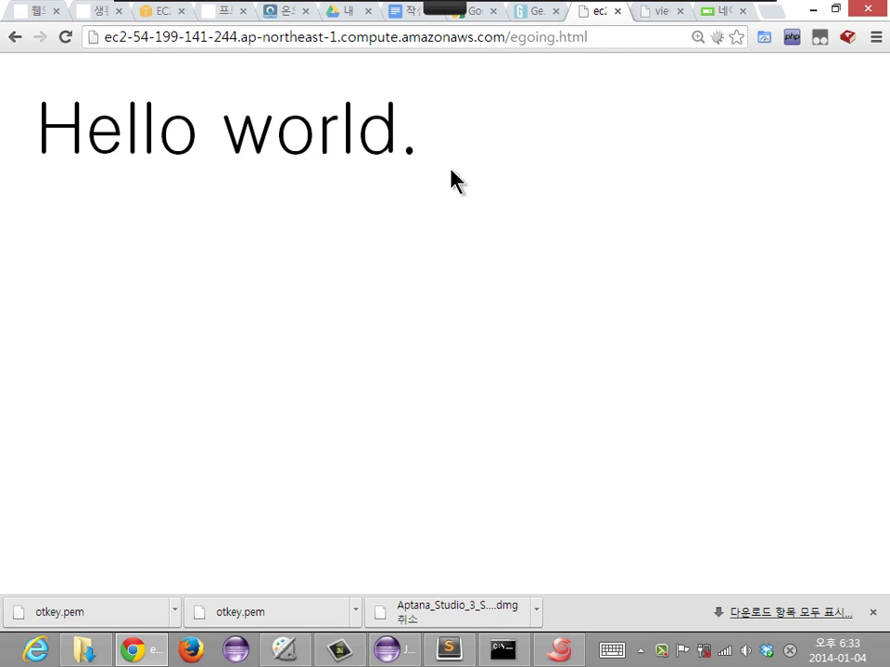
Switch to the Xinks drawing overlay, apply the dark green board background, and choose the largest stroke size
mouse_move(475, 9)
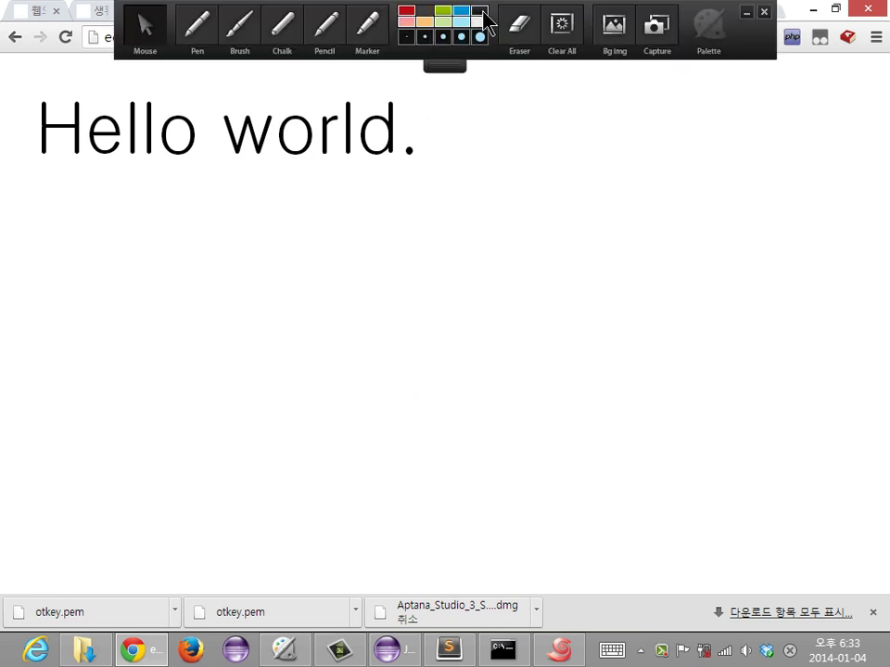
click(628, 34)
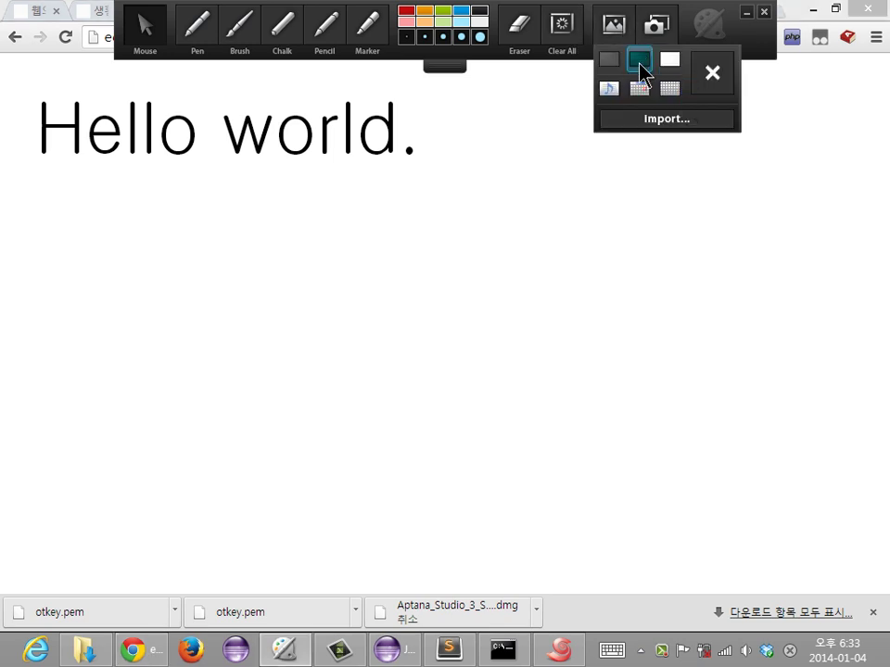
click(646, 74)
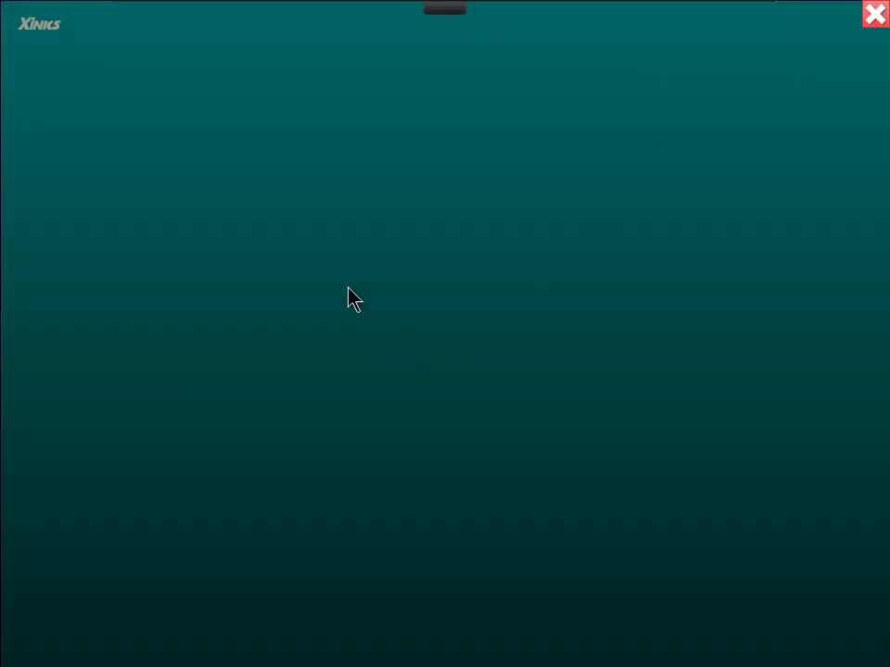
mouse_move(129, 10)
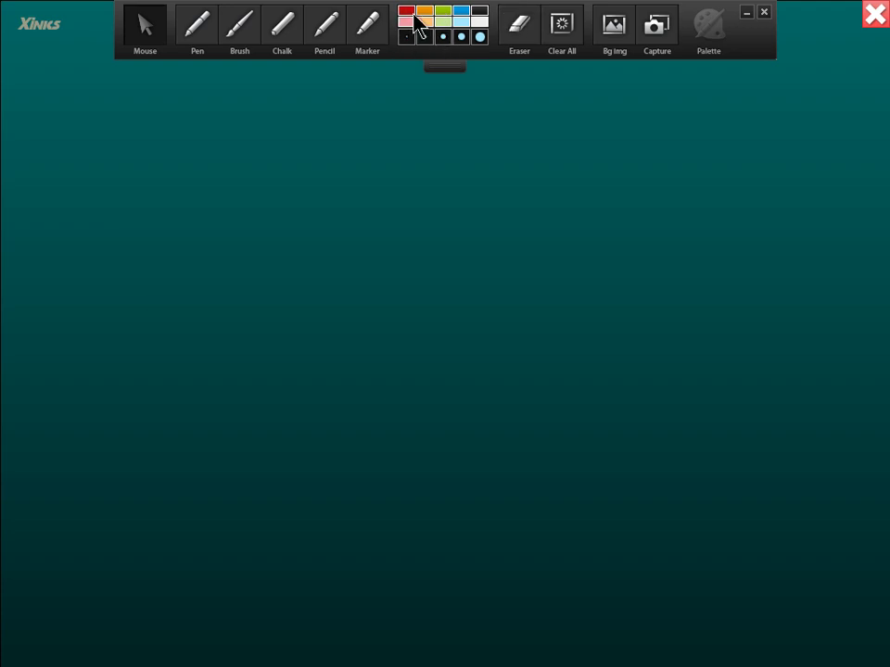
click(481, 36)
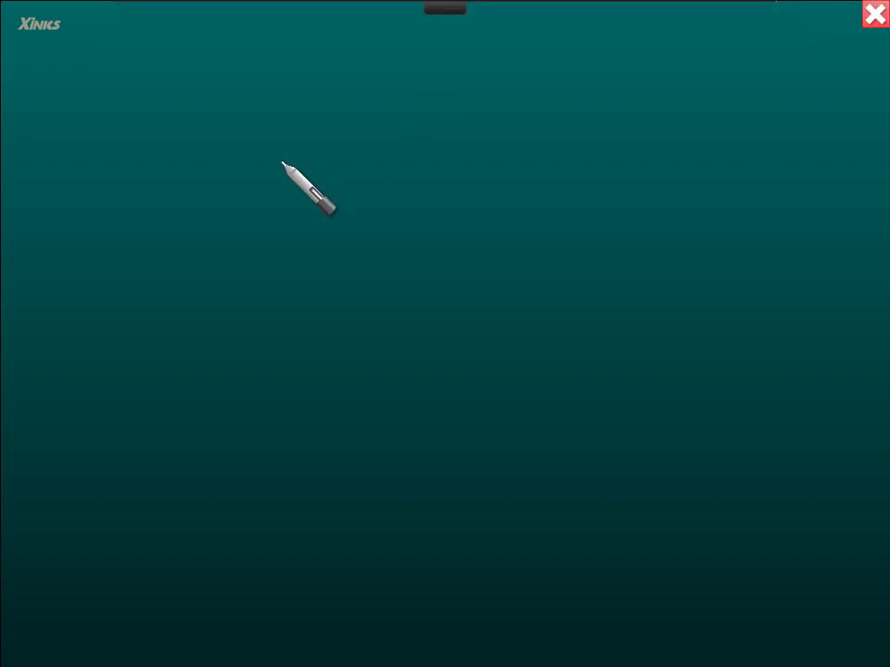
mouse_move(126, 146)
mouse_down()
mouse_move(131, 183)
mouse_move(170, 178)
mouse_up()
mouse_move(137, 39)
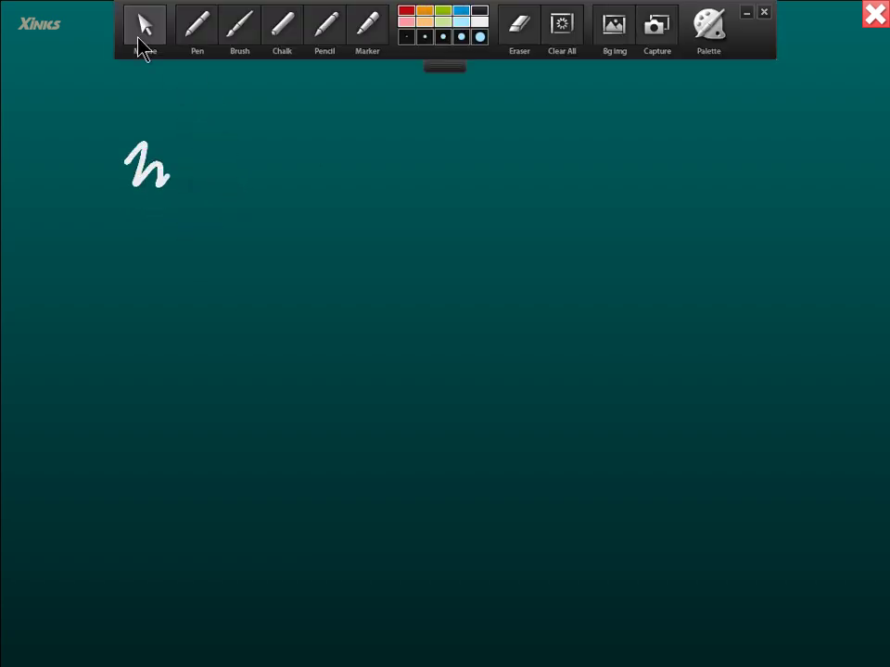
mouse_move(199, 274)
mouse_down()
mouse_move(135, 175)
mouse_move(176, 180)
mouse_move(137, 174)
mouse_move(183, 202)
mouse_move(107, 221)
mouse_up()
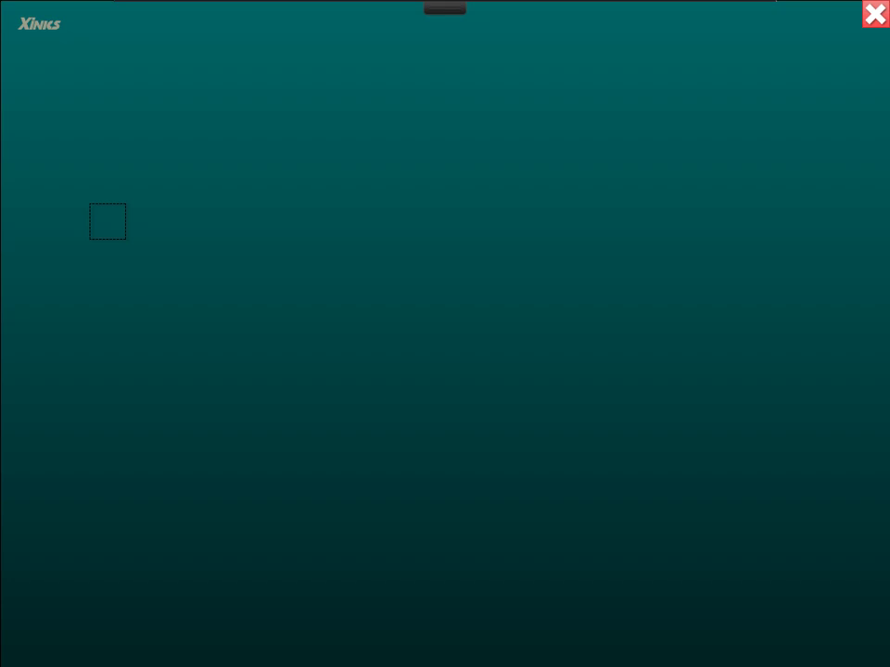
Write a circled S near the board's upper-left corner and a circled C on the right half as column headings
mouse_move(111, 39)
mouse_down()
mouse_move(113, 60)
mouse_move(95, 74)
mouse_up()
mouse_move(587, 35)
mouse_down()
mouse_move(572, 33)
mouse_move(587, 63)
mouse_move(557, 35)
mouse_move(585, 70)
mouse_move(593, 44)
mouse_up()
mouse_move(105, 26)
mouse_down()
mouse_move(79, 72)
mouse_move(109, 40)
mouse_up()
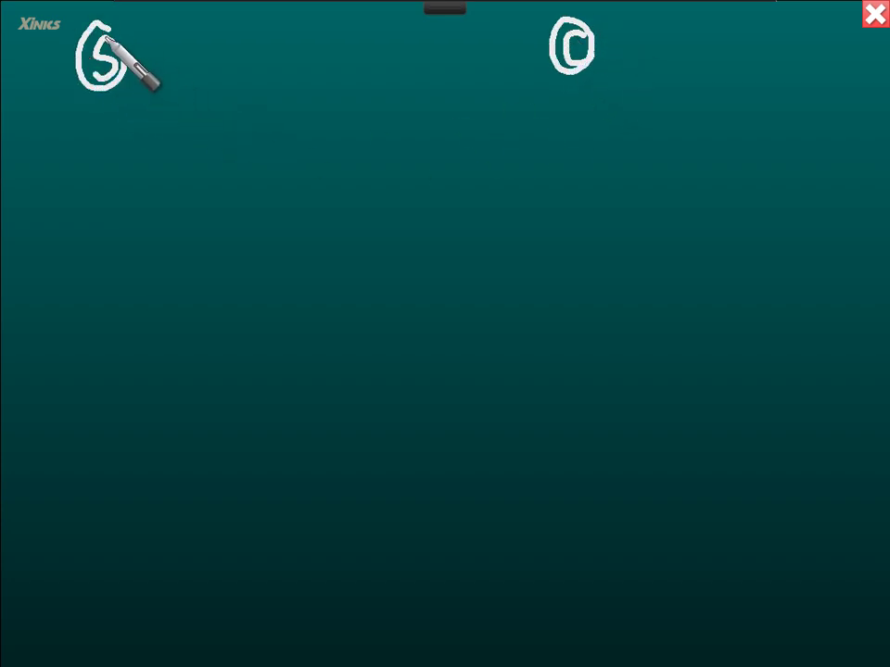
Draw two full-height vertical lines between S and C, and a horizontal line near the bottom of each outer column
mouse_move(306, 10)
mouse_down()
mouse_move(322, 348)
mouse_move(317, 641)
mouse_up()
drag(511, 9, 531, 647)
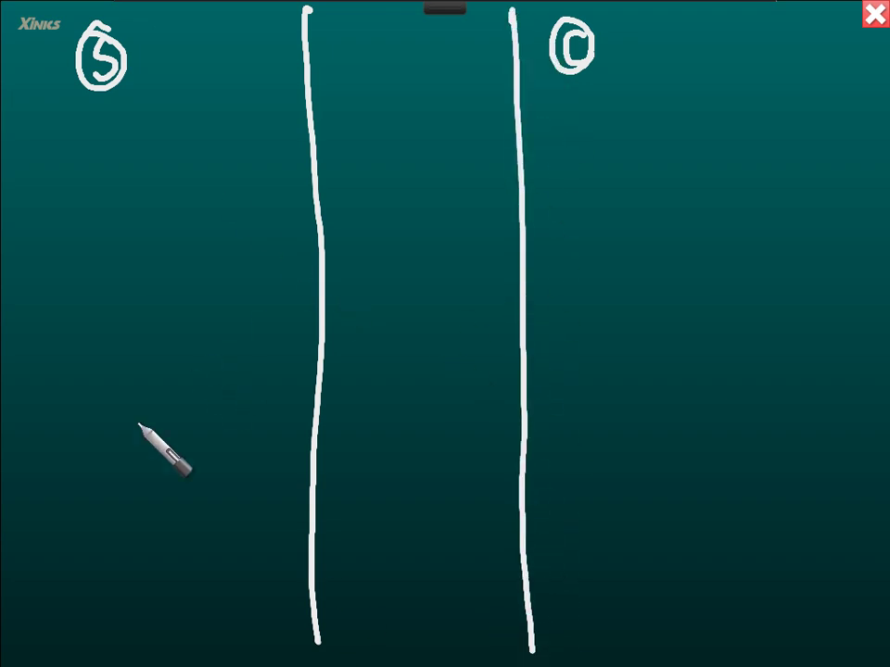
mouse_move(3, 550)
mouse_down()
mouse_move(131, 556)
mouse_move(309, 538)
mouse_up()
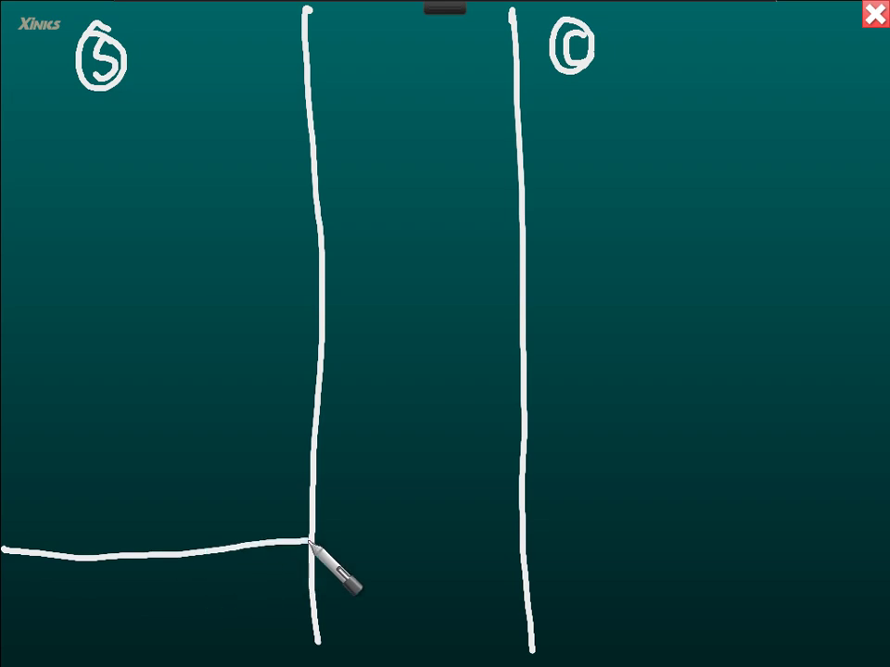
drag(497, 534, 877, 549)
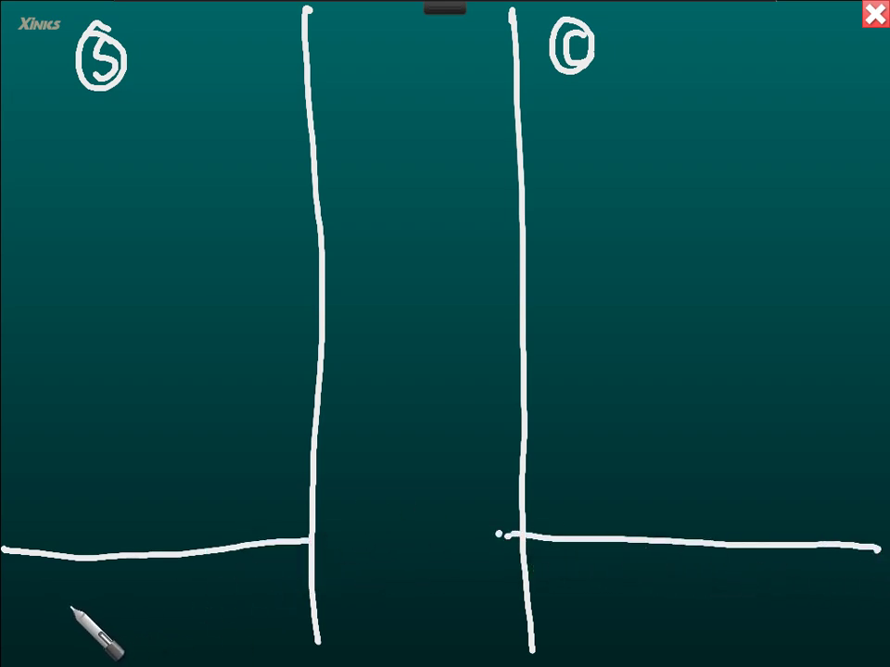
Write "HW." below the horizontal line in both the S and C columns
drag(70, 586, 71, 630)
drag(92, 589, 93, 630)
drag(72, 609, 153, 590)
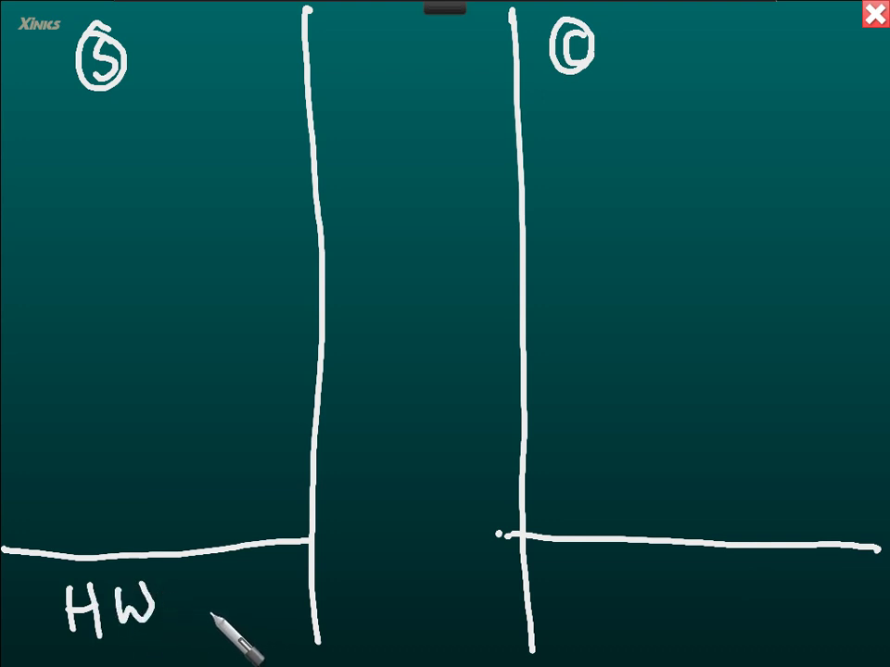
click(188, 613)
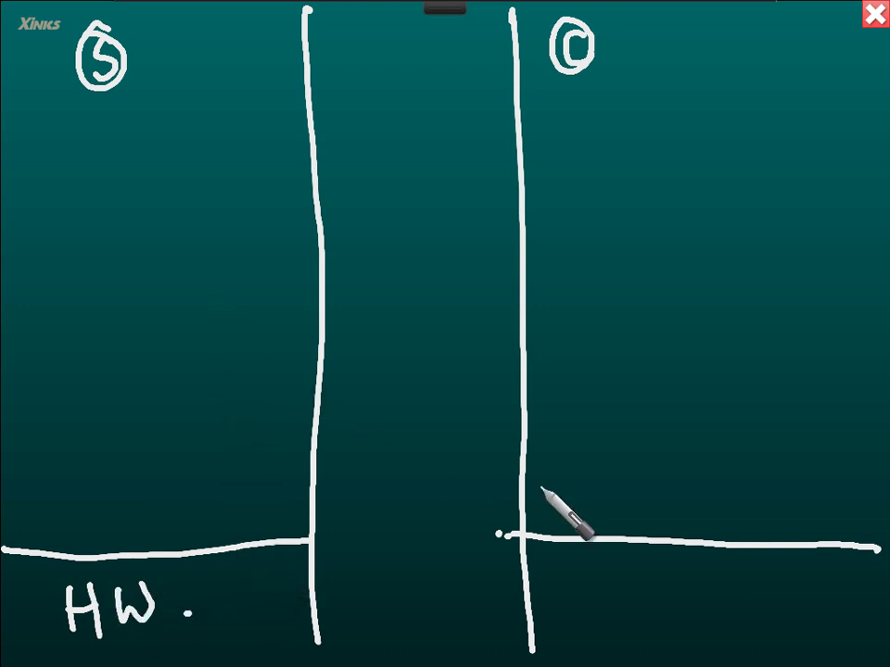
right_click(640, 570)
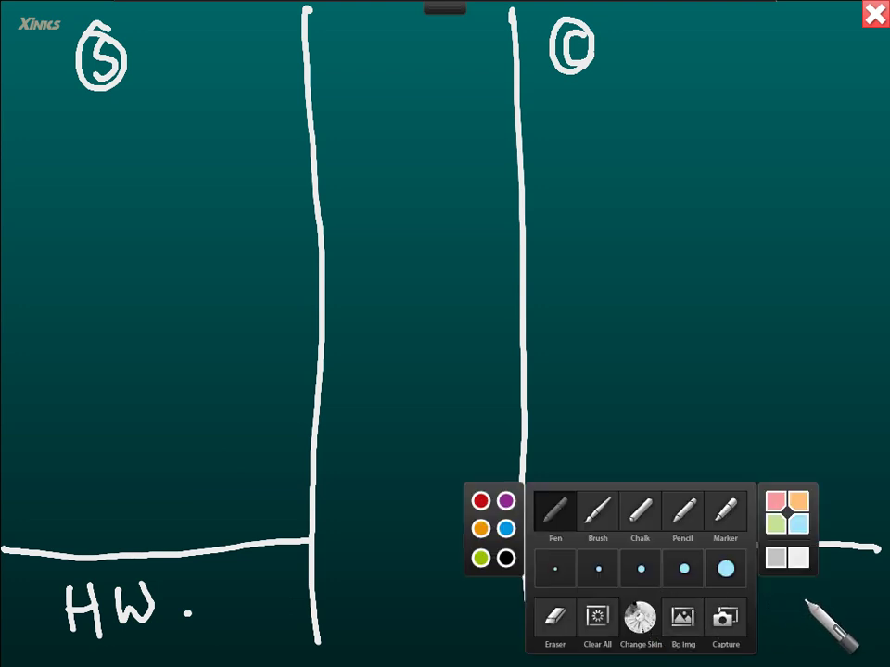
drag(644, 564, 646, 628)
mouse_move(645, 590)
mouse_down()
mouse_move(680, 585)
mouse_move(681, 627)
mouse_up()
mouse_move(693, 573)
mouse_down()
mouse_move(707, 613)
mouse_move(742, 579)
mouse_up()
click(764, 604)
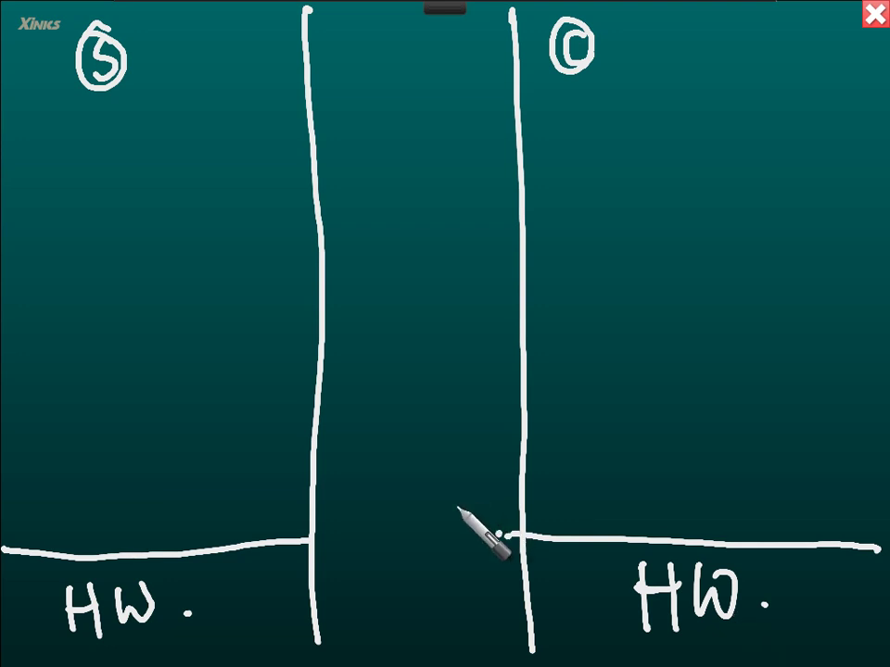
Write the heading "인터넷." over the middle column and an "ip" label beside each divider at the HW line
mouse_move(365, 47)
mouse_down()
mouse_move(358, 69)
mouse_move(384, 40)
mouse_move(419, 43)
mouse_move(455, 65)
mouse_move(452, 49)
mouse_move(473, 33)
mouse_move(486, 78)
mouse_up()
click(506, 74)
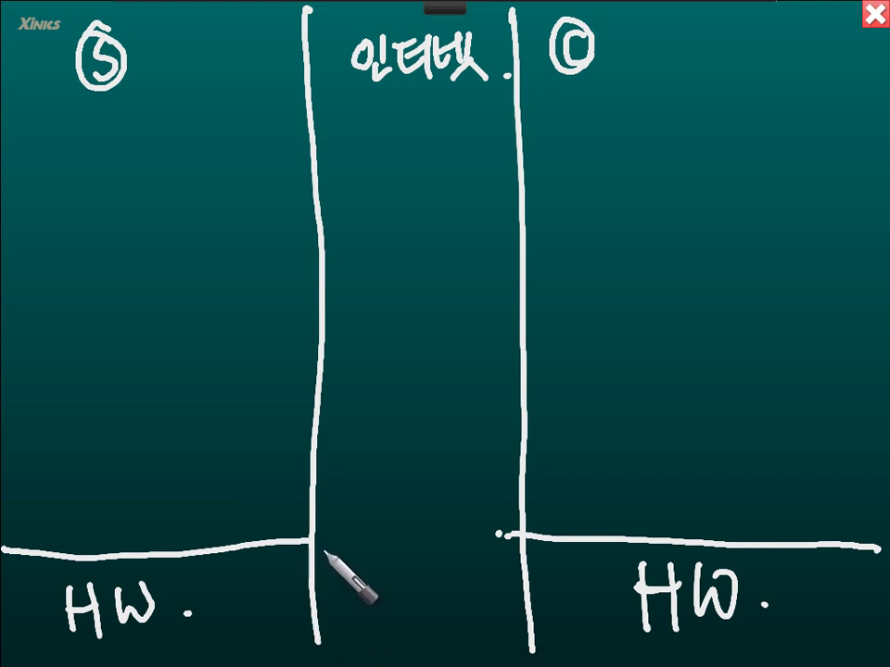
drag(324, 532, 336, 560)
click(339, 588)
mouse_move(467, 517)
mouse_down()
mouse_move(478, 515)
mouse_move(473, 551)
mouse_move(485, 554)
mouse_up()
click(494, 547)
drag(500, 542, 512, 542)
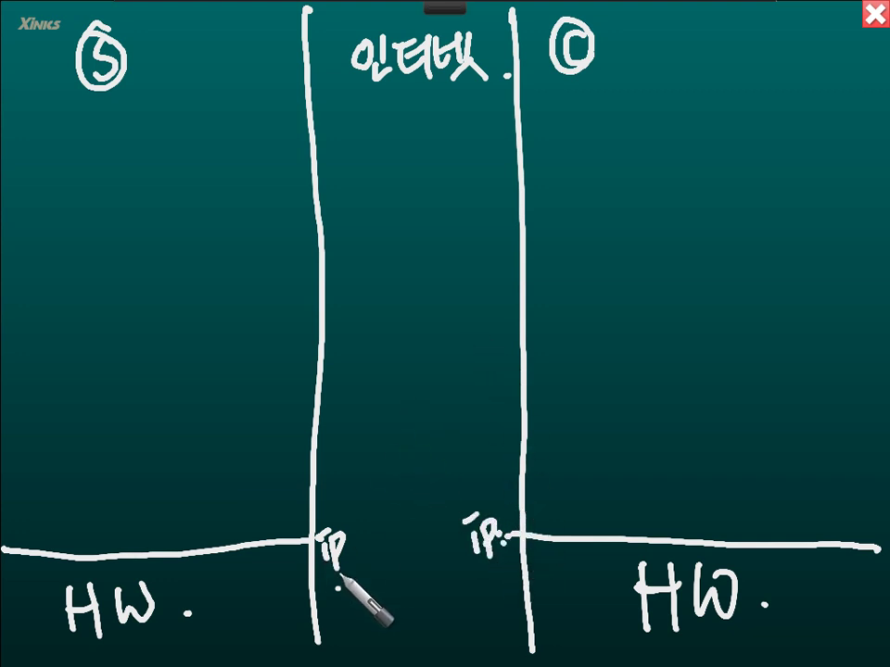
Link a small box in each HW area with a line across the middle, and add a layer labelled "OS" above HW on both sides
mouse_move(308, 584)
mouse_down()
mouse_move(261, 585)
mouse_move(309, 618)
mouse_up()
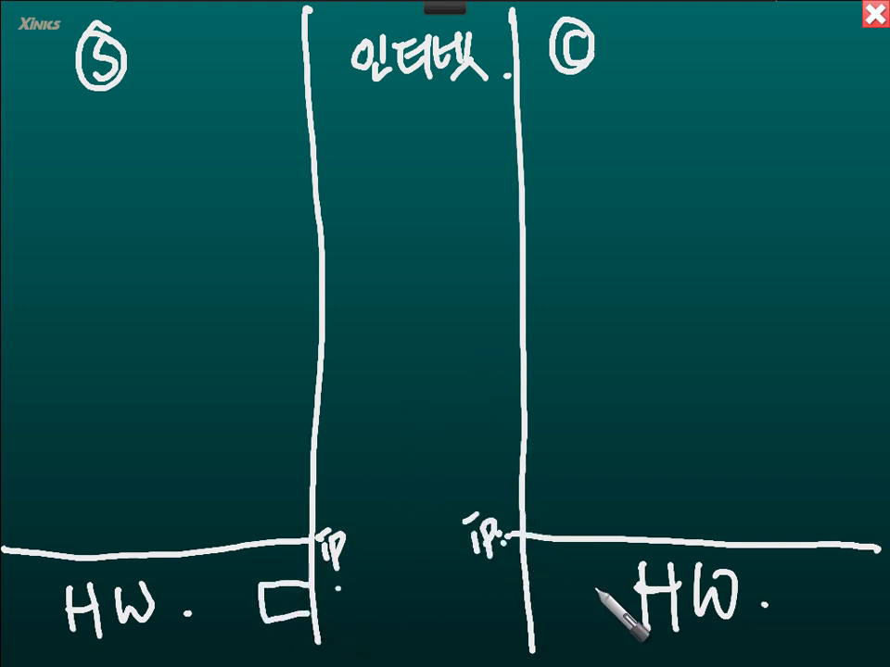
mouse_move(531, 582)
mouse_down()
mouse_move(574, 615)
mouse_move(428, 603)
mouse_move(318, 609)
mouse_up()
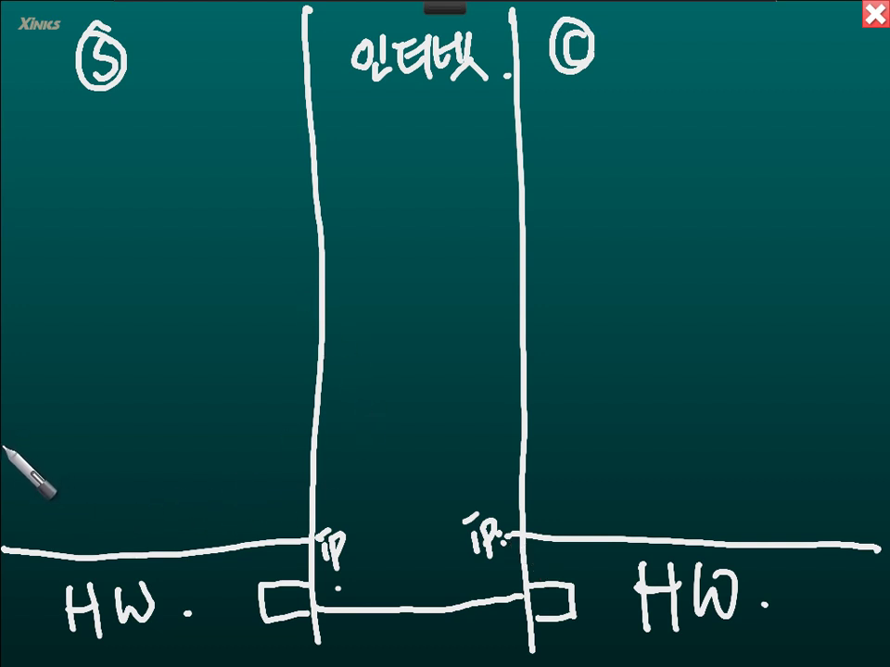
drag(5, 448, 311, 453)
drag(527, 433, 878, 454)
mouse_move(672, 478)
mouse_down()
mouse_move(713, 480)
mouse_move(687, 509)
mouse_up()
drag(110, 482, 109, 484)
drag(165, 483, 137, 524)
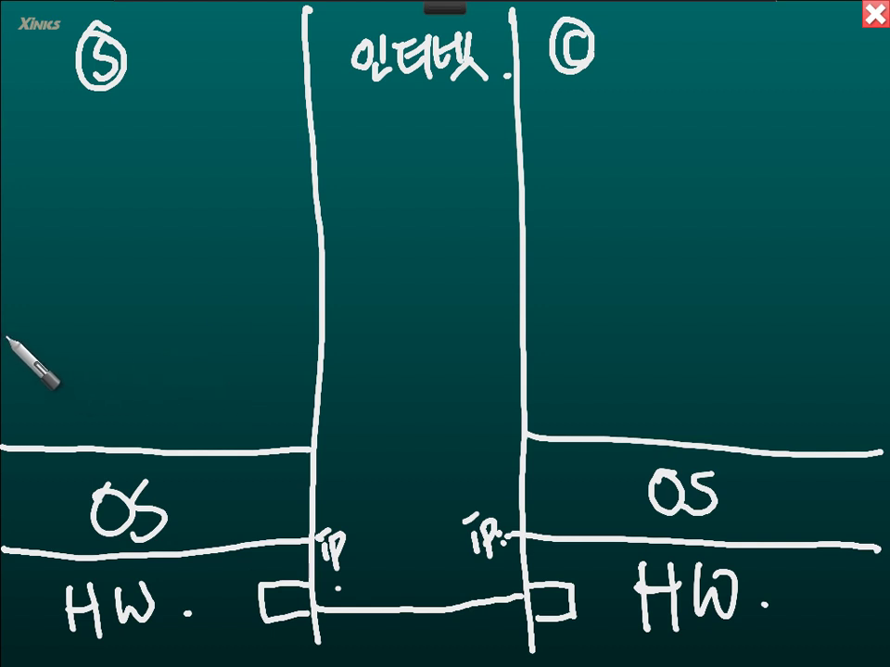
Add another layer above each OS layer, labelled "Apach" in the S column and "WClient" in the C column
drag(3, 340, 326, 341)
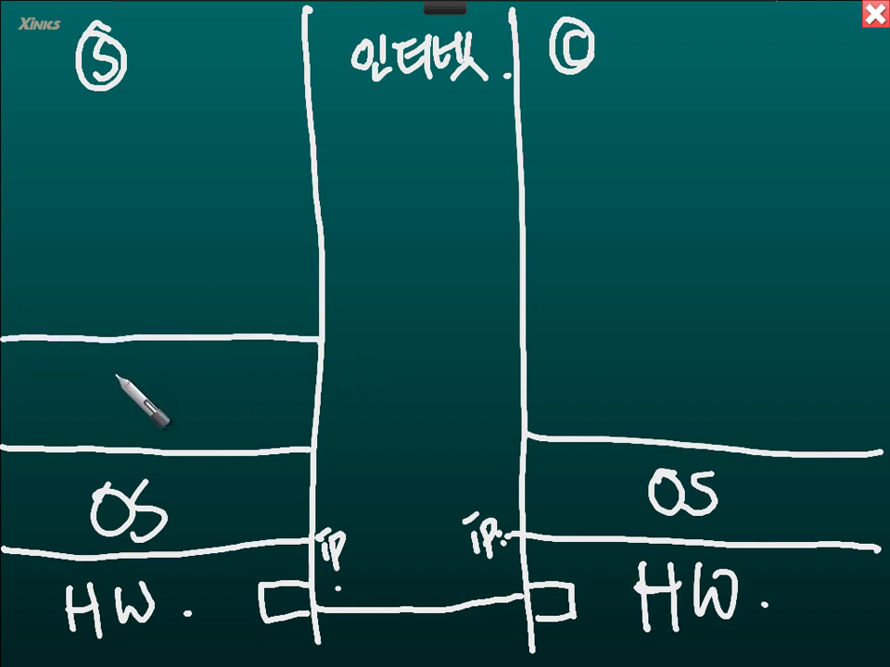
mouse_move(59, 422)
mouse_down()
mouse_move(70, 370)
mouse_move(104, 389)
mouse_move(113, 414)
mouse_move(155, 411)
mouse_move(166, 368)
mouse_move(196, 424)
mouse_up()
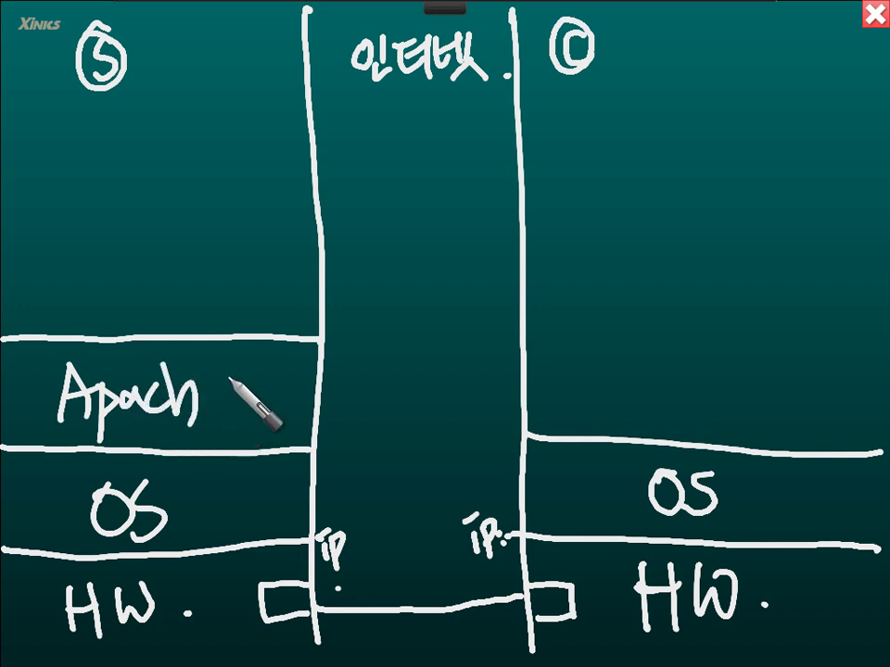
drag(543, 331, 885, 355)
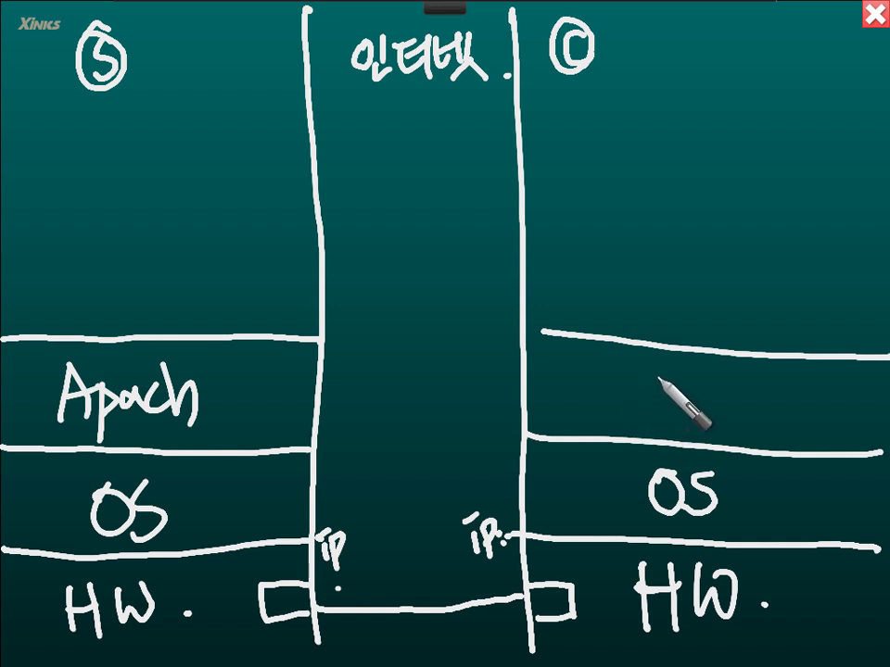
mouse_move(636, 384)
mouse_down()
mouse_move(643, 419)
mouse_move(655, 417)
mouse_move(680, 381)
mouse_move(709, 422)
mouse_move(747, 413)
mouse_move(761, 428)
mouse_move(760, 405)
mouse_move(776, 428)
mouse_up()
click(718, 400)
drag(785, 388, 783, 443)
drag(765, 393, 806, 389)
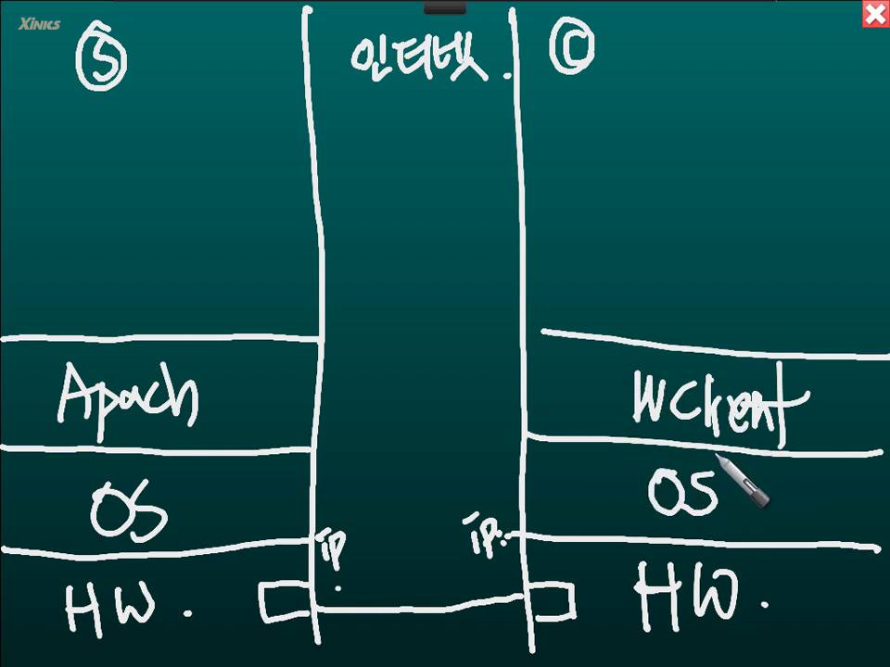
Sketch an address bar above WClient with a triangle button and a line ending in "/index", and circle the S-side ip
mouse_move(523, 281)
mouse_down()
mouse_move(864, 311)
mouse_move(830, 353)
mouse_move(858, 333)
mouse_up()
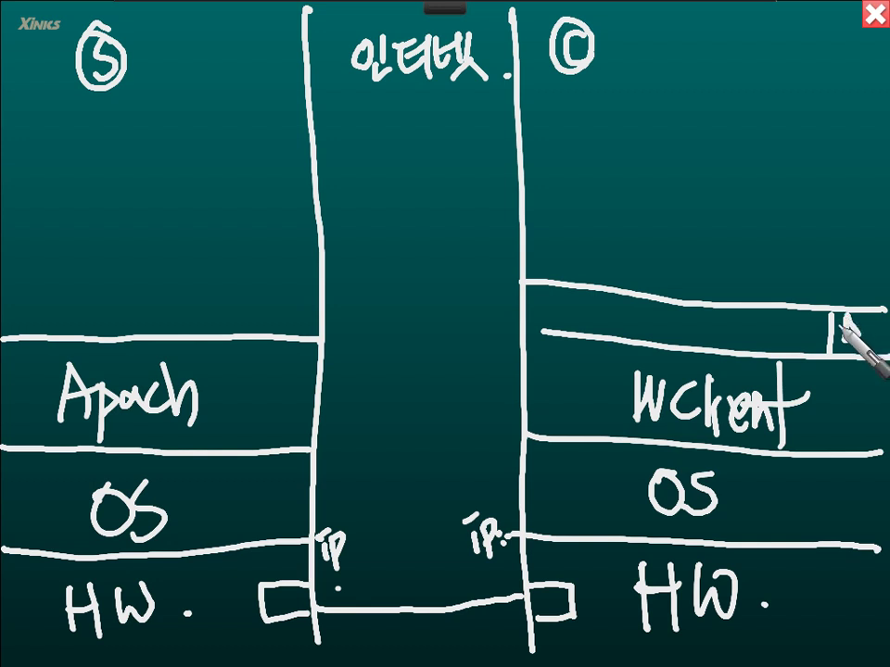
drag(542, 332, 526, 331)
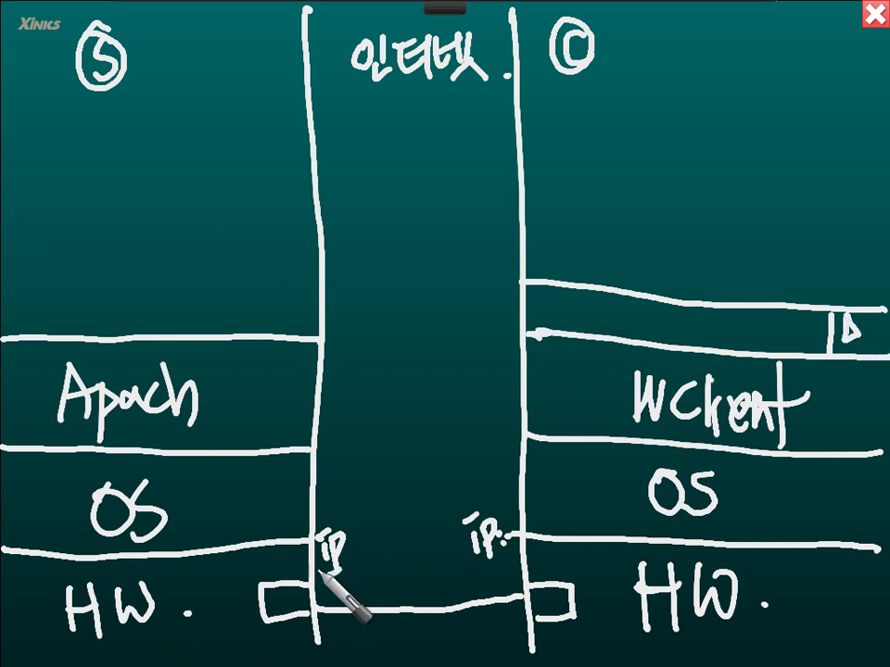
drag(347, 528, 354, 558)
mouse_move(553, 320)
mouse_down()
mouse_move(667, 342)
mouse_move(788, 339)
mouse_up()
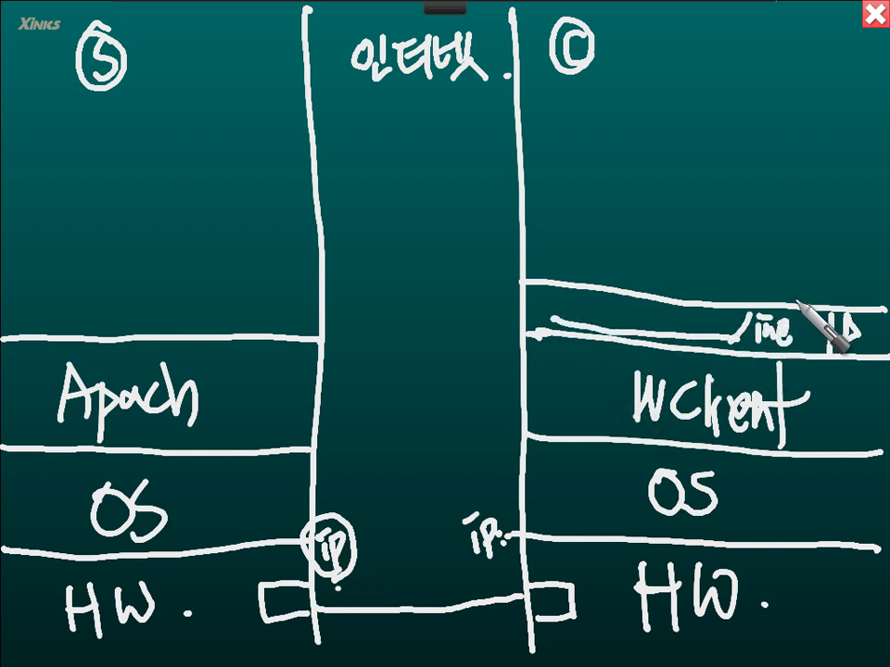
mouse_move(793, 295)
mouse_down()
mouse_move(793, 341)
mouse_move(830, 328)
mouse_move(837, 338)
mouse_up()
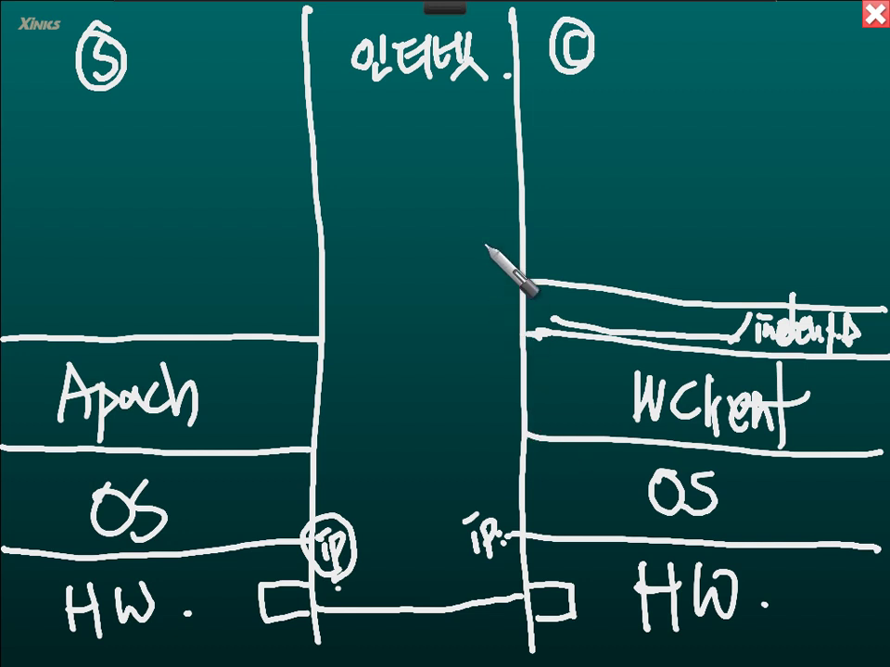
Draw the request path from WClient down through OS and HW, across to the S side and up to Apach, writing "80" beside the S-side ip
click(585, 396)
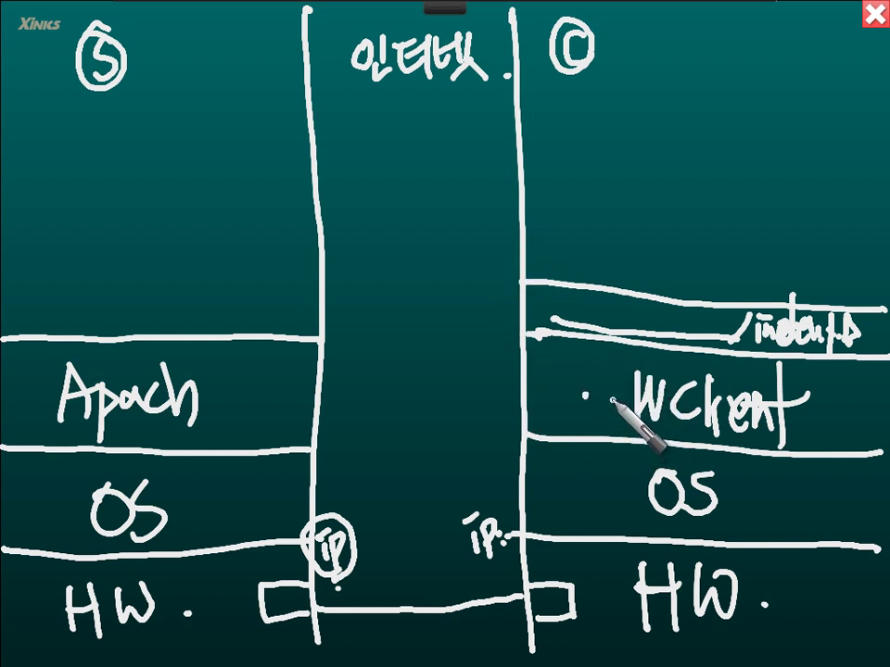
drag(611, 400, 612, 480)
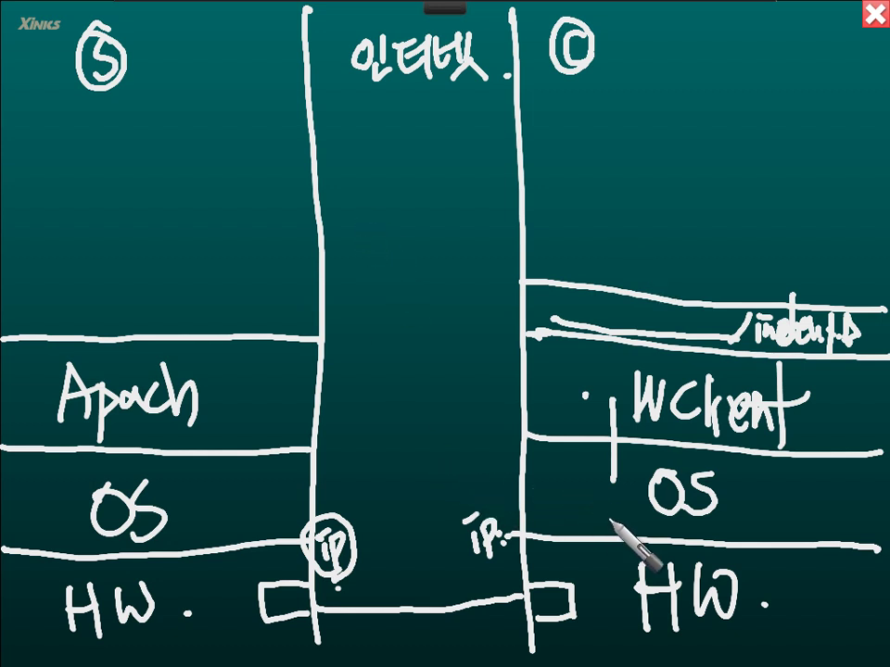
mouse_move(610, 498)
mouse_down()
mouse_move(612, 592)
mouse_move(547, 598)
mouse_up()
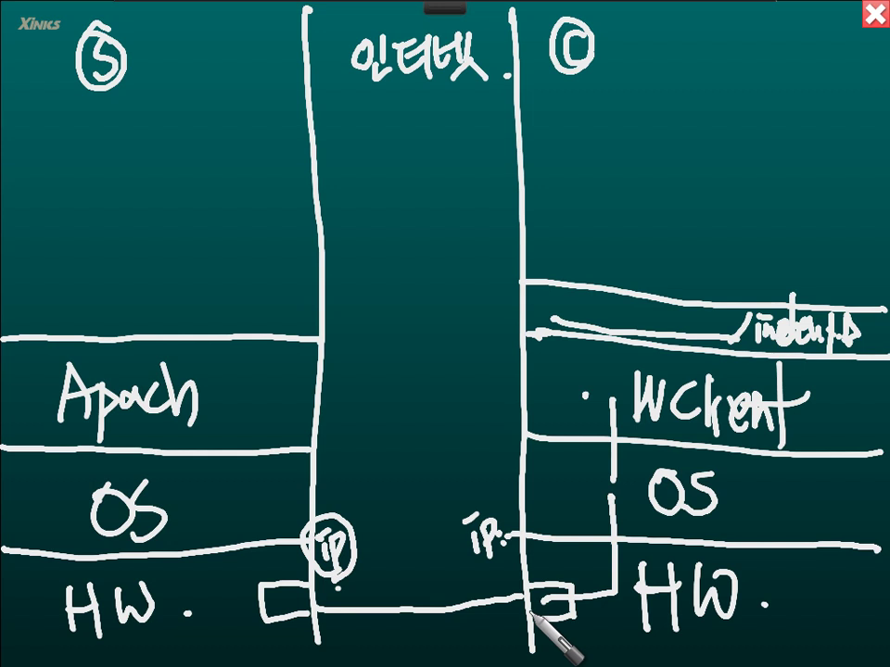
mouse_move(533, 612)
mouse_down()
mouse_move(463, 622)
mouse_move(313, 613)
mouse_up()
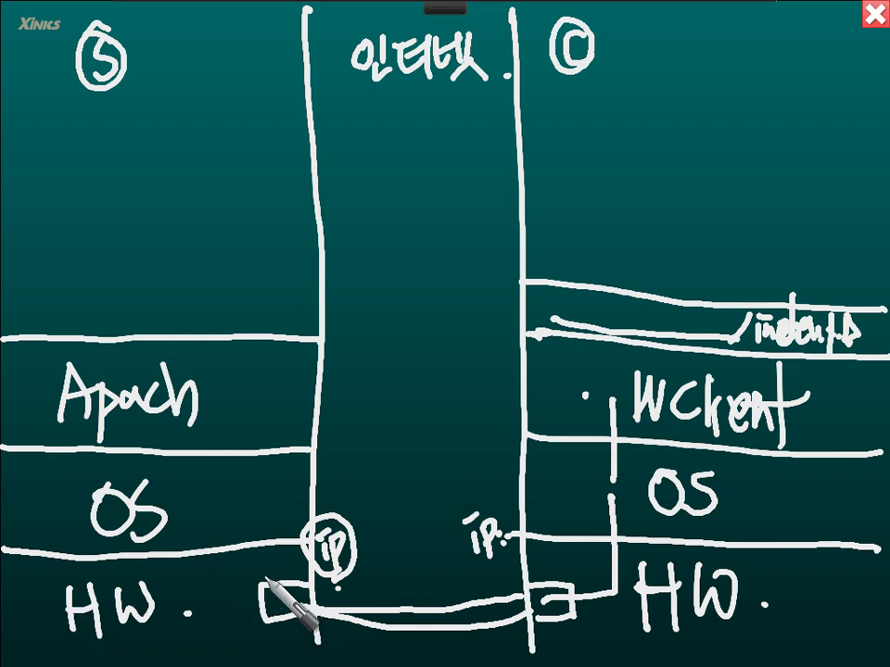
drag(258, 582, 251, 530)
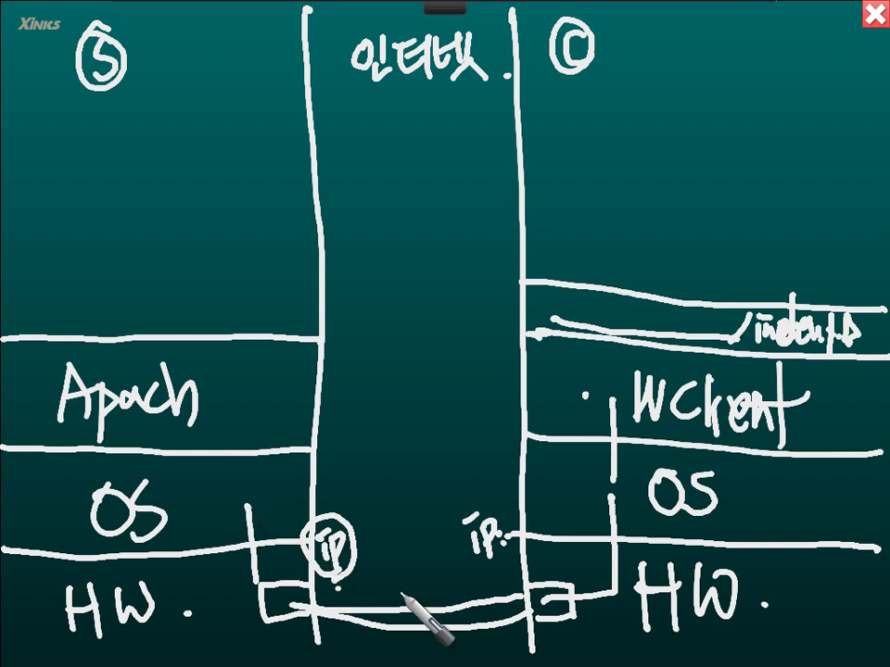
mouse_move(363, 554)
mouse_down()
mouse_move(375, 597)
mouse_move(397, 575)
mouse_up()
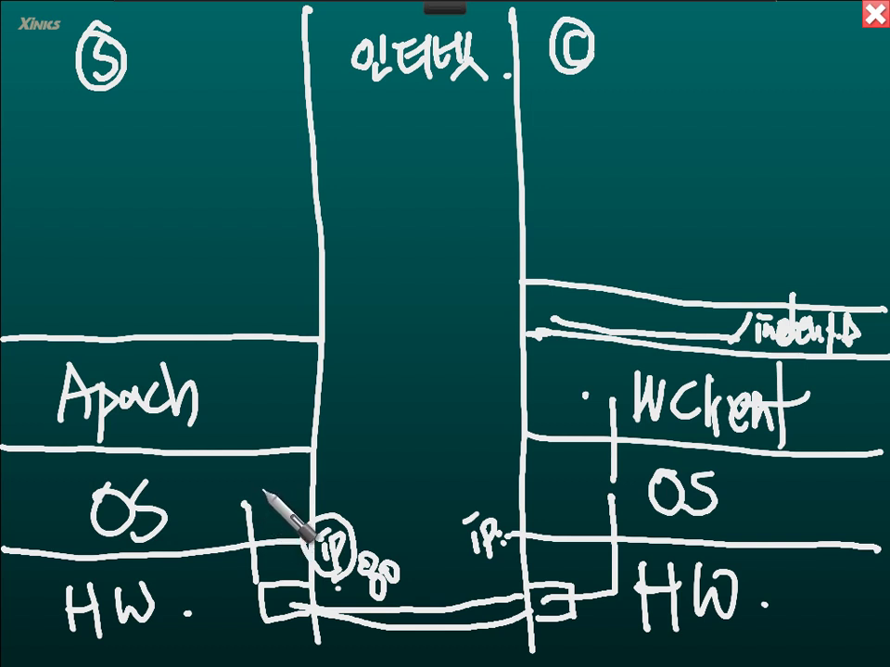
drag(246, 491, 245, 408)
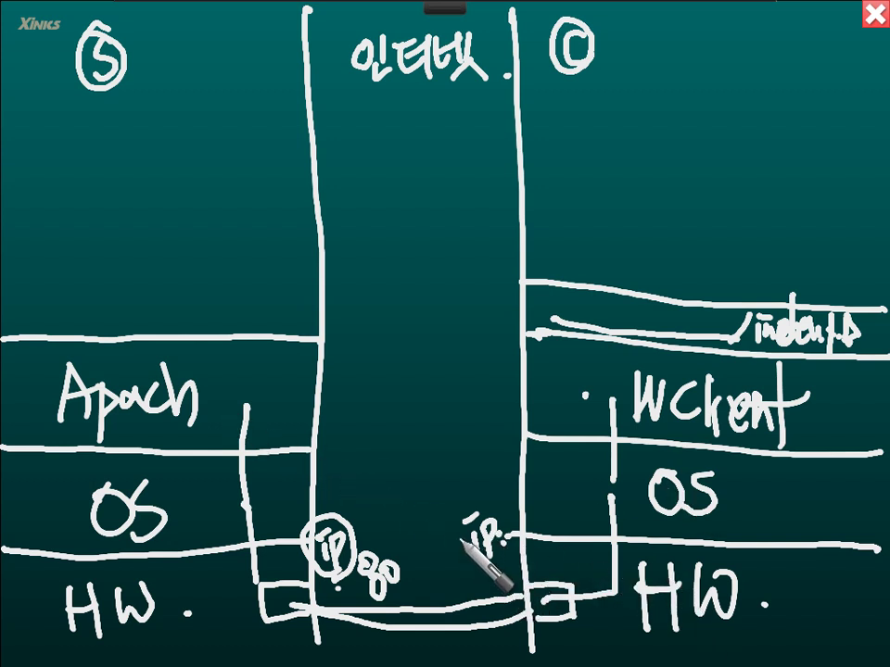
Circle the C-side ip and draw the return path from Apach down through HW and across, ending in an arrowhead beside WClient
mouse_move(506, 542)
mouse_down()
mouse_move(504, 552)
mouse_move(500, 513)
mouse_move(508, 559)
mouse_up()
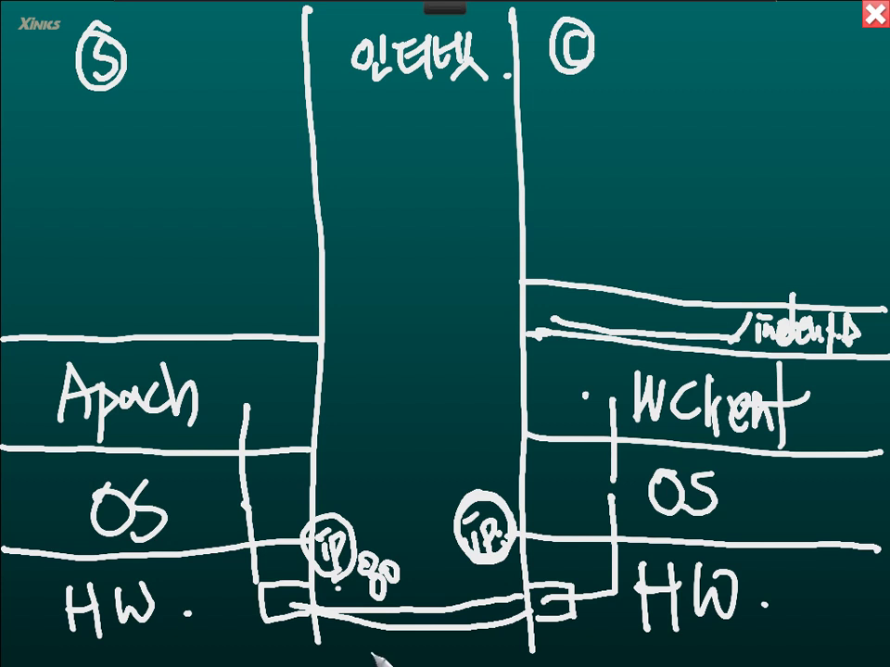
mouse_move(222, 421)
mouse_down()
mouse_move(261, 649)
mouse_move(578, 624)
mouse_move(556, 383)
mouse_move(540, 408)
mouse_up()
drag(556, 378, 588, 395)
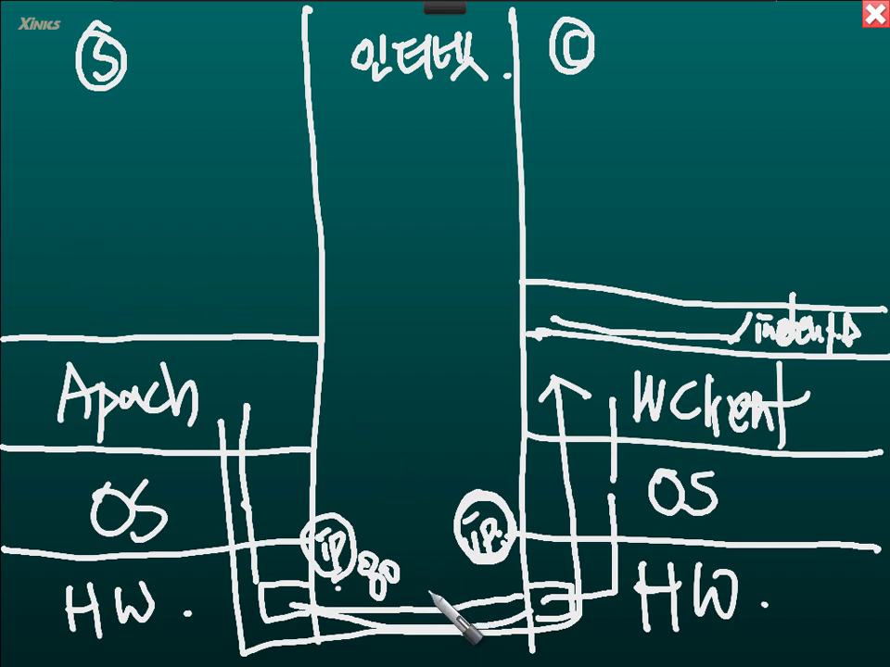
Thicken the line between the two HW boxes and write "HTTP." above it, with a line under the word and a stroke leading to the link
drag(428, 589, 403, 480)
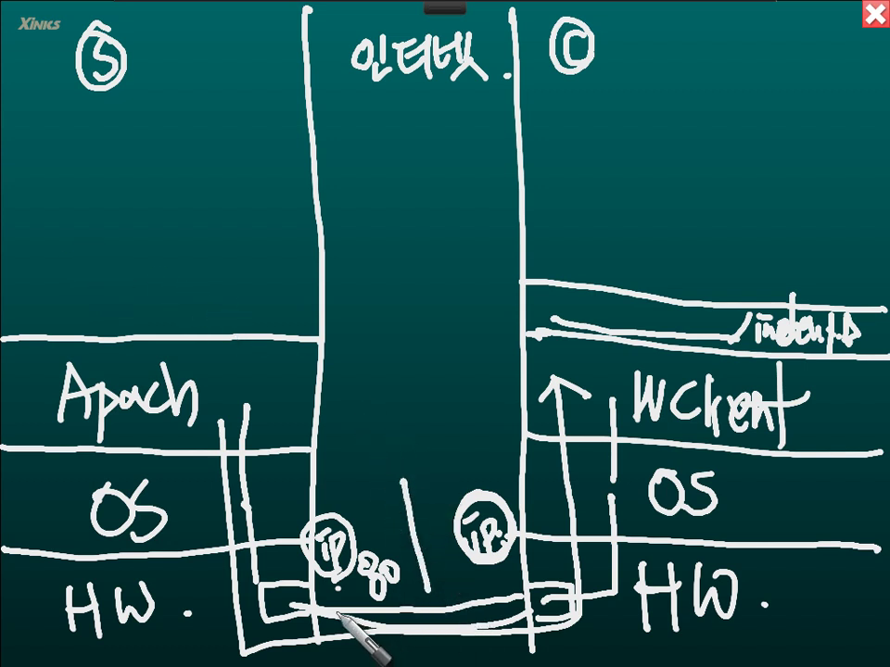
drag(339, 614, 532, 619)
mouse_move(345, 397)
mouse_down()
mouse_move(344, 443)
mouse_move(355, 424)
mouse_move(363, 443)
mouse_move(397, 396)
mouse_up()
mouse_move(381, 399)
mouse_down()
mouse_move(382, 444)
mouse_move(421, 397)
mouse_up()
mouse_move(407, 399)
mouse_down()
mouse_move(408, 446)
mouse_move(427, 447)
mouse_up()
drag(424, 400, 428, 422)
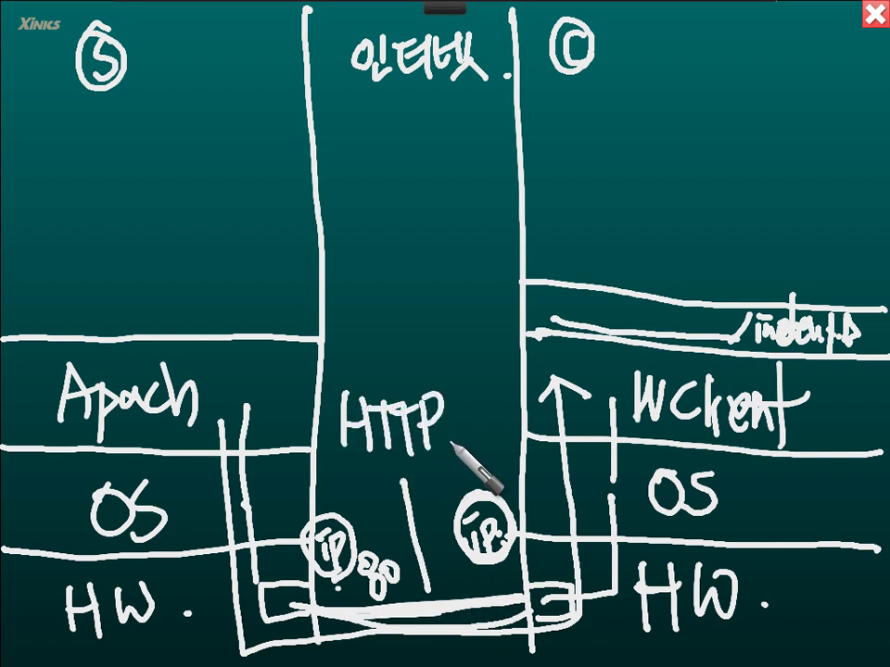
click(452, 443)
drag(332, 472, 494, 461)
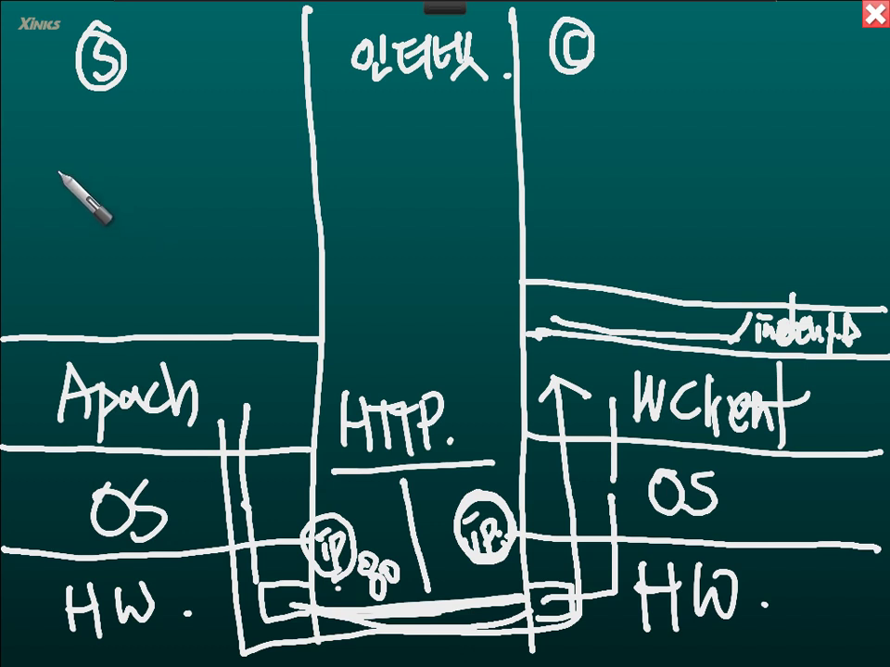
mouse_move(59, 155)
mouse_down()
mouse_move(61, 211)
mouse_move(91, 210)
mouse_up()
drag(104, 157, 104, 199)
mouse_move(93, 178)
mouse_down()
mouse_move(137, 159)
mouse_move(143, 175)
mouse_move(184, 176)
mouse_move(232, 208)
mouse_move(243, 183)
mouse_move(649, 164)
mouse_up()
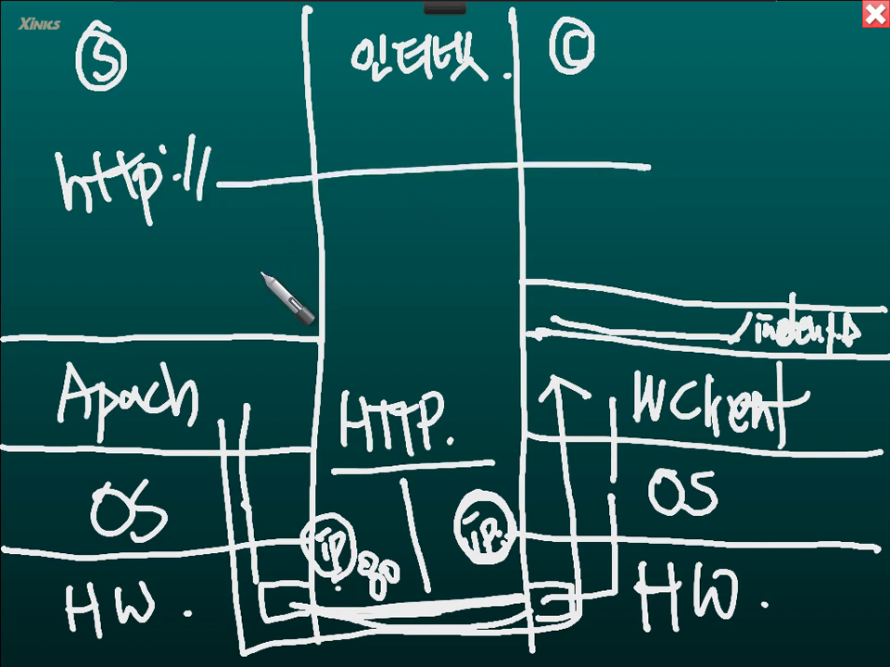
mouse_move(221, 214)
mouse_down()
mouse_move(681, 198)
mouse_move(661, 87)
mouse_move(314, 93)
mouse_move(219, 98)
mouse_move(225, 215)
mouse_move(32, 222)
mouse_move(122, 86)
mouse_move(213, 131)
mouse_move(204, 217)
mouse_up()
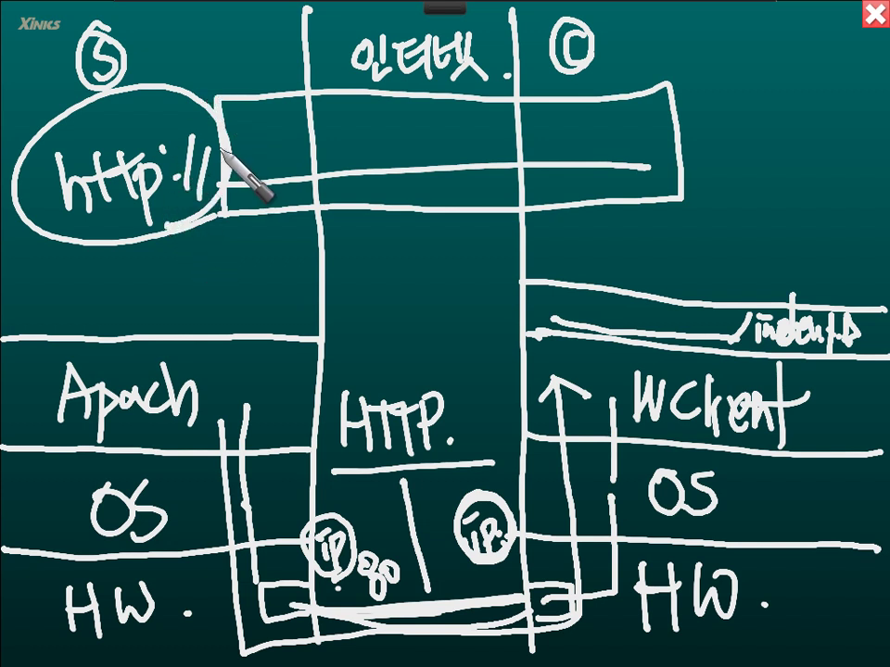
drag(182, 64, 86, 296)
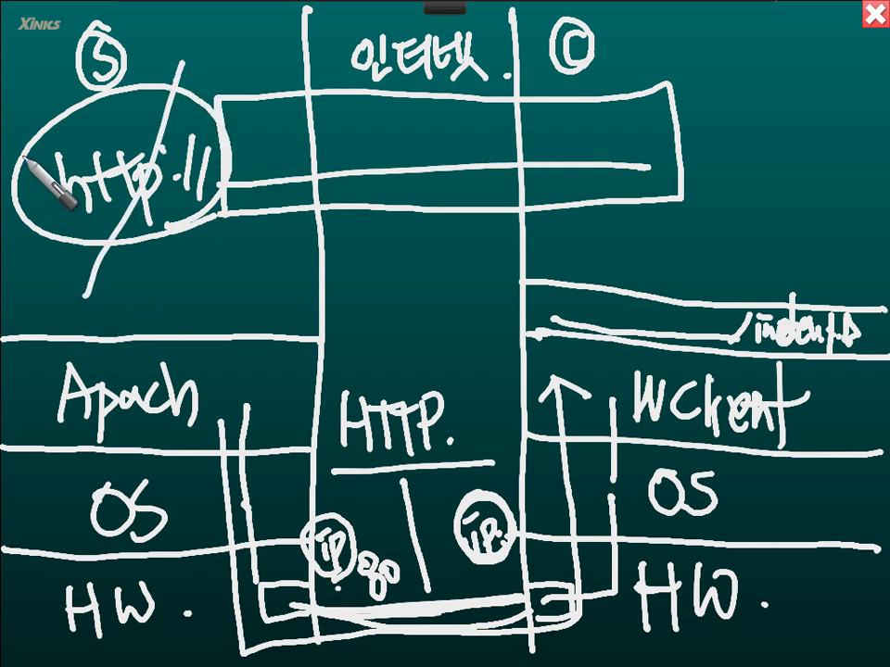
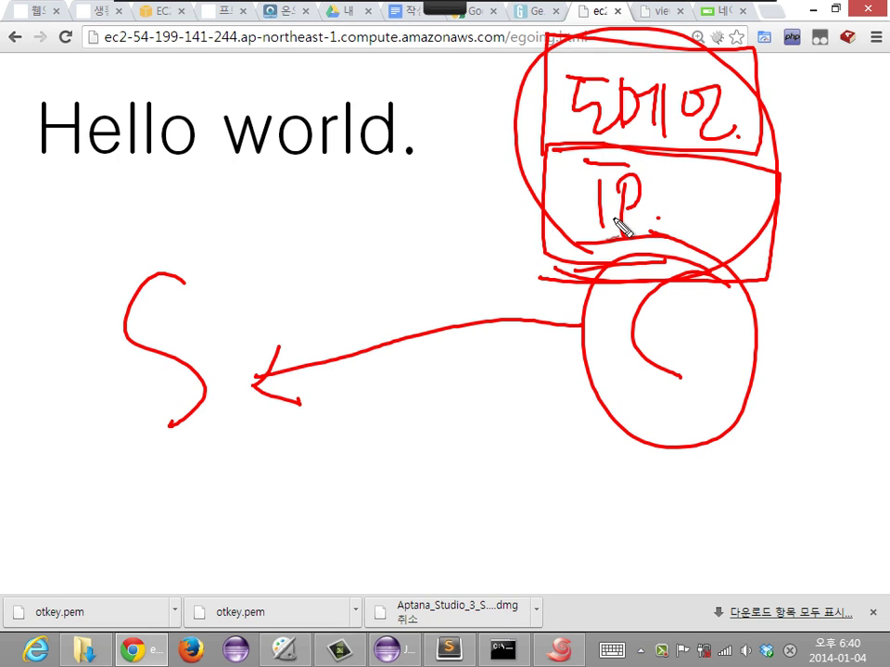
Write "DNS" in red over the Hello world page beside the domain and IP boxes, circling and underlining it
drag(395, 77, 407, 87)
drag(338, 61, 335, 195)
drag(338, 82, 335, 192)
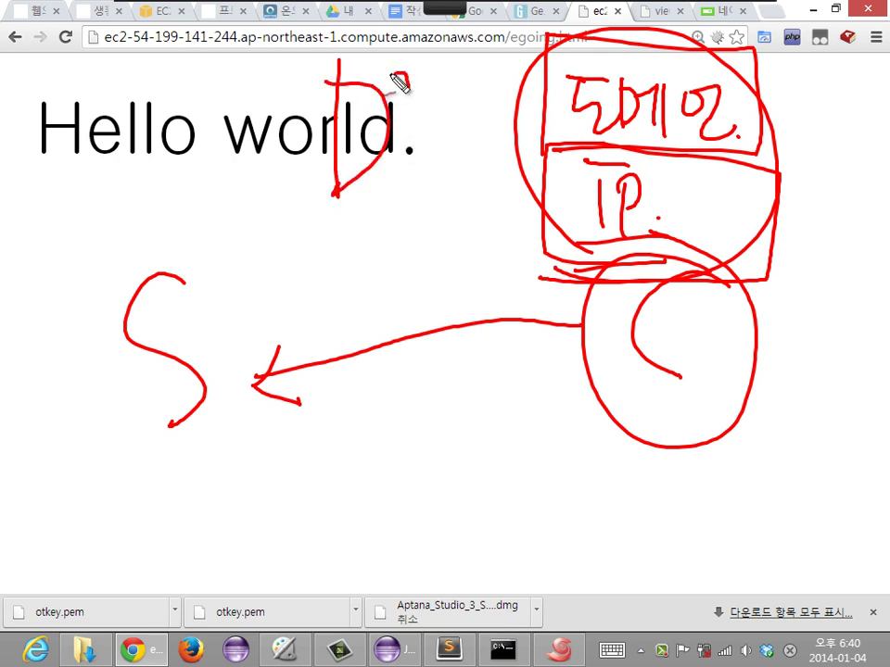
drag(396, 79, 396, 190)
mouse_move(443, 93)
mouse_down()
mouse_move(480, 139)
mouse_move(434, 186)
mouse_up()
mouse_move(341, 72)
mouse_down()
mouse_move(417, 205)
mouse_move(445, 220)
mouse_move(443, 209)
mouse_up()
drag(498, 202, 509, 197)
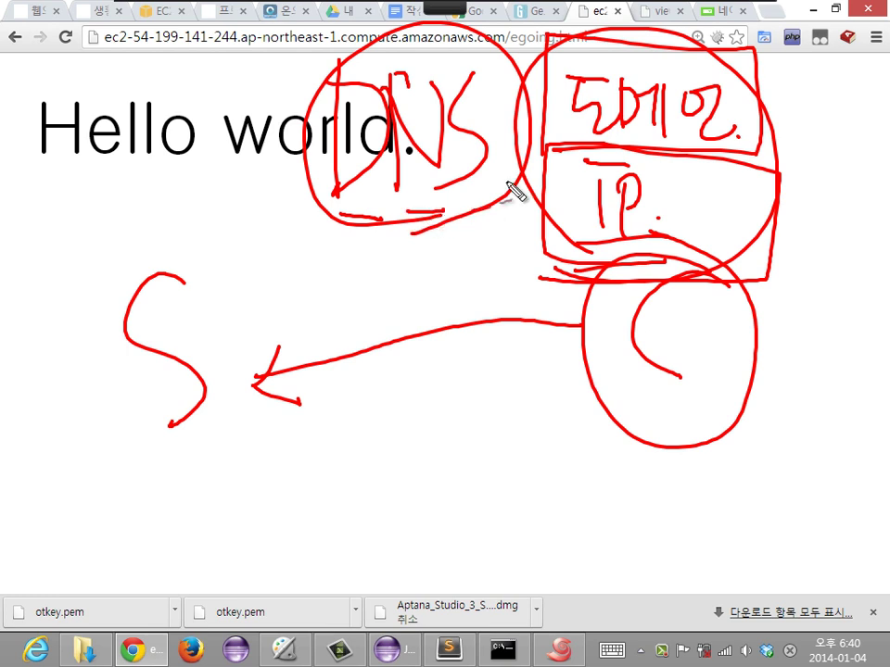
Circle the S, draw a line from C up to DNS, and add an arrow from DNS back to C
mouse_move(162, 237)
mouse_down()
mouse_move(252, 370)
mouse_move(141, 273)
mouse_up()
click(607, 378)
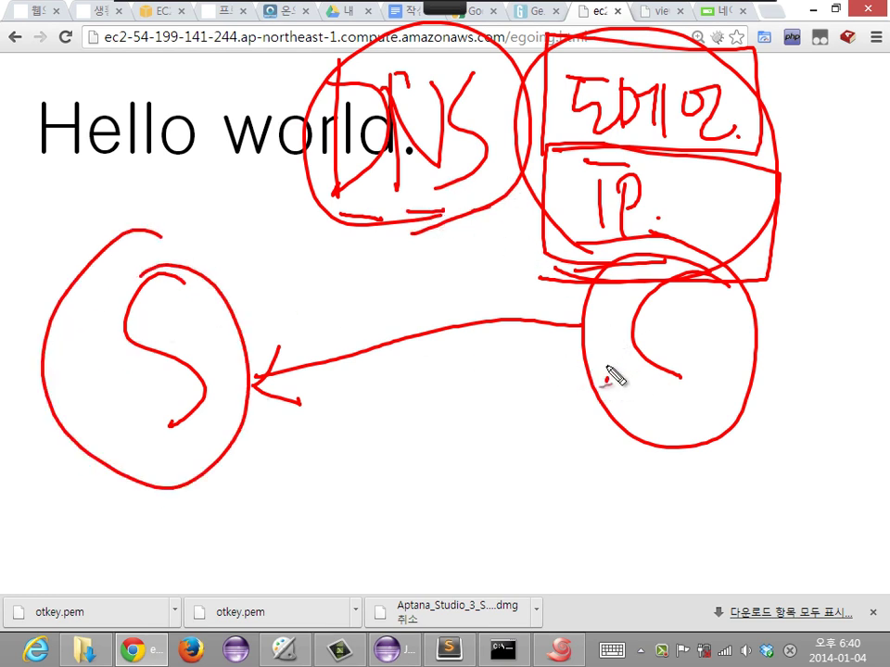
click(396, 249)
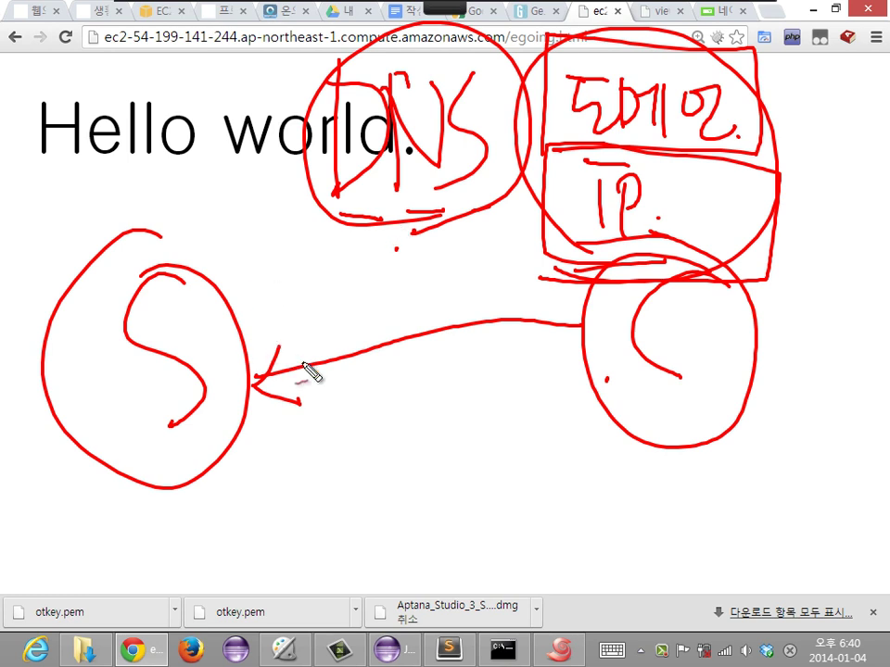
drag(553, 306, 452, 178)
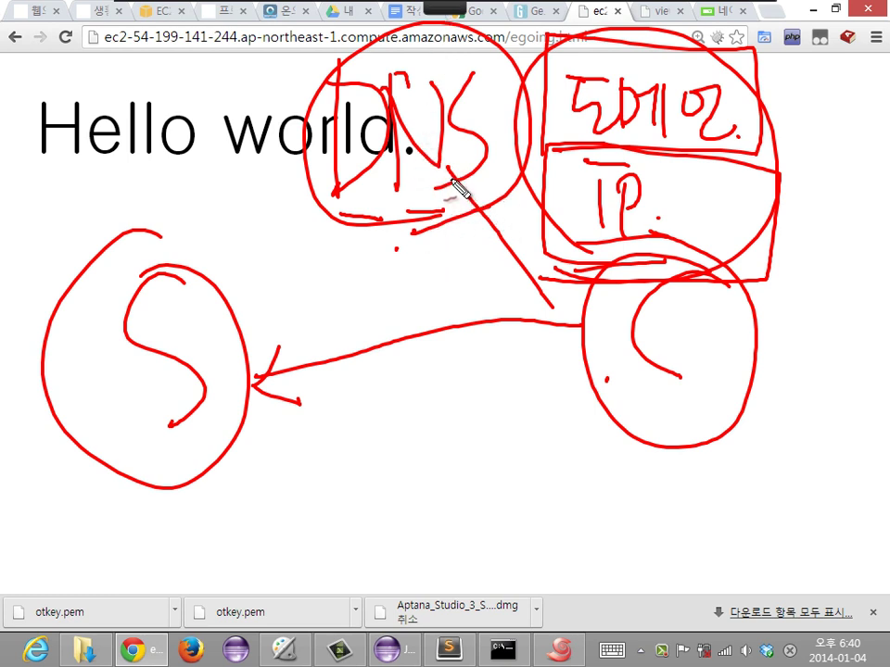
mouse_move(411, 200)
mouse_down()
mouse_move(445, 256)
mouse_move(580, 368)
mouse_move(542, 393)
mouse_up()
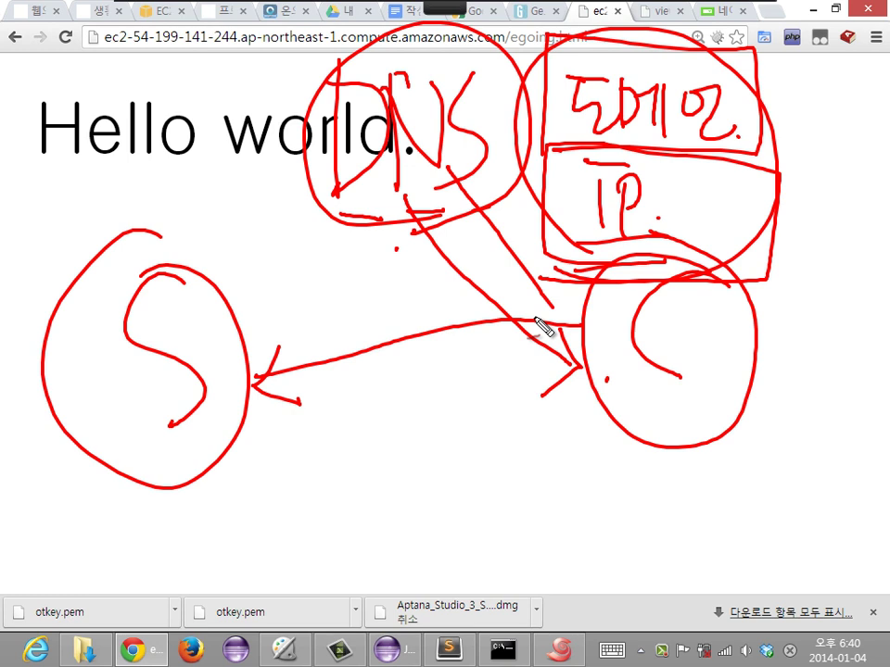
Circle DNS once more and draw a second arrow from C to S
drag(566, 156, 606, 163)
mouse_move(506, 159)
mouse_down()
mouse_move(453, 198)
mouse_move(505, 70)
mouse_up()
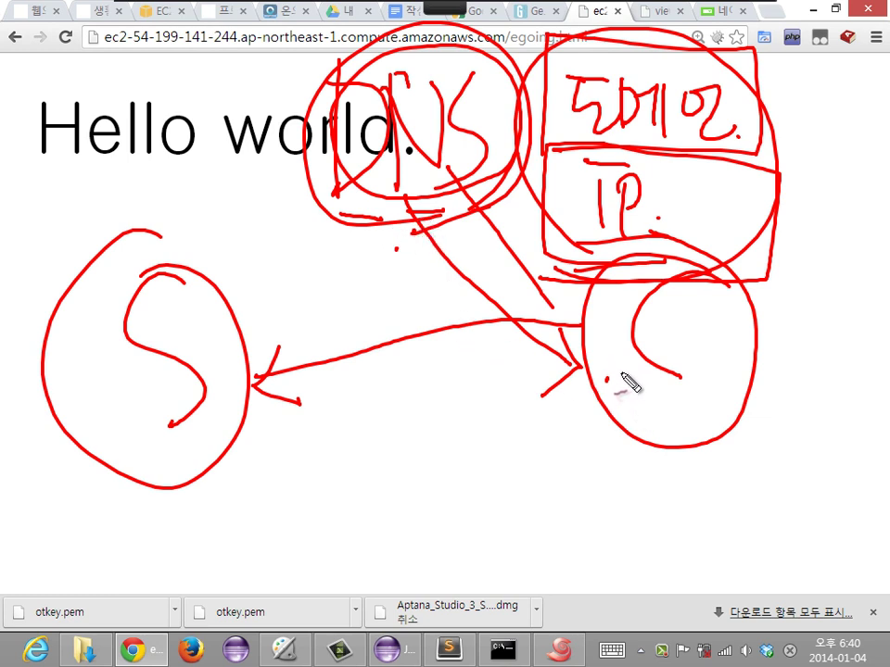
mouse_move(600, 361)
mouse_down()
mouse_move(255, 405)
mouse_move(280, 442)
mouse_up()
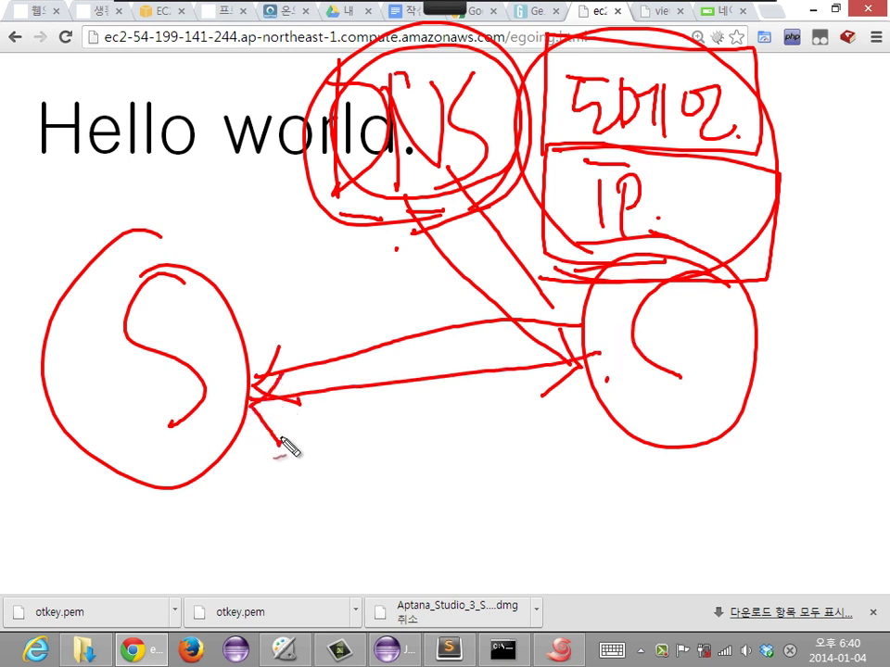
Emphasize DNS and C with additional circles and add more underlines beneath DNS
mouse_move(482, 213)
mouse_down()
mouse_move(349, 72)
mouse_move(540, 144)
mouse_move(487, 205)
mouse_up()
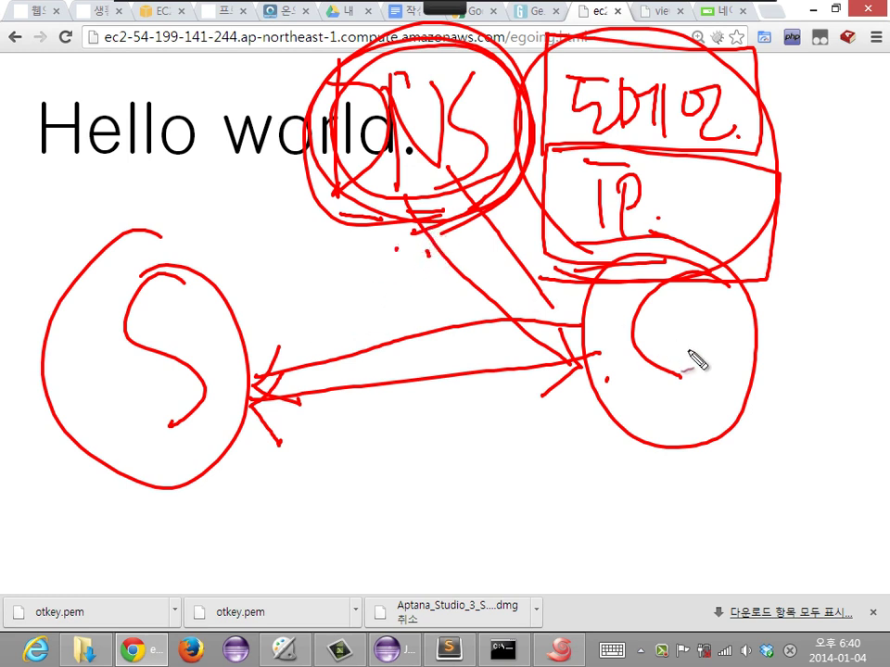
mouse_move(628, 270)
mouse_down()
mouse_move(709, 470)
mouse_move(654, 252)
mouse_up()
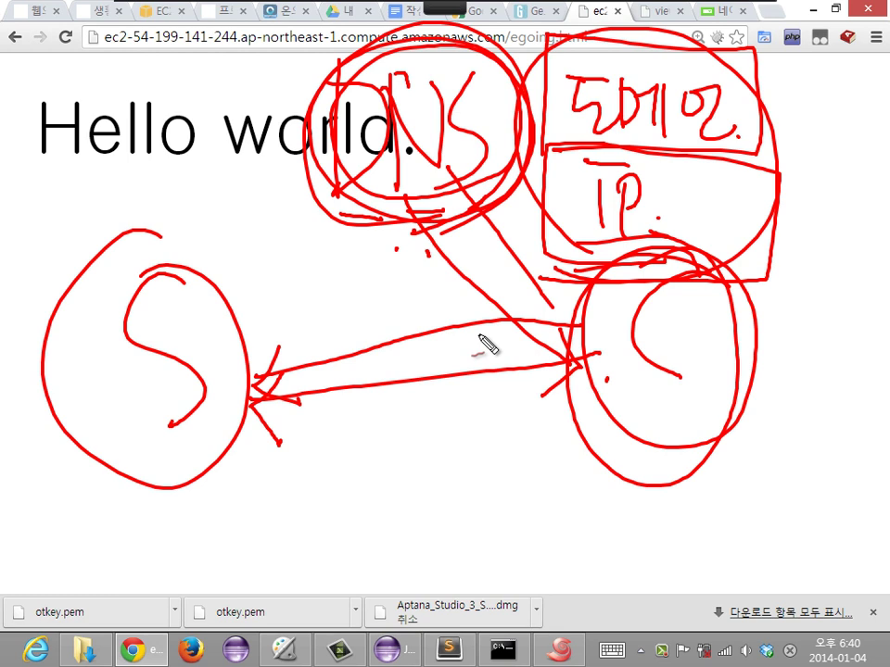
mouse_move(383, 234)
mouse_down()
mouse_move(398, 257)
mouse_move(480, 222)
mouse_up()
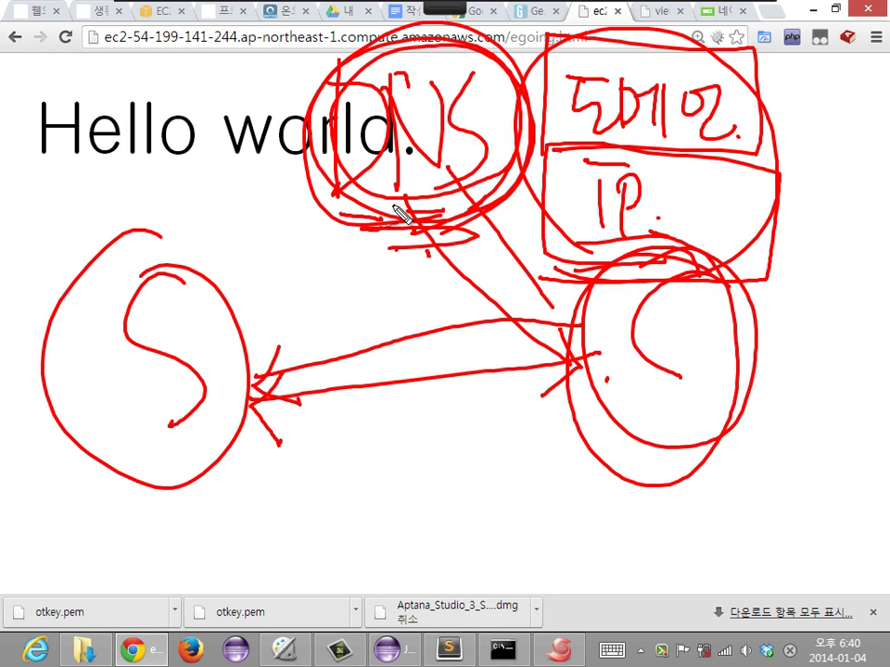
mouse_move(433, 238)
mouse_down()
mouse_move(332, 35)
mouse_move(389, 148)
mouse_up()
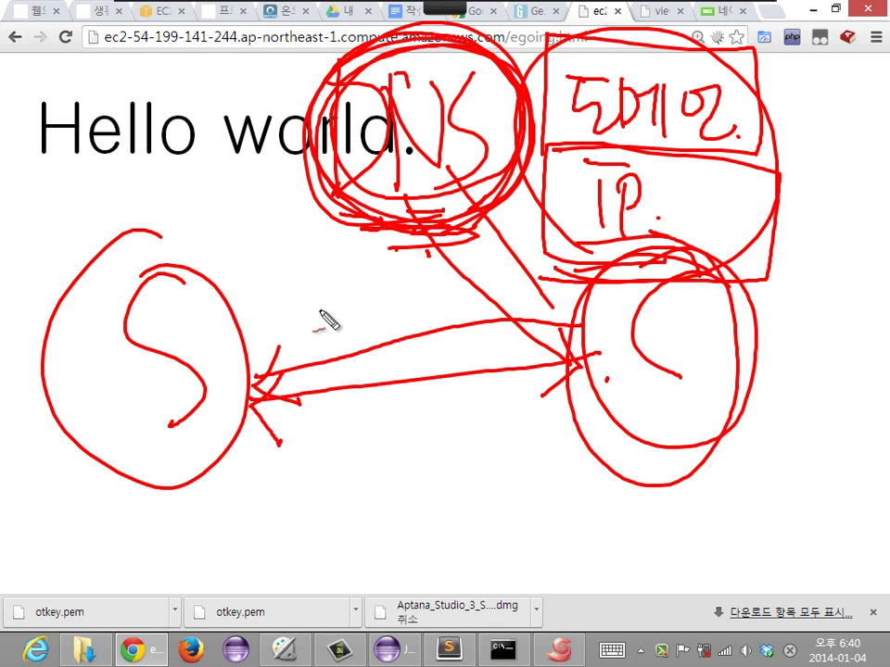
Write "IP" with an underline below the S–C arrows, and retrace the circles around DNS and C
mouse_move(291, 483)
mouse_down()
mouse_move(341, 478)
mouse_move(315, 554)
mouse_up()
drag(335, 505, 327, 551)
drag(257, 573, 449, 549)
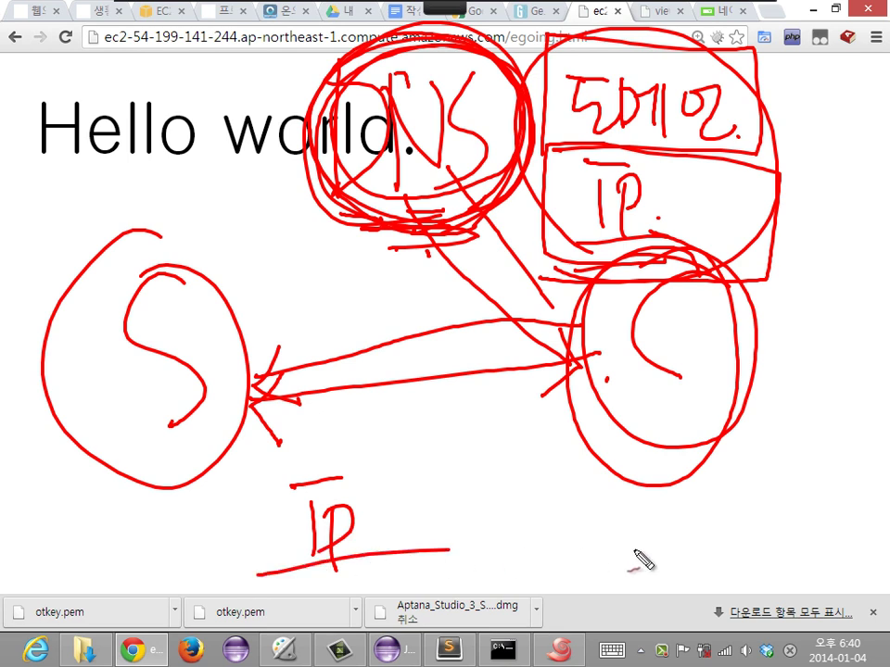
drag(668, 443, 670, 454)
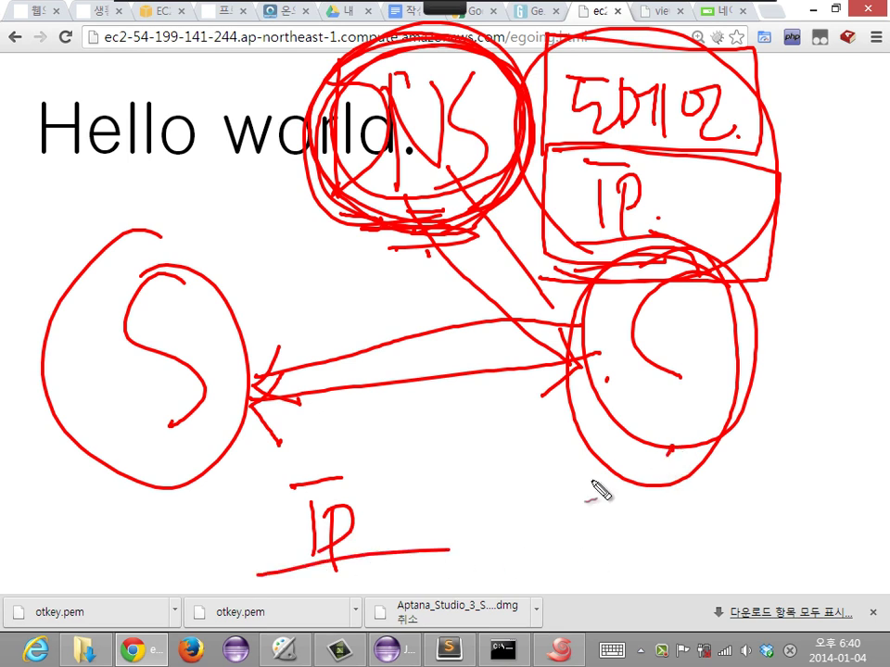
drag(467, 199, 406, 59)
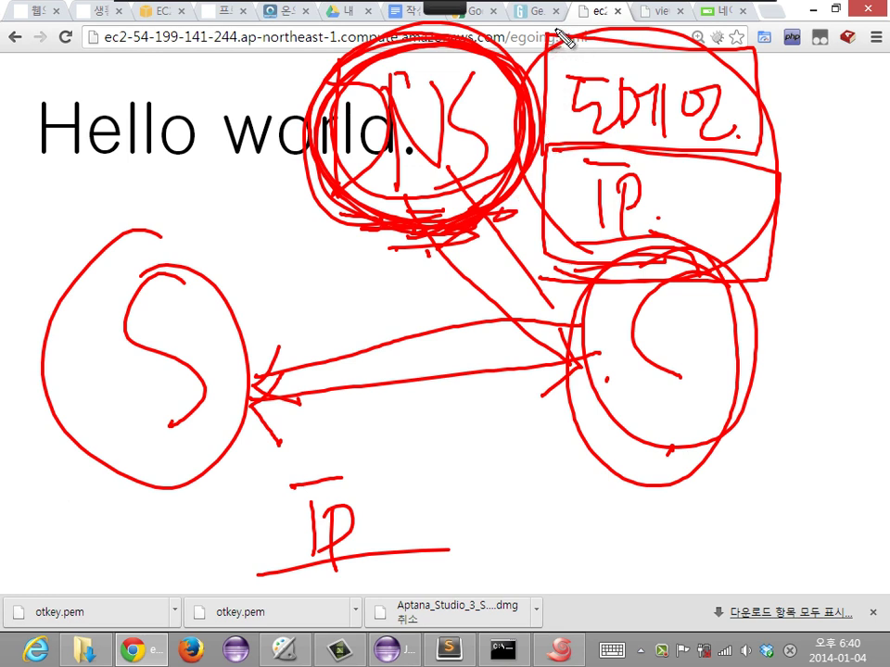
mouse_move(558, 523)
mouse_down()
mouse_move(639, 471)
mouse_move(761, 294)
mouse_move(582, 407)
mouse_move(755, 445)
mouse_move(714, 283)
mouse_up()
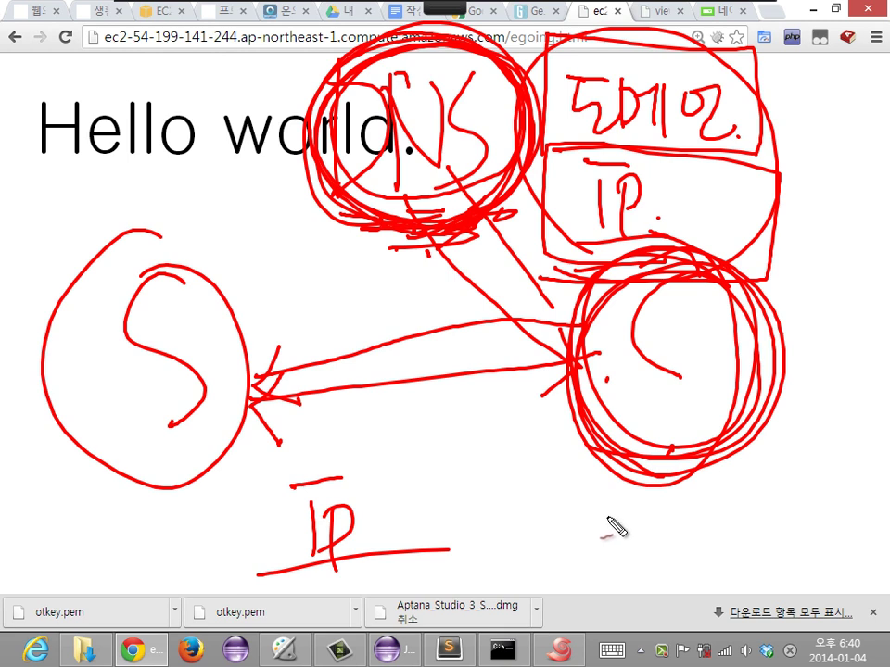
Draw a small square below C and handwrite an underlined label beside it
mouse_move(601, 505)
mouse_down()
mouse_move(604, 579)
mouse_move(688, 542)
mouse_move(592, 576)
mouse_up()
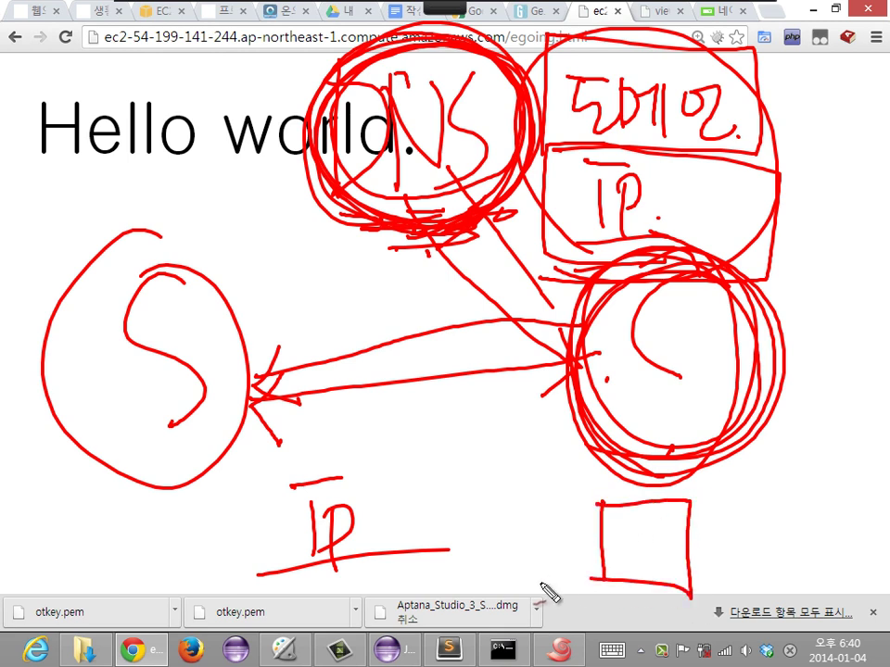
mouse_move(712, 485)
mouse_down()
mouse_move(737, 545)
mouse_move(748, 517)
mouse_up()
drag(777, 508, 769, 540)
mouse_move(762, 563)
mouse_down()
mouse_move(771, 560)
mouse_move(761, 547)
mouse_up()
drag(790, 495, 792, 542)
drag(779, 516, 804, 513)
drag(824, 508, 806, 542)
drag(803, 565, 736, 591)
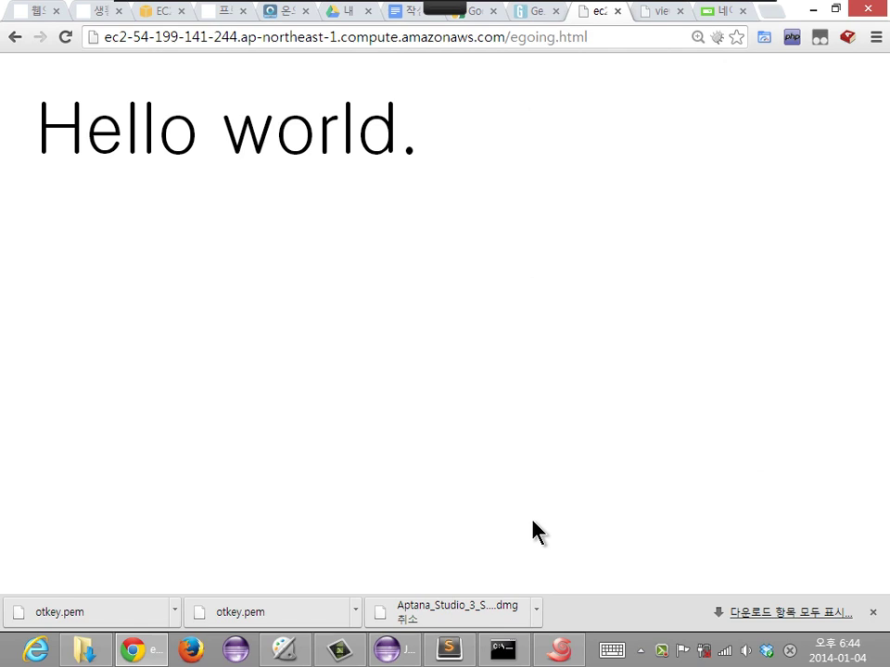
Switch to File Explorer and open the Windows folder on the C: drive
key(super+e)
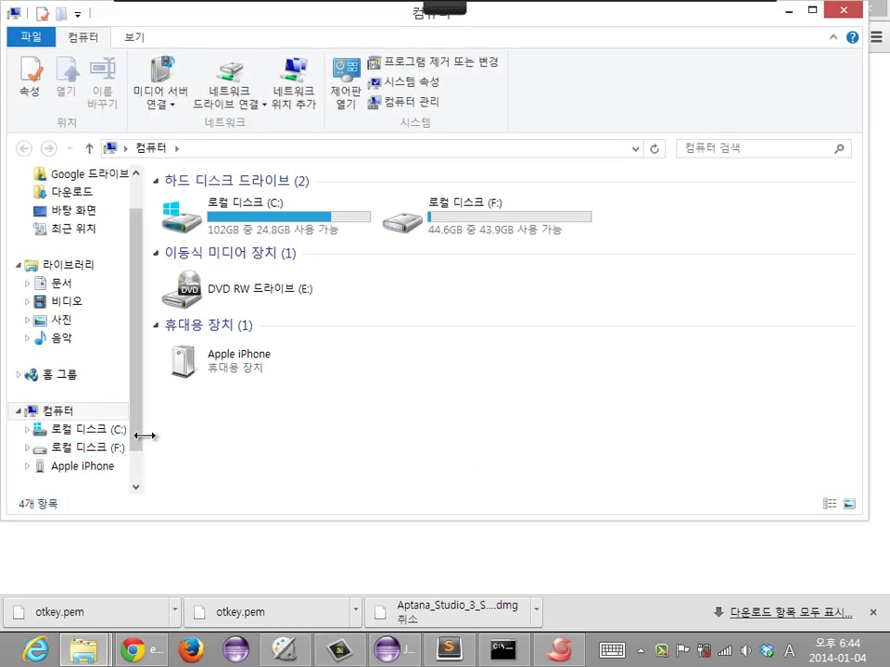
click(113, 429)
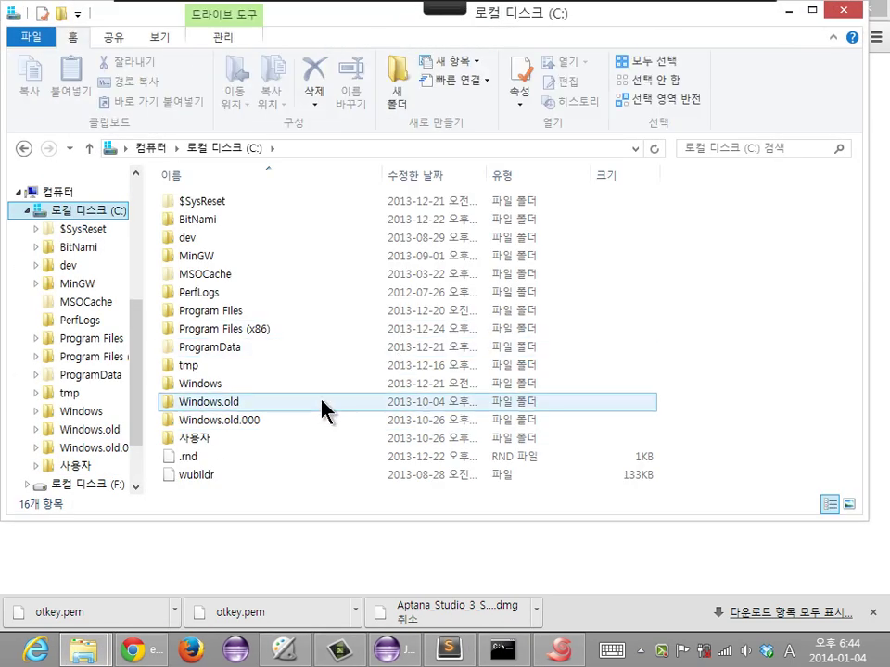
double_click(268, 386)
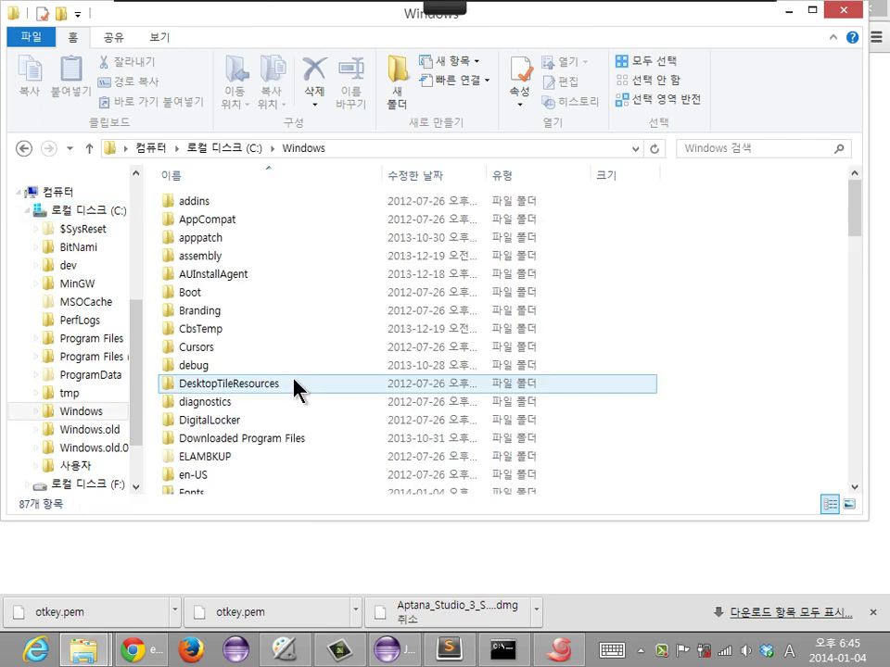
Find the System32 folder inside the Windows folder and open it
click(297, 389)
key(Down)
key(Down)
key(Down)
key(Down)
key(Down)
key(Down)
key(Down)
key(Down)
key(Down)
key(Down)
key(Down)
key(Down)
key(Down)
key(Down)
key(Down)
key(Down)
key(Down)
key(Down)
key(Down)
key(Down)
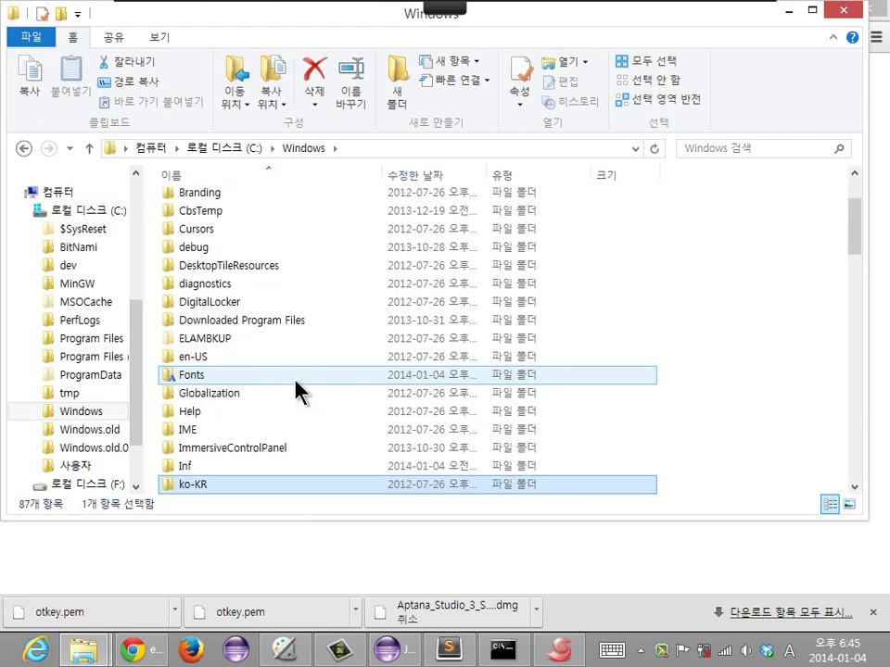
key(Down)
key(Down)
key(Down)
key(Down)
key(Down)
key(Down)
key(Down)
key(Down)
key(Down)
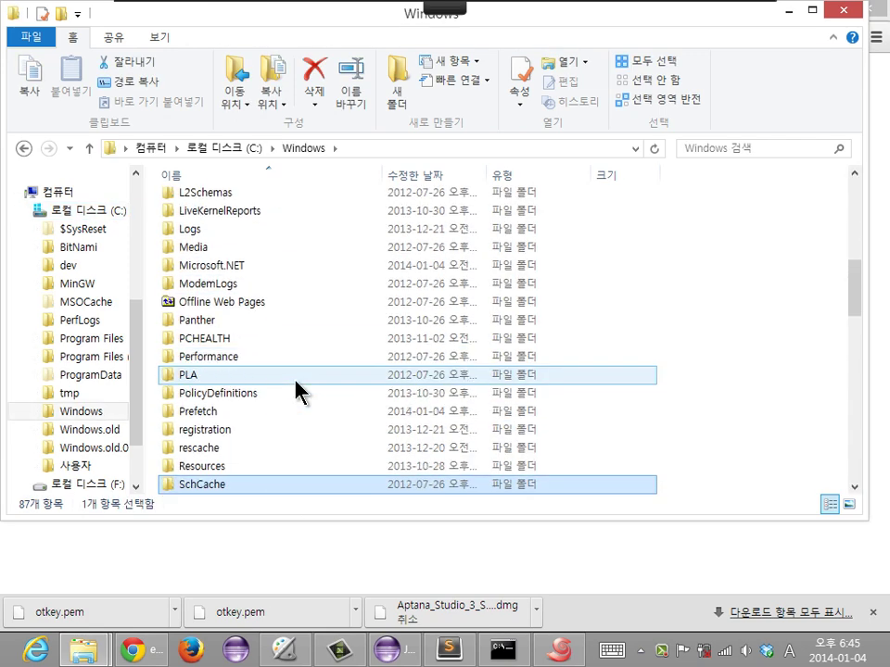
key(Down)
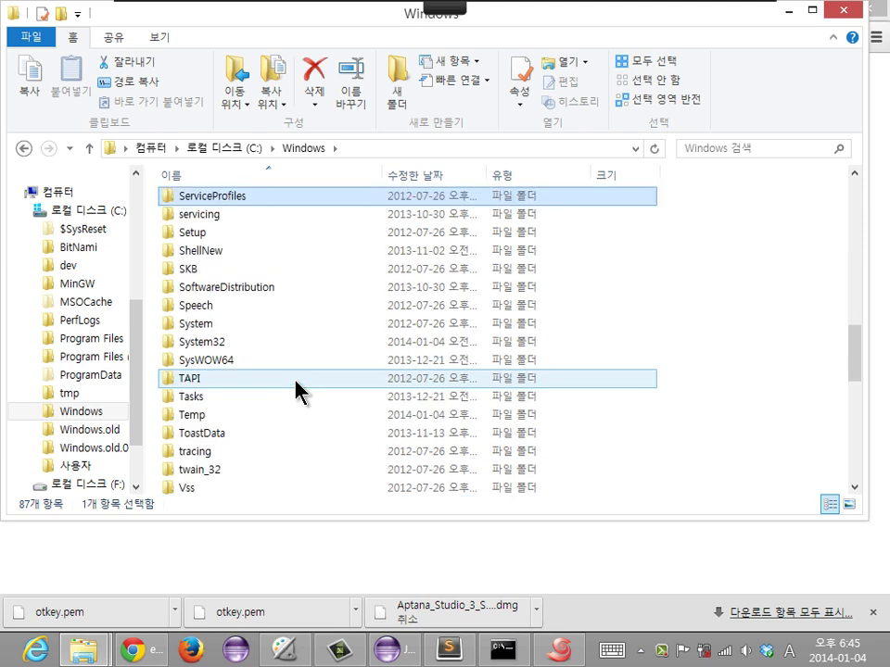
key(Down)
key(Down)
key(Down)
key(Down)
key(Down)
key(Down)
key(Down)
key(Down)
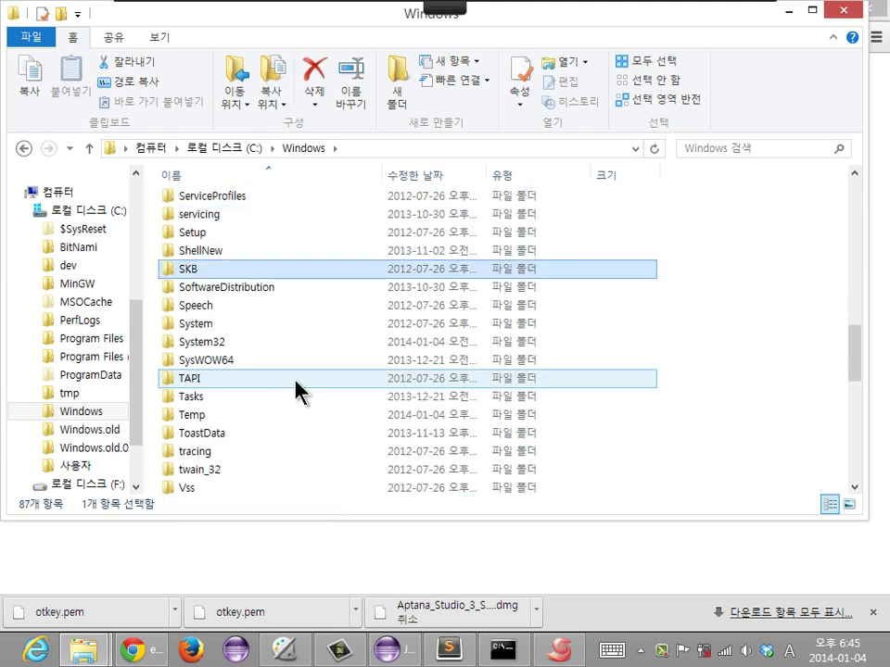
double_click(317, 341)
Open the Drivers folder inside System32, and its etc subfolder
click(350, 294)
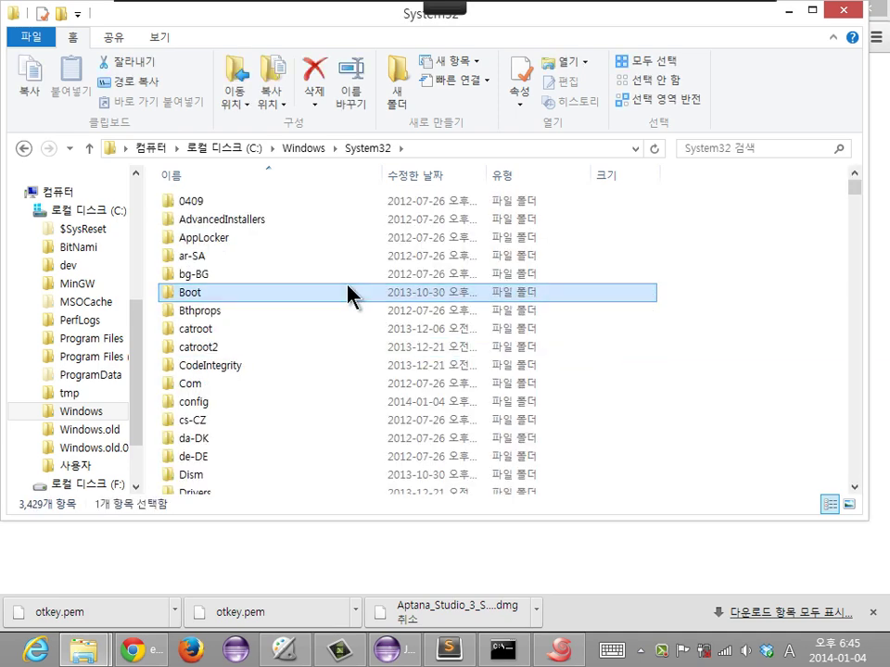
text(dr)
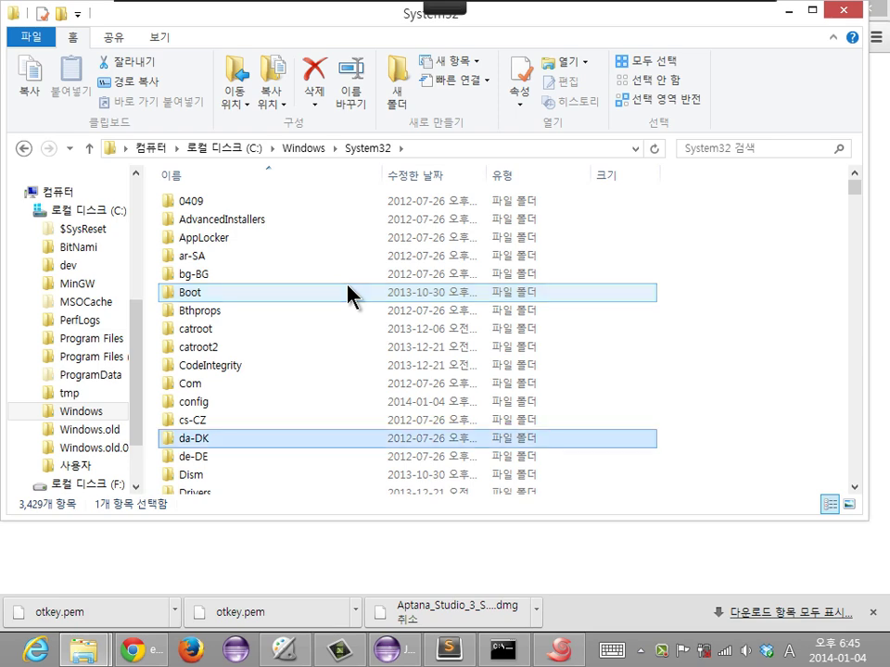
key(Return)
text(etc)
key(Return)
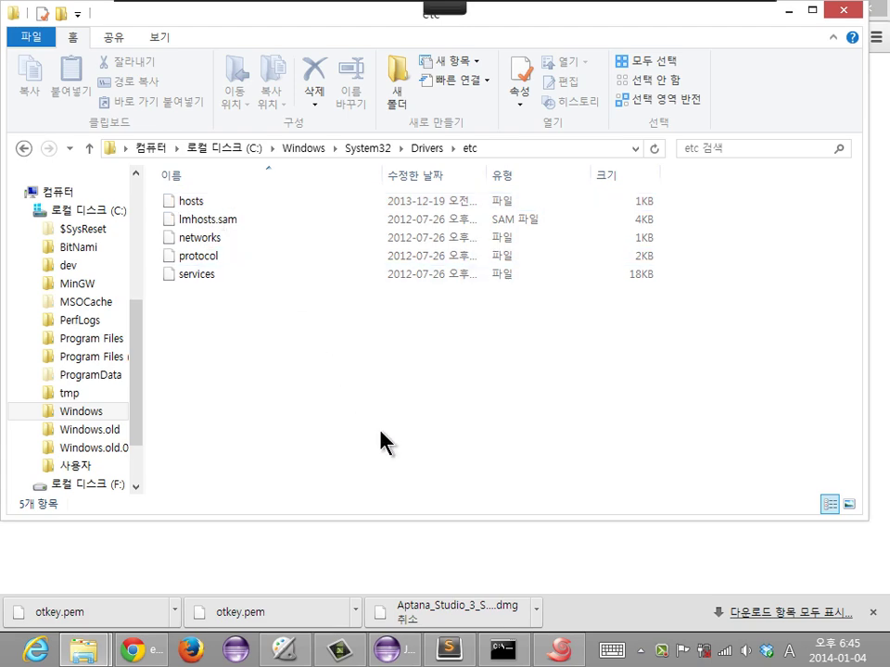
key(super)
text(apah)
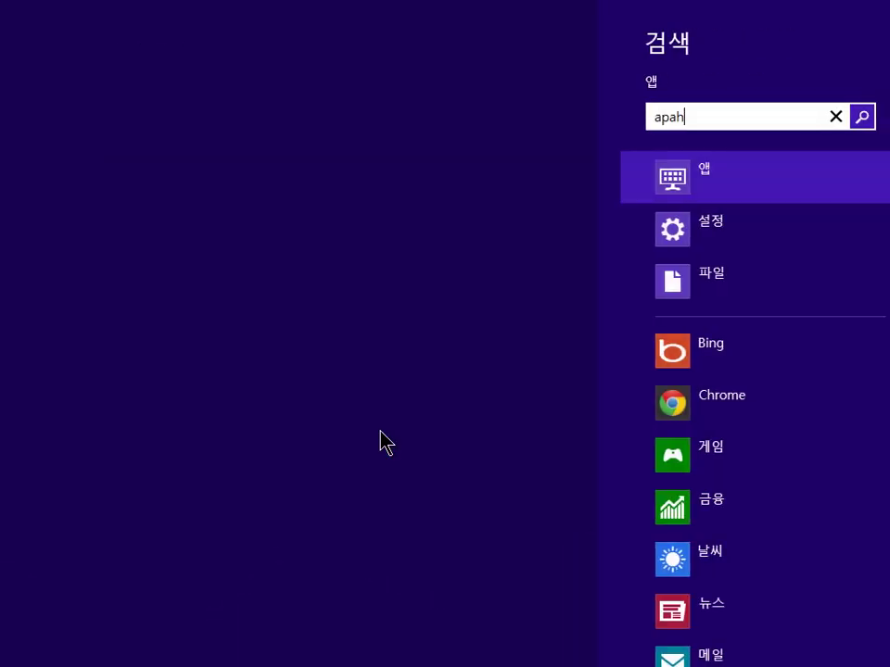
key(BackSpace)
key(BackSpace)
key(BackSpace)
key(BackSpace)
key(Hangul)
text(메모장)
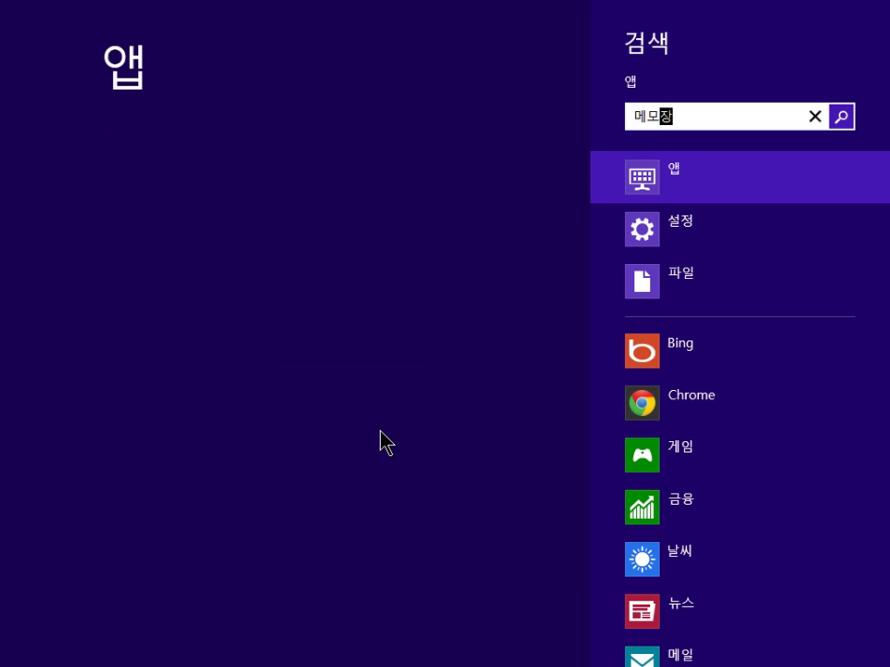
click(157, 158)
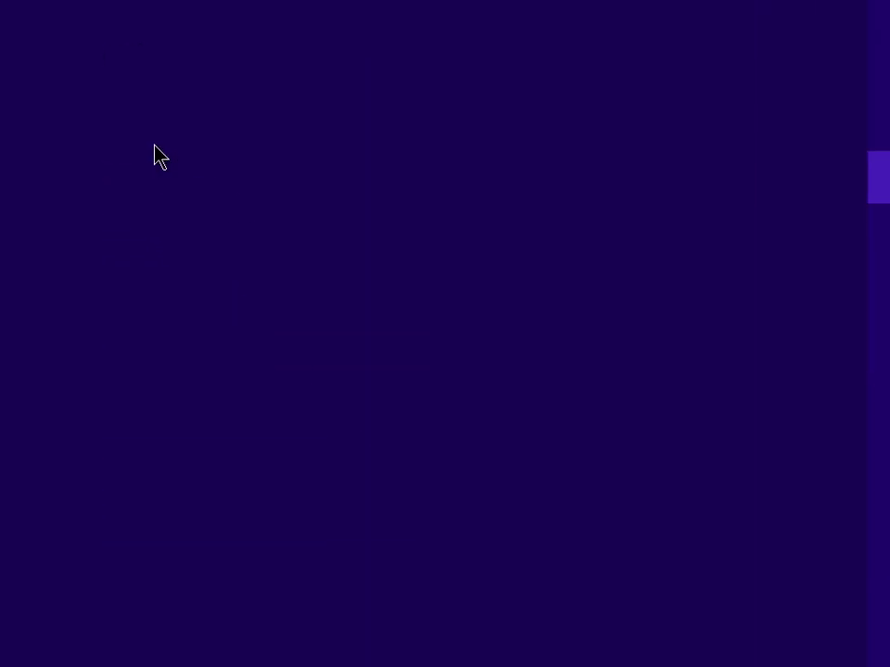
key(alt+F4)
Search the apps for 메모장 (Notepad) and run it as administrator
key(super)
text(메모)
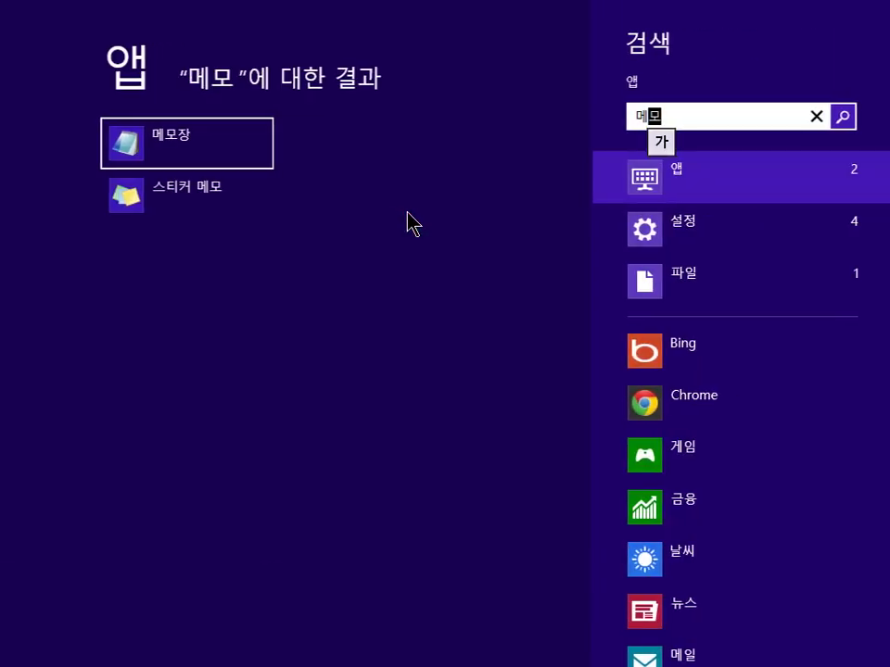
text(장)
right_click(227, 138)
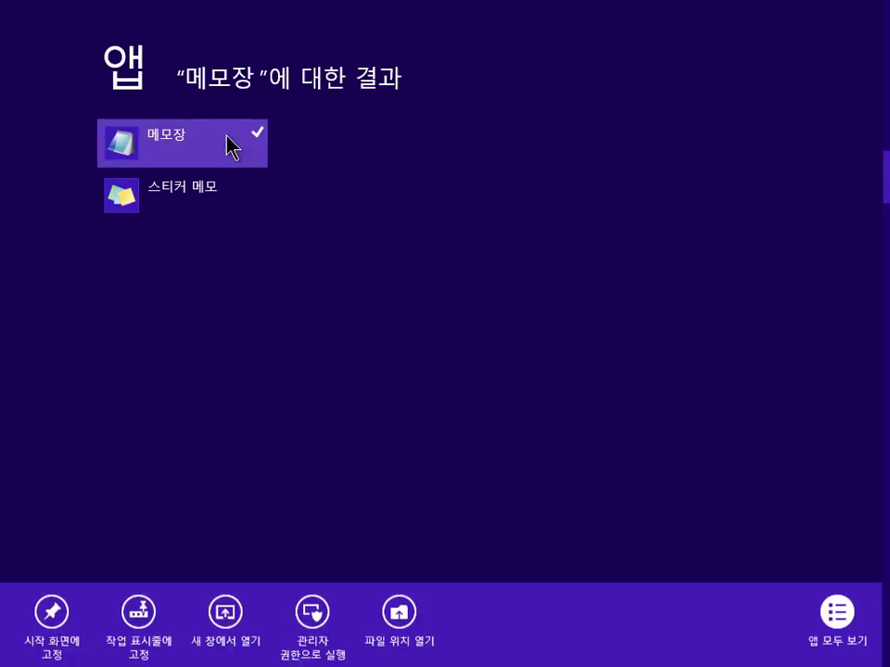
click(312, 612)
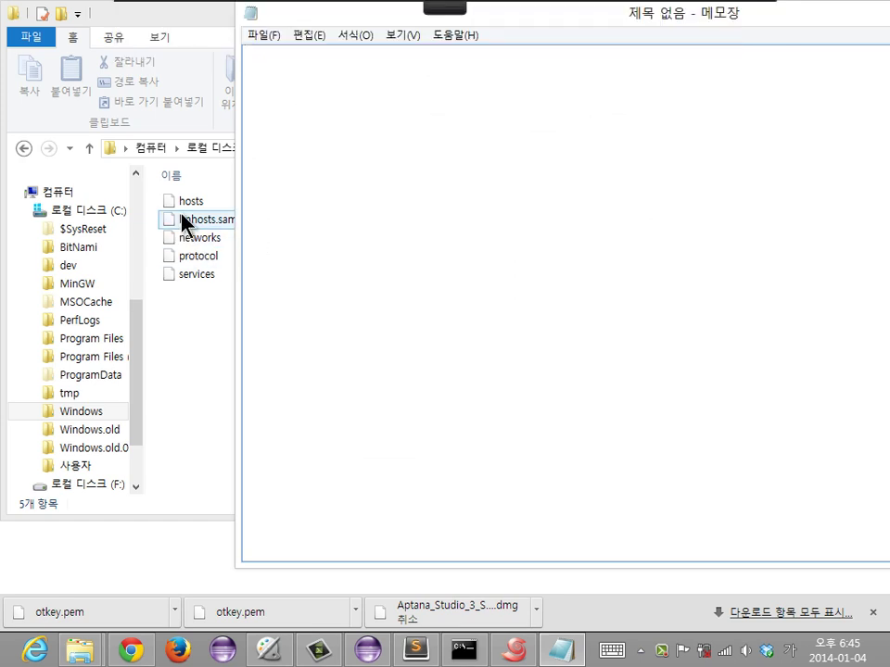
Start opening a file in Notepad and paste the C:\Windows\System32\Drivers\etc path as the file name
click(185, 204)
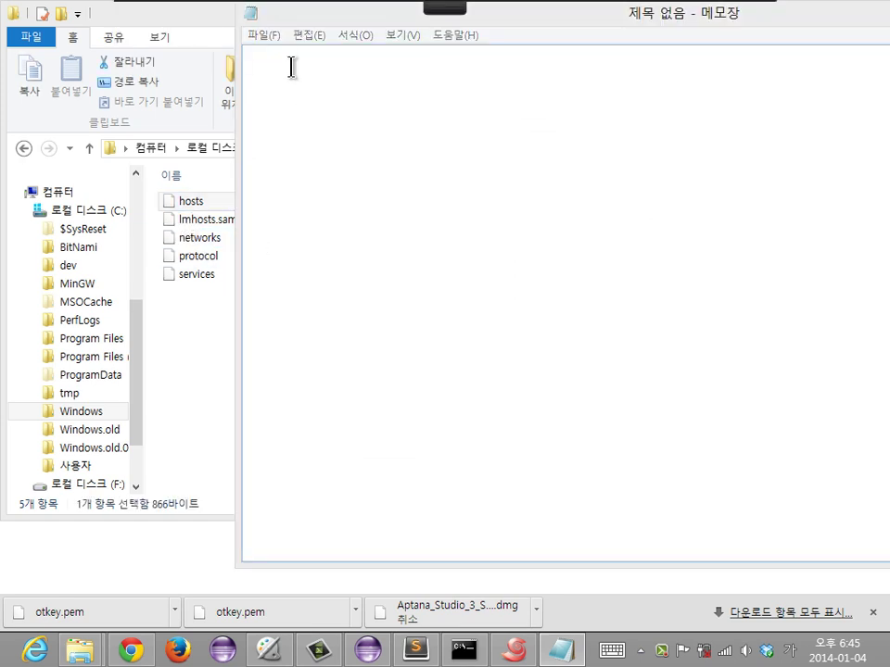
click(267, 36)
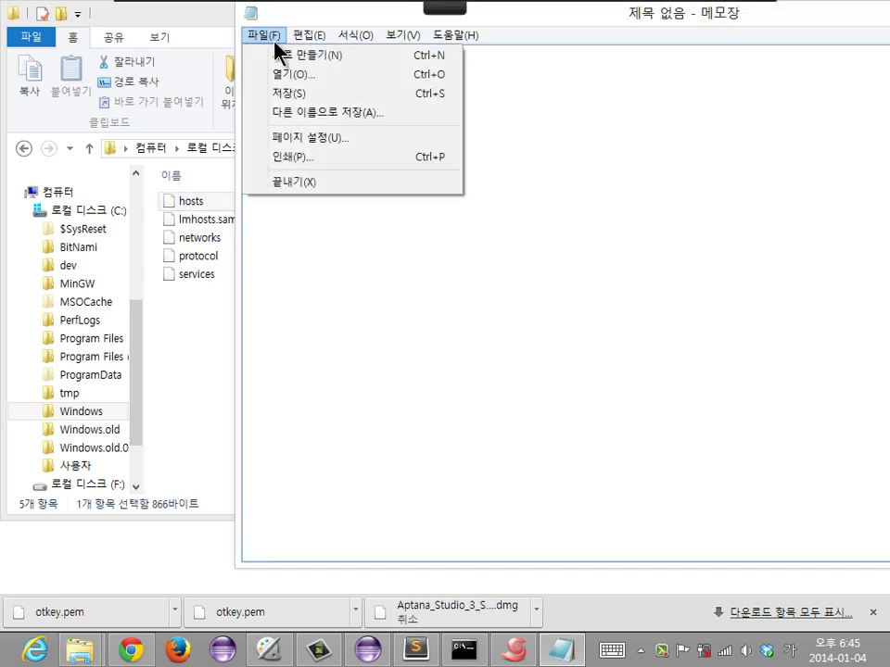
click(327, 74)
click(205, 407)
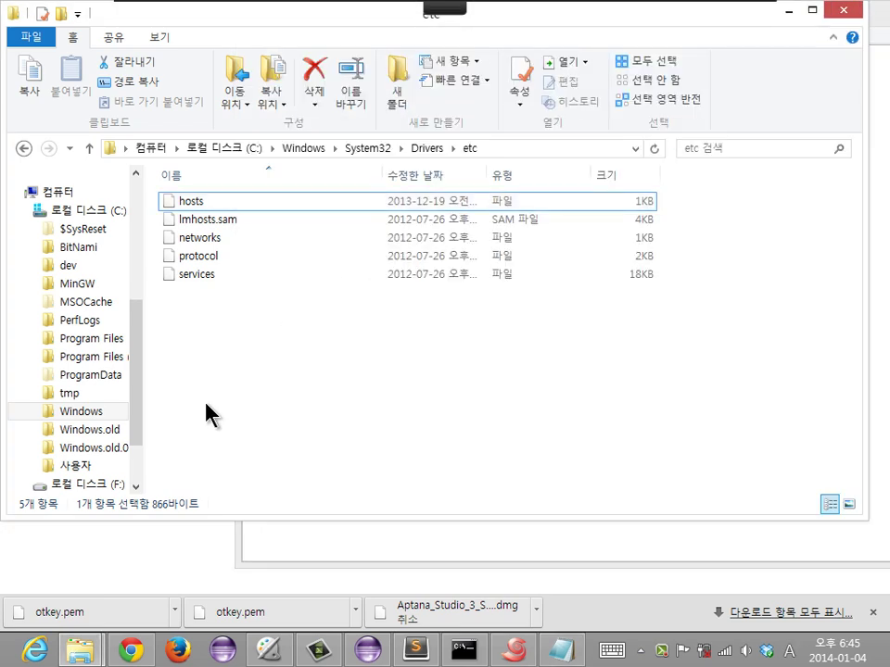
key(alt+d)
key(alt+Tab)
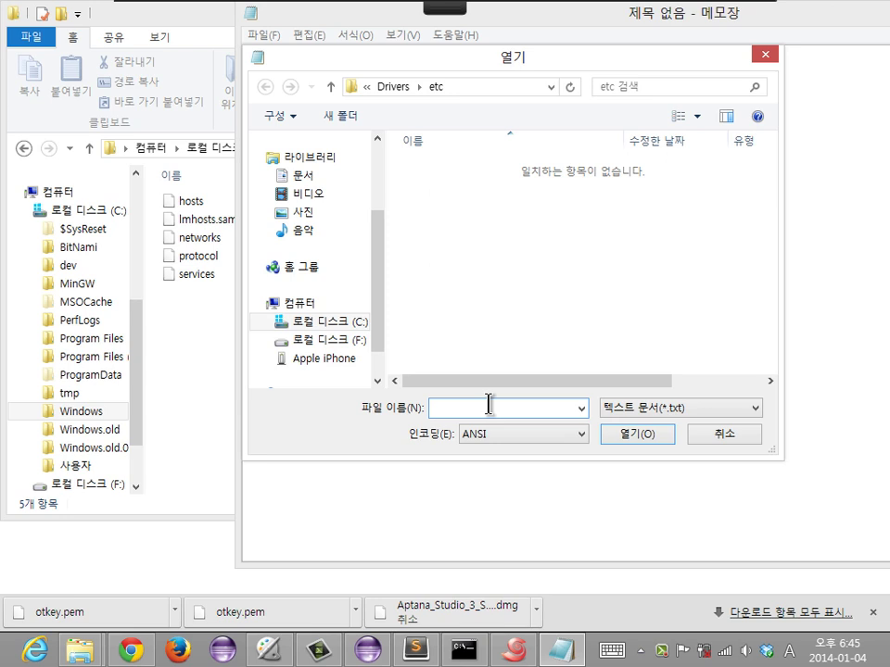
key(ctrl+v)
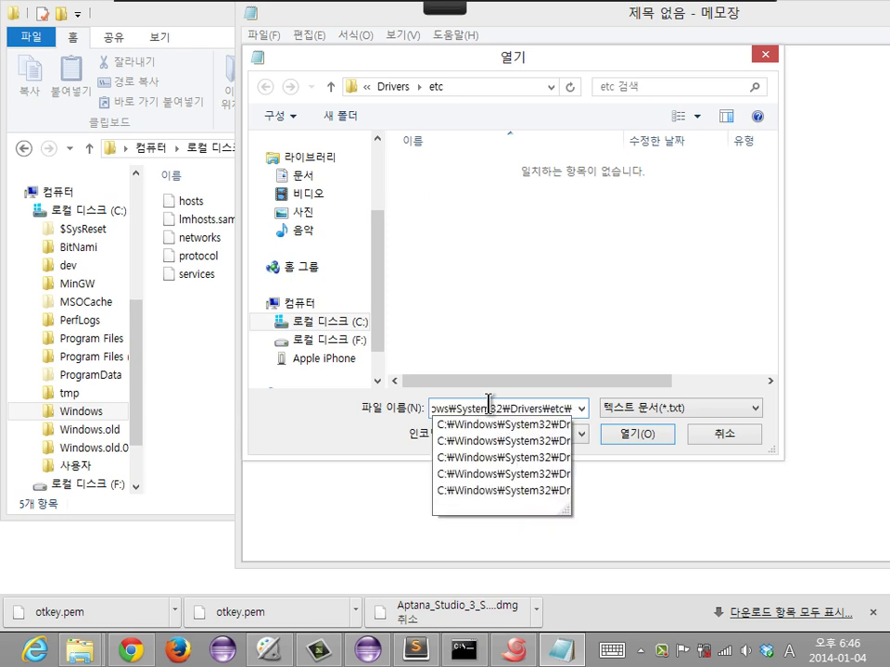
key(Escape)
key(ctrl+a)
Show all file types (*.*) and open the hosts file from the etc folder
click(677, 408)
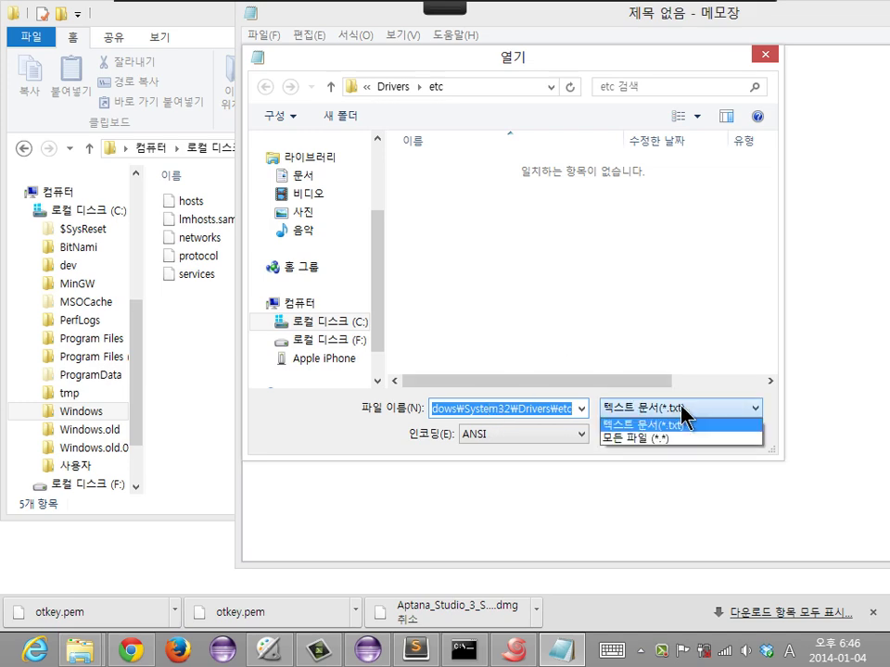
click(671, 439)
click(474, 169)
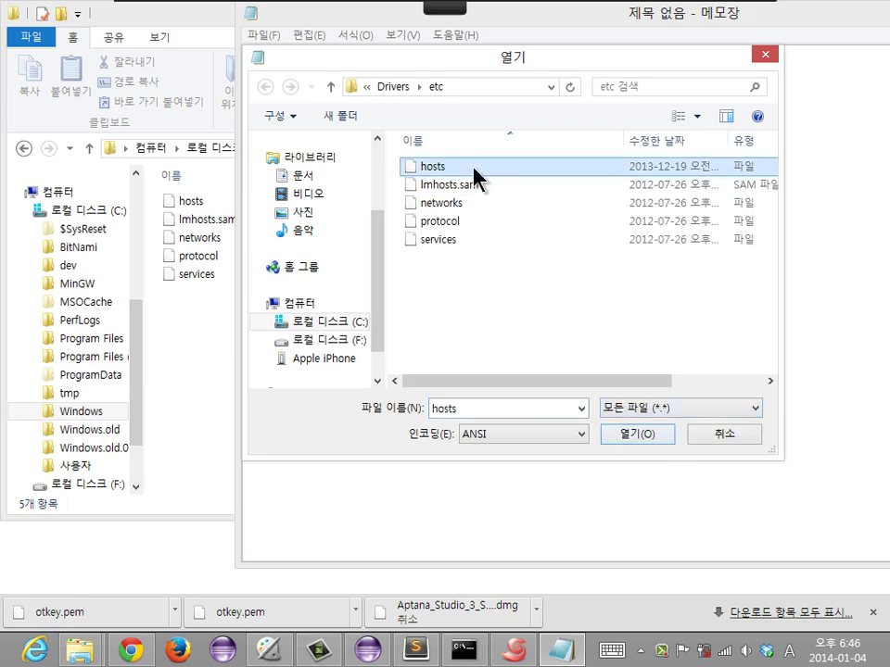
double_click(474, 172)
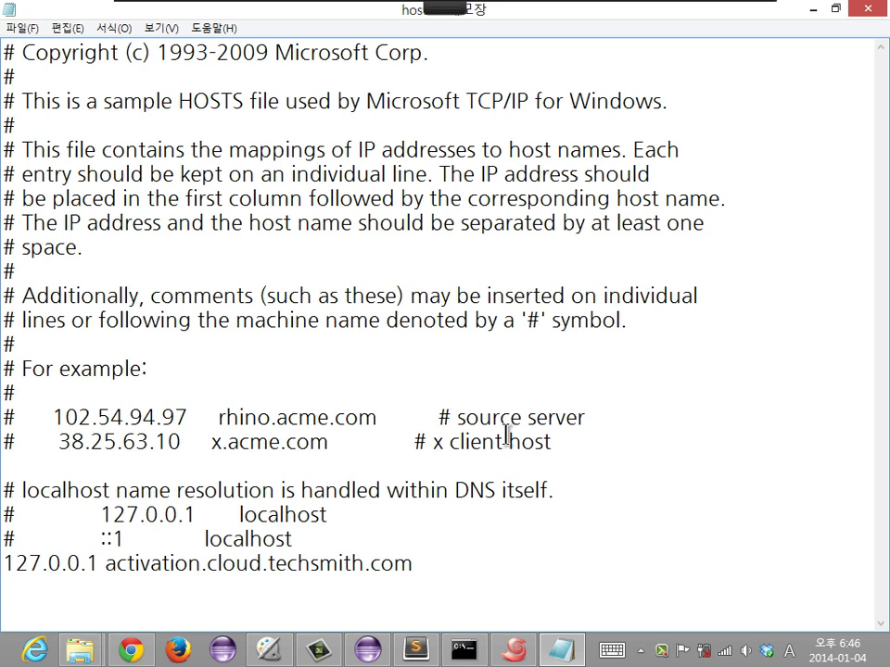
Switch to the Command Prompt, ping naver.com to look up its IP address, and stop the ping
key(super)
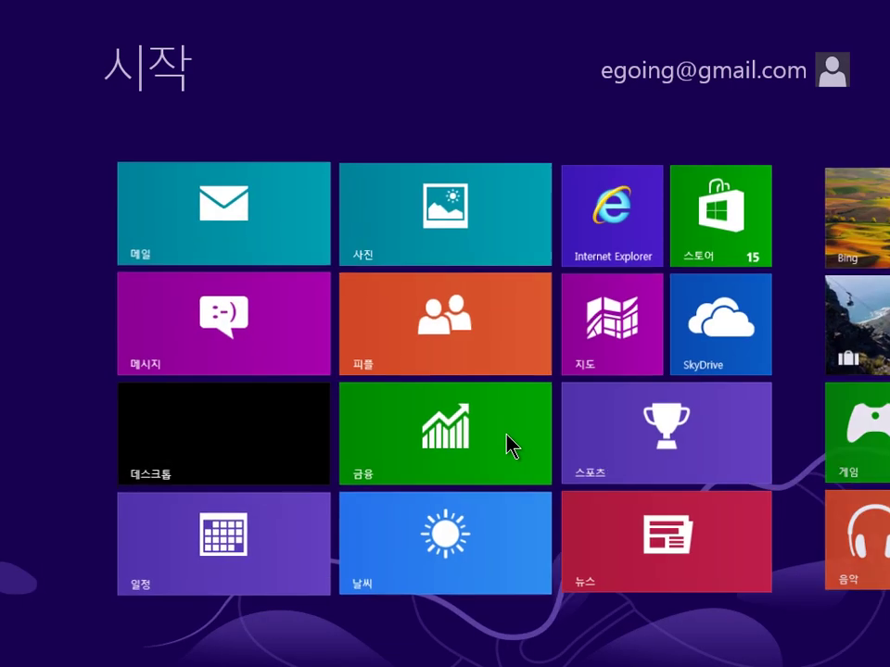
text(cmd)
key(Return)
text(ping)
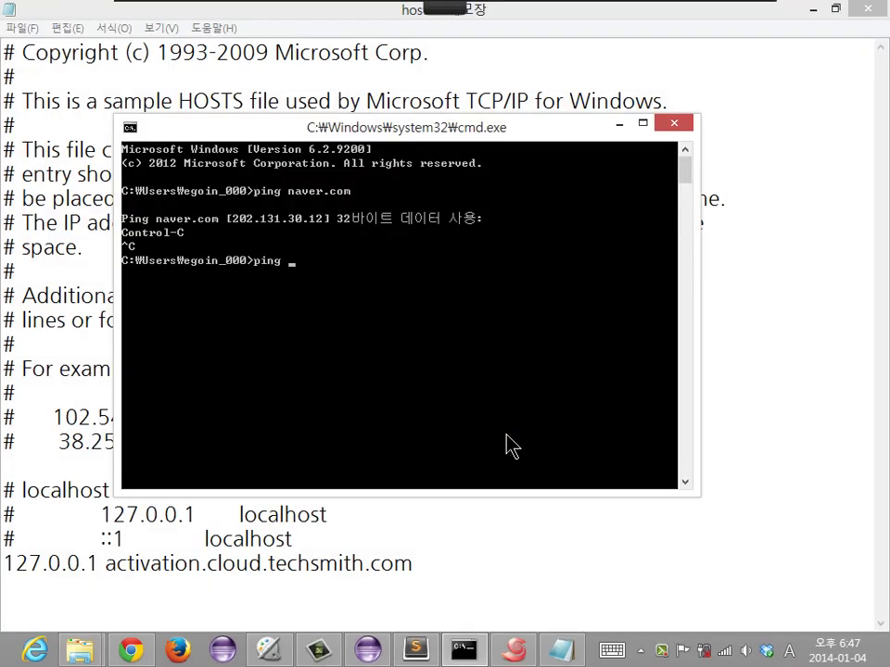
text( naver.com)
key(Return)
key(ctrl+c)
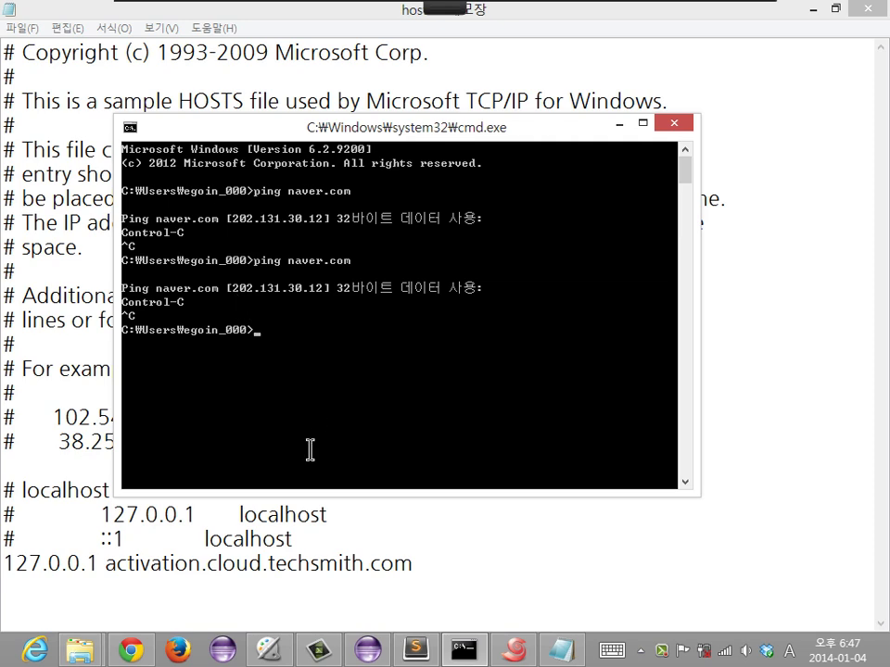
In the hosts file, enter naver.com's IP address 202.131.30.12 on a new line below the activation.cloud.techsmith.com entry
click(423, 569)
key(Return)
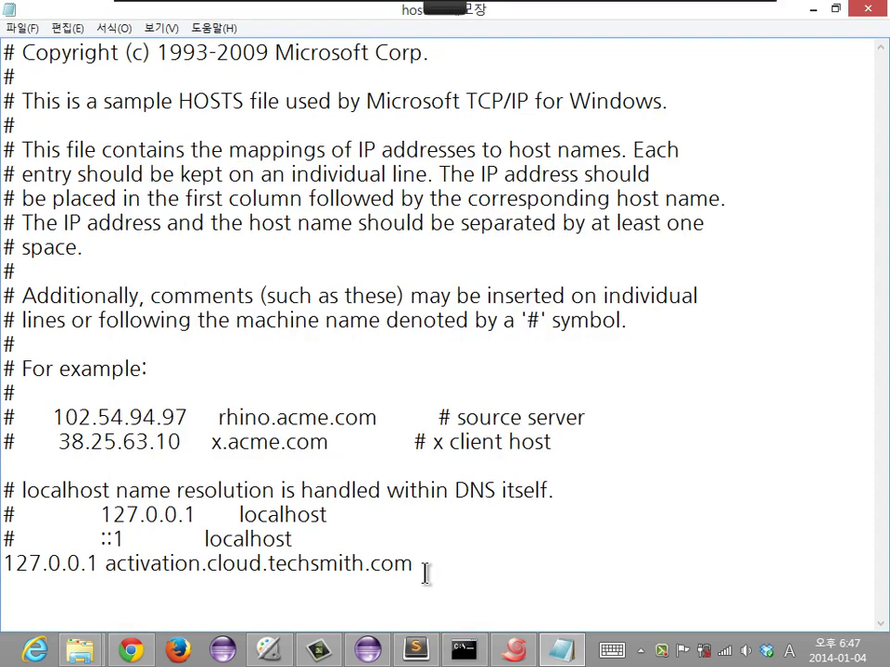
key(alt+Tab)
key(alt+Tab)
text(202.)
key(alt+Tab)
key(alt+Tab)
text(131.)
key(alt+Tab)
key(alt+Tab)
text(30.)
key(alt+Tab)
key(alt+Tab)
text(12)
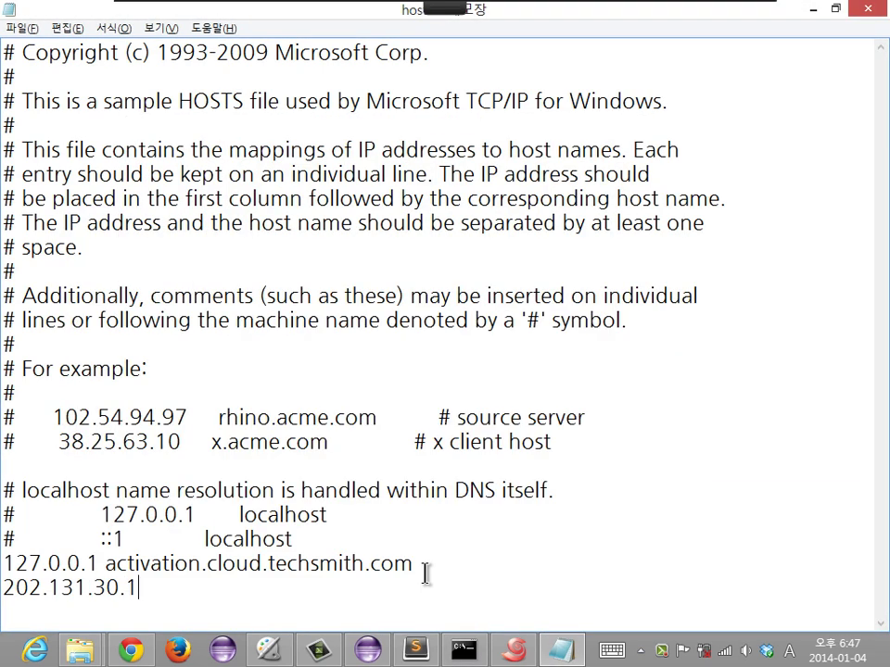
Complete the 202.131.30.12 entry with a tab and the host name google.com
key(Tab)
key(alt+Tab)
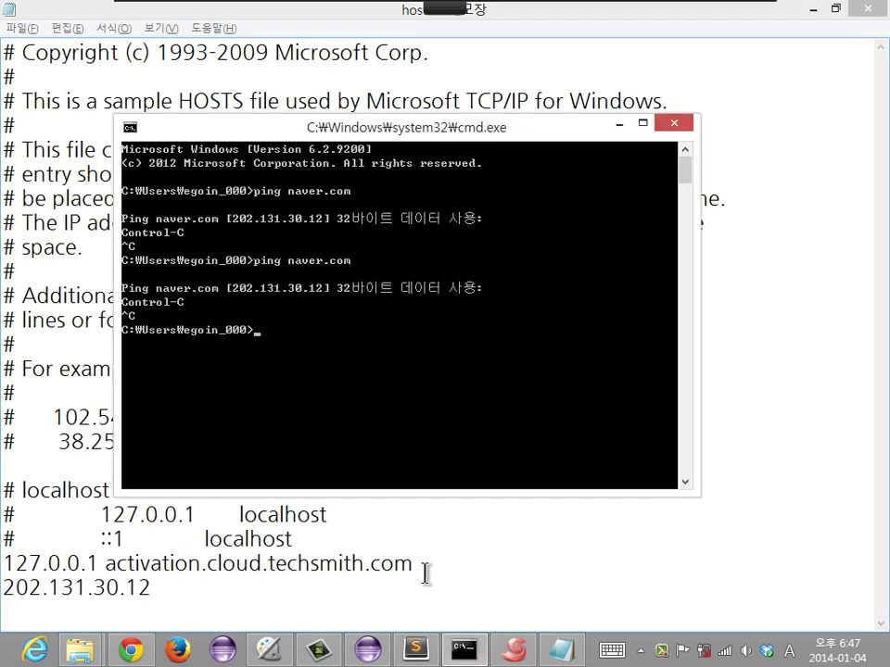
key(alt+Tab)
text(google.com)
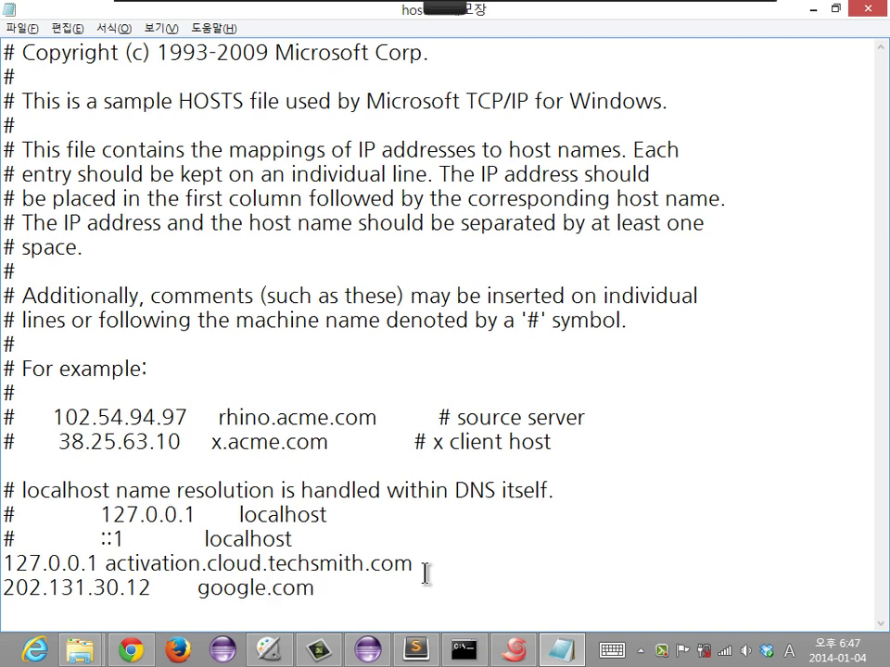
Try to save the hosts file and dismiss the host file protection alert
key(ctrl+s)
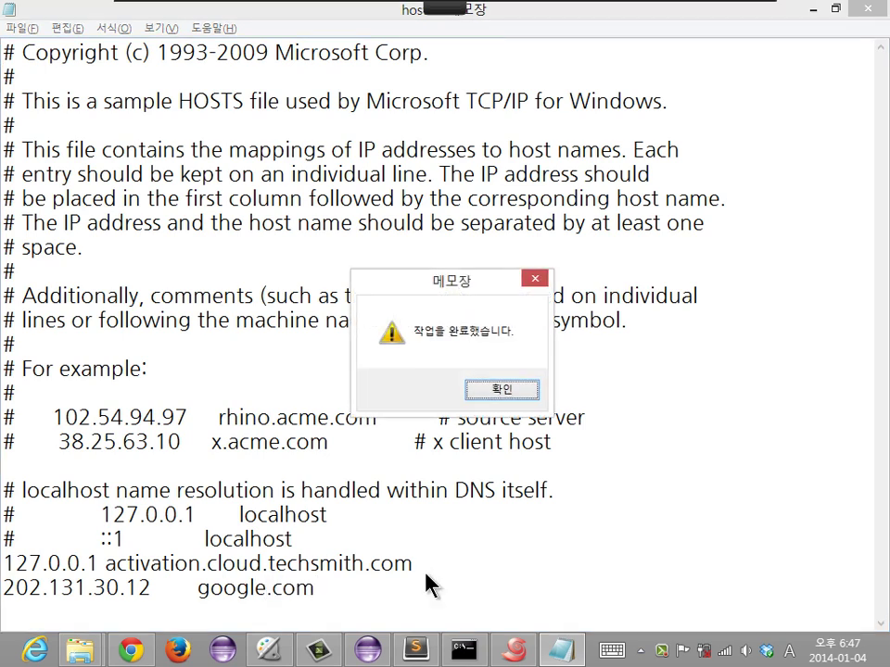
key(Return)
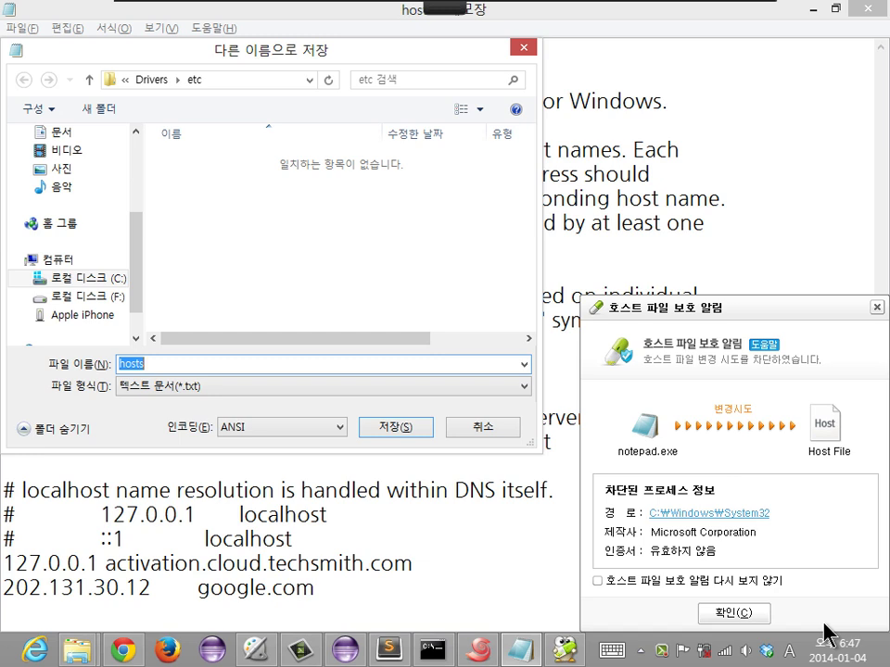
click(734, 613)
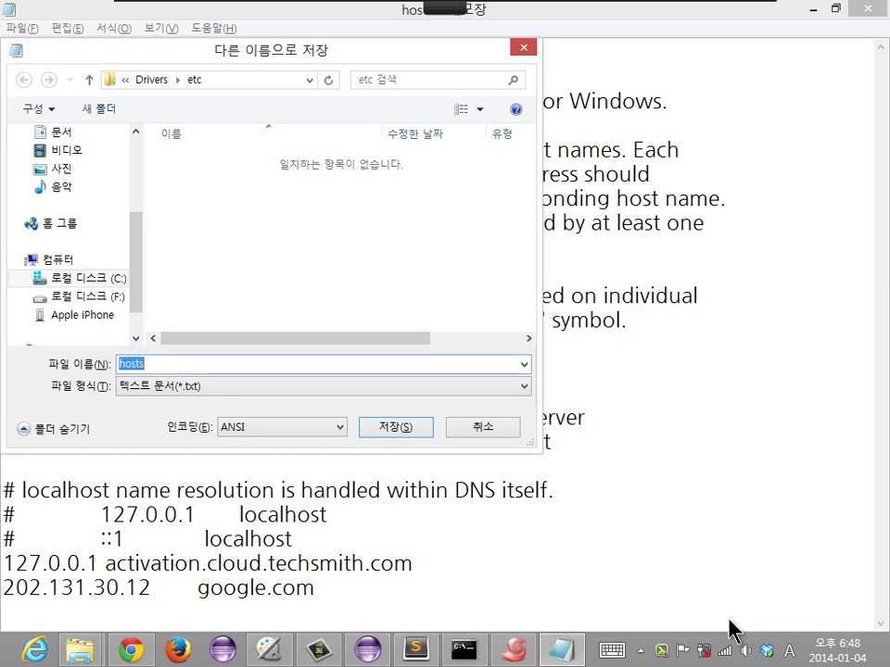
Turn off host file protection (호스트 파일 보호) in the 알약 antivirus real-time monitoring settings and apply the change
click(643, 653)
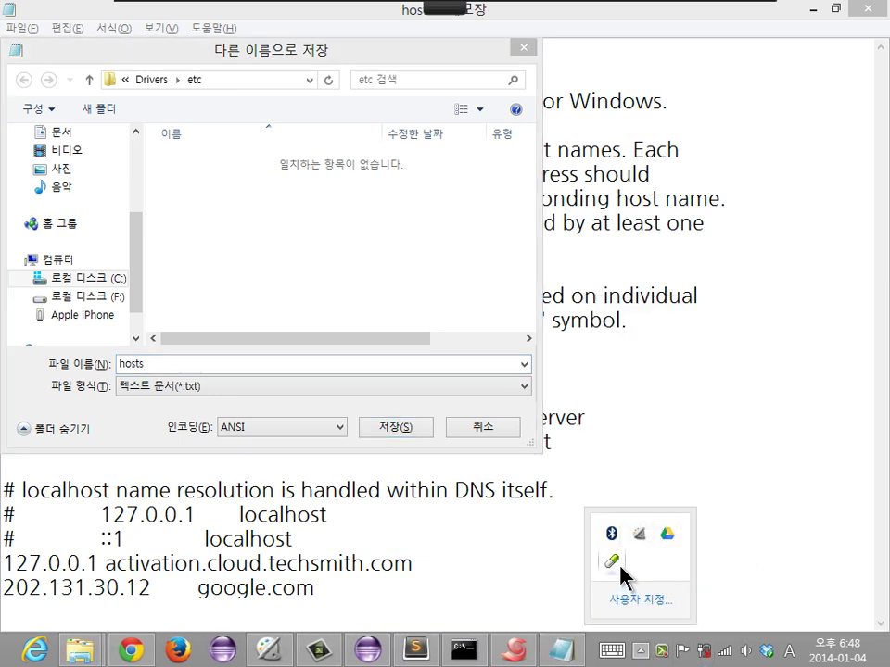
right_click(615, 561)
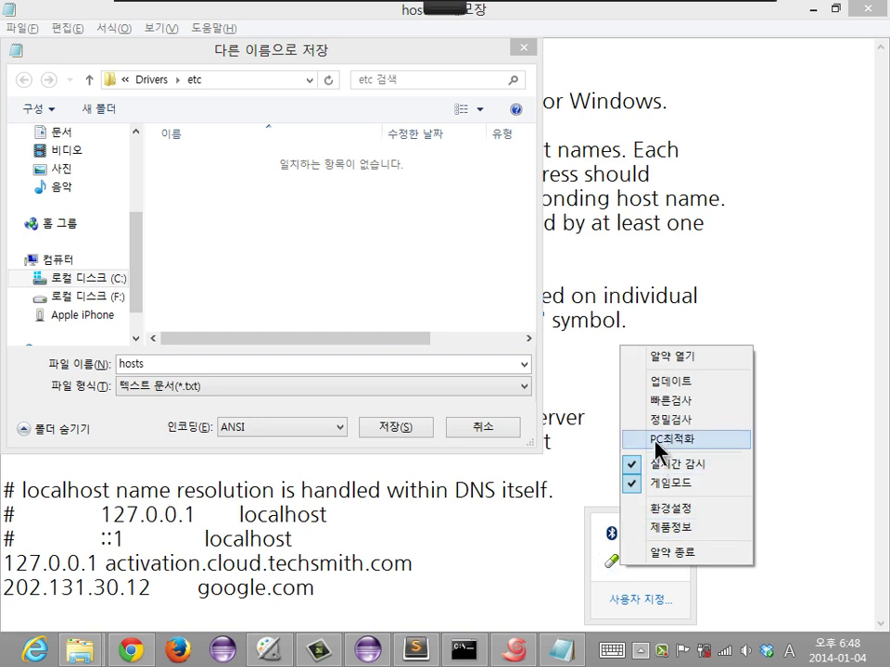
click(690, 509)
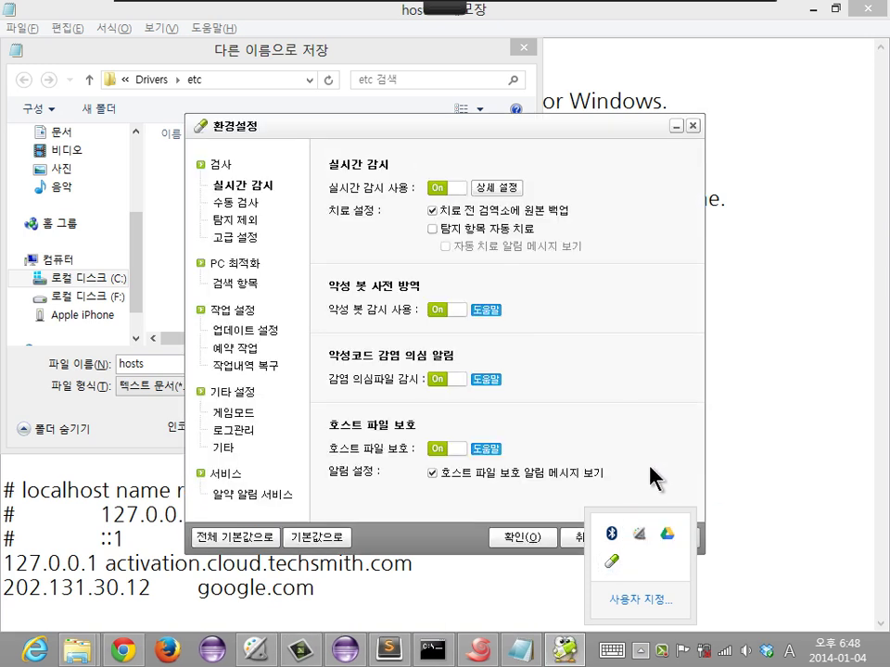
click(231, 478)
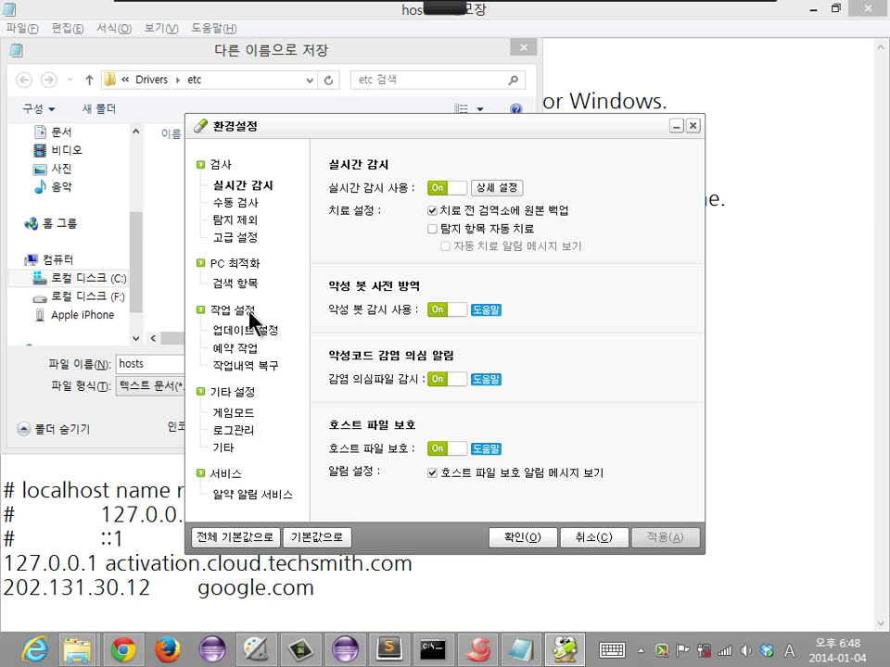
click(226, 454)
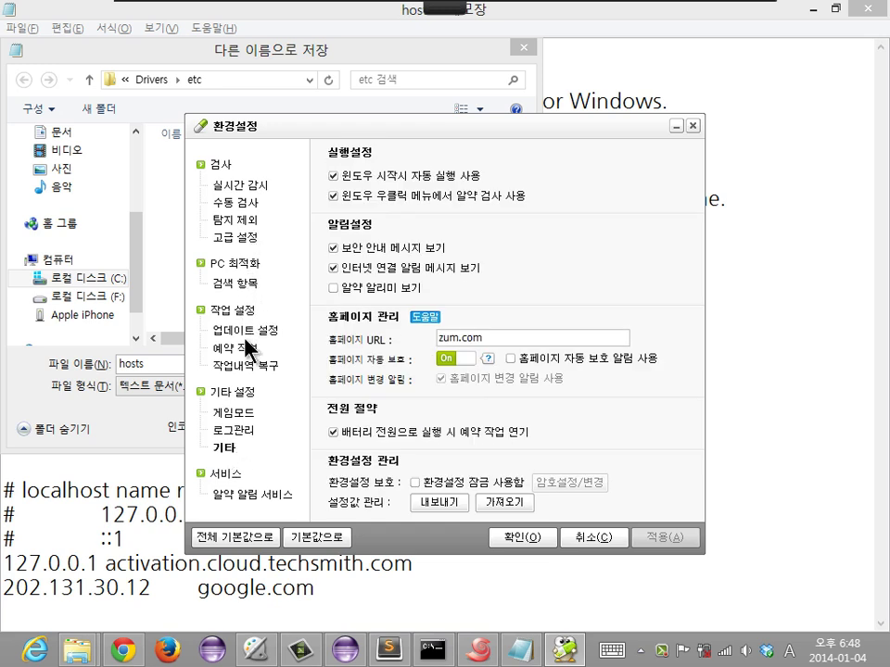
click(234, 185)
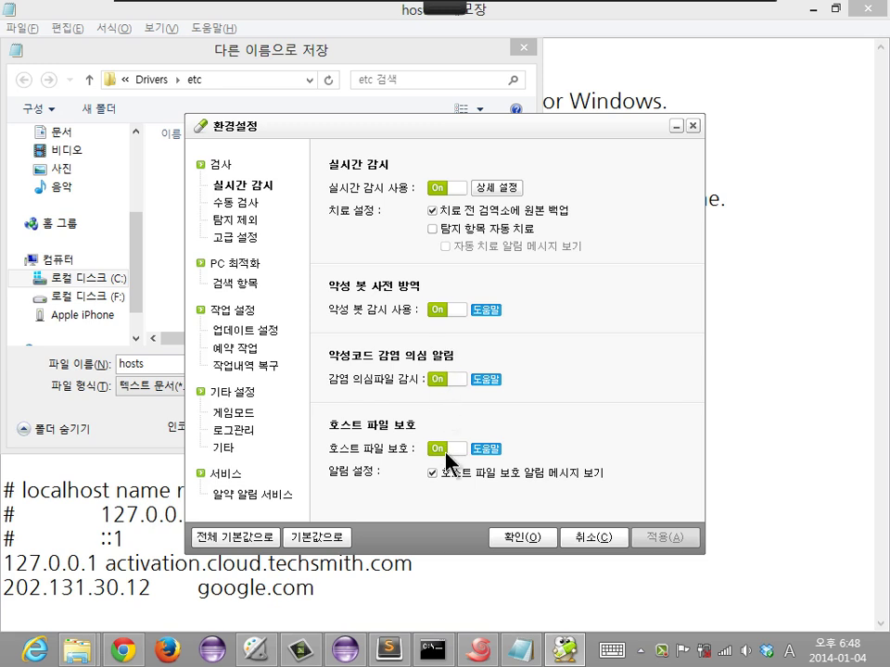
click(447, 451)
click(415, 405)
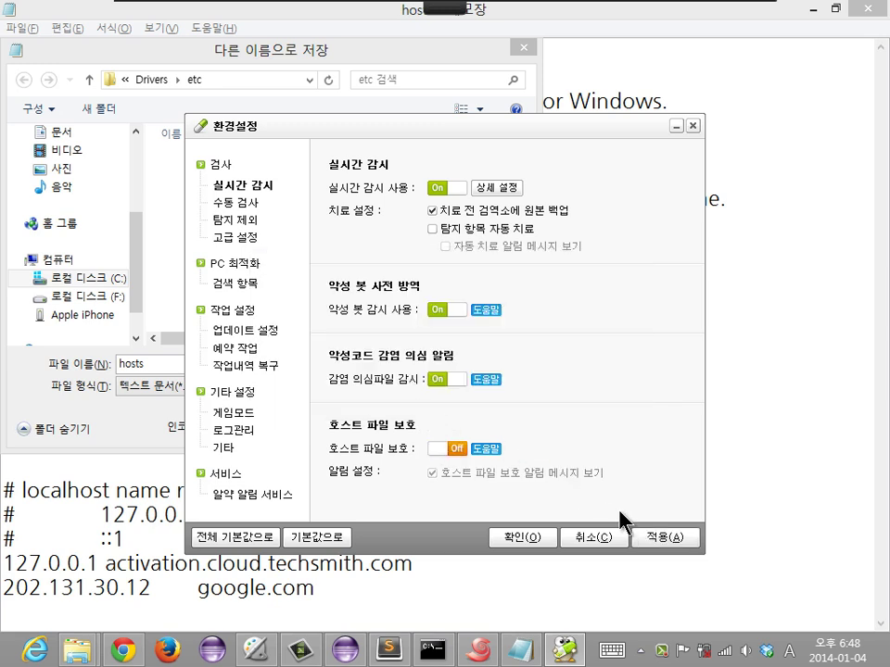
click(657, 538)
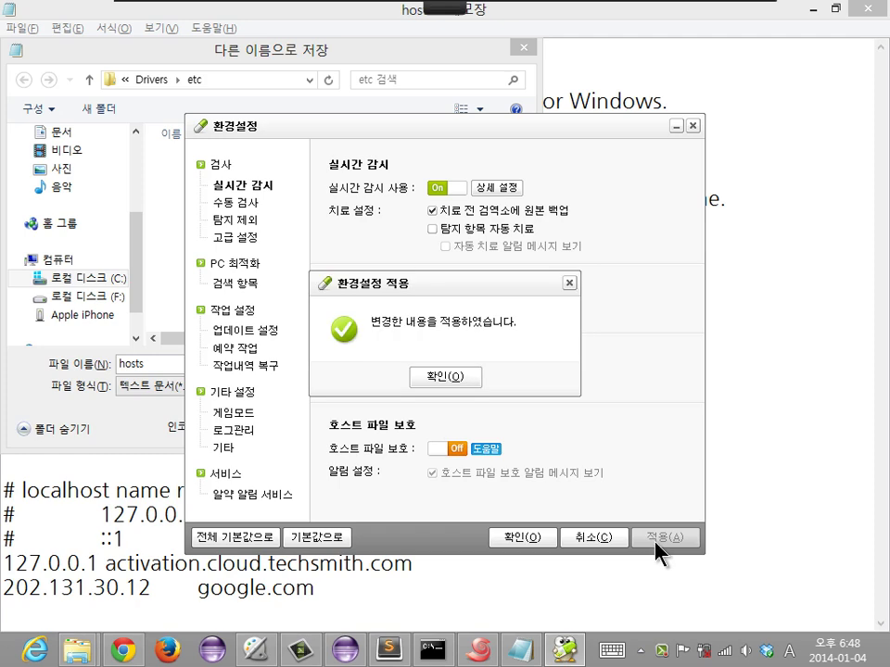
click(448, 377)
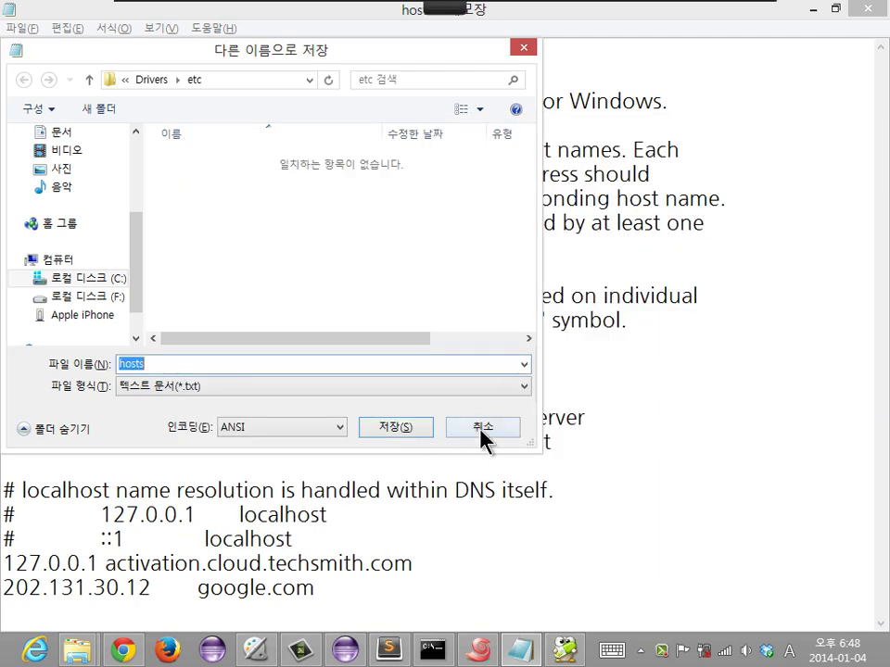
Try to save the file as hosts in the etc folder, dismiss the alerts, and cancel saving
key(Return)
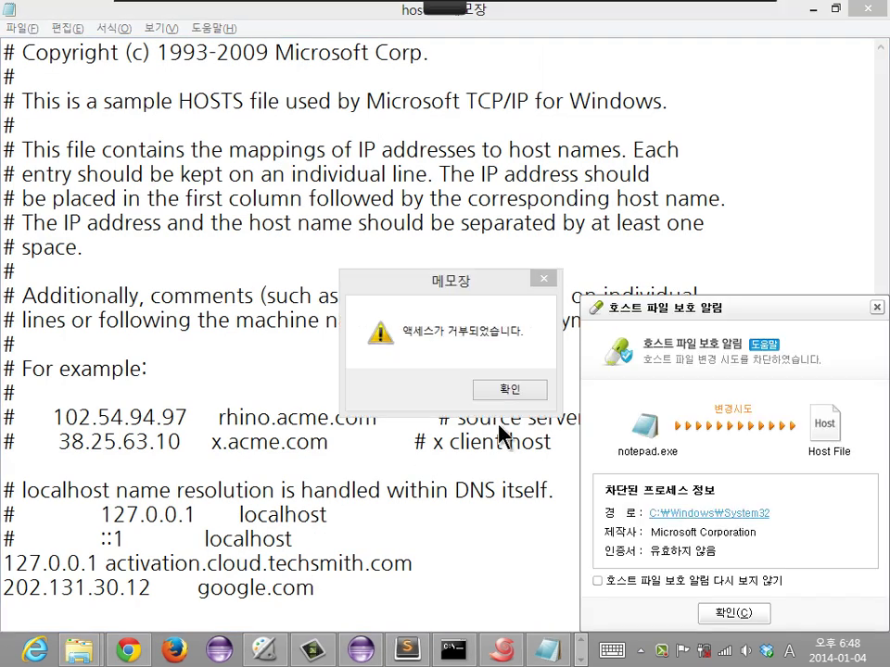
click(511, 390)
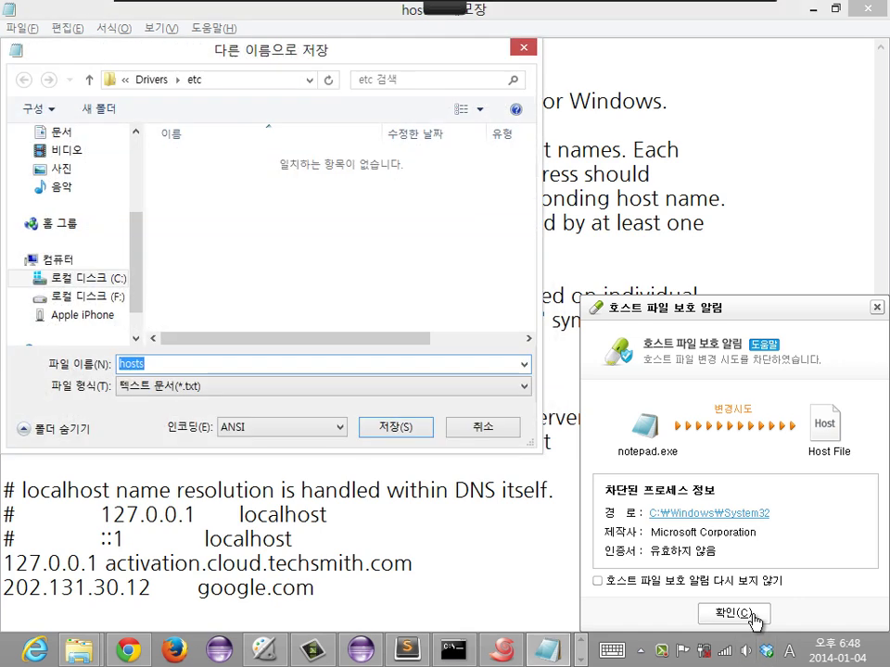
click(746, 615)
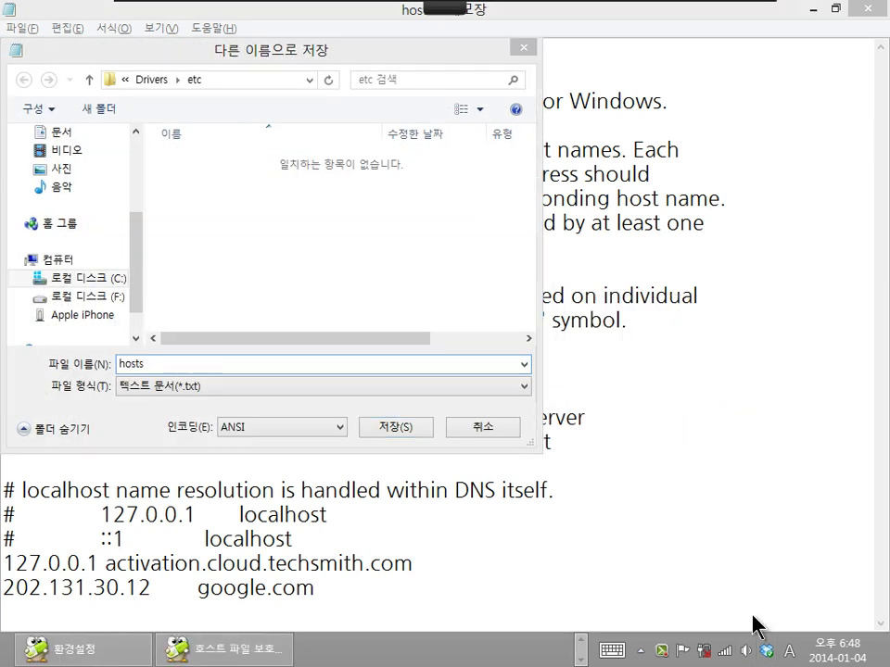
click(509, 436)
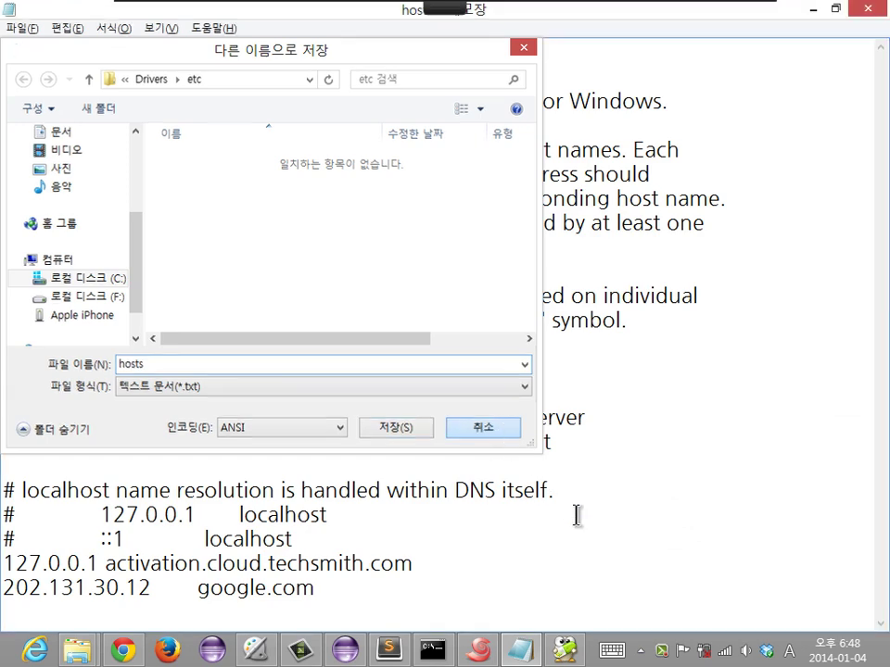
Exit the 알약 antivirus program completely and confirm shutting it down
click(567, 649)
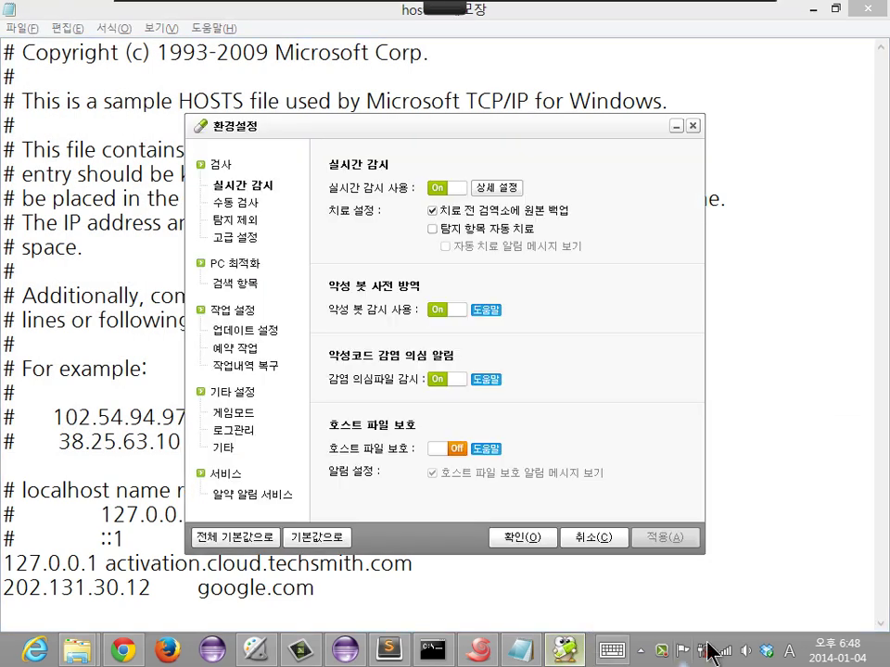
click(639, 651)
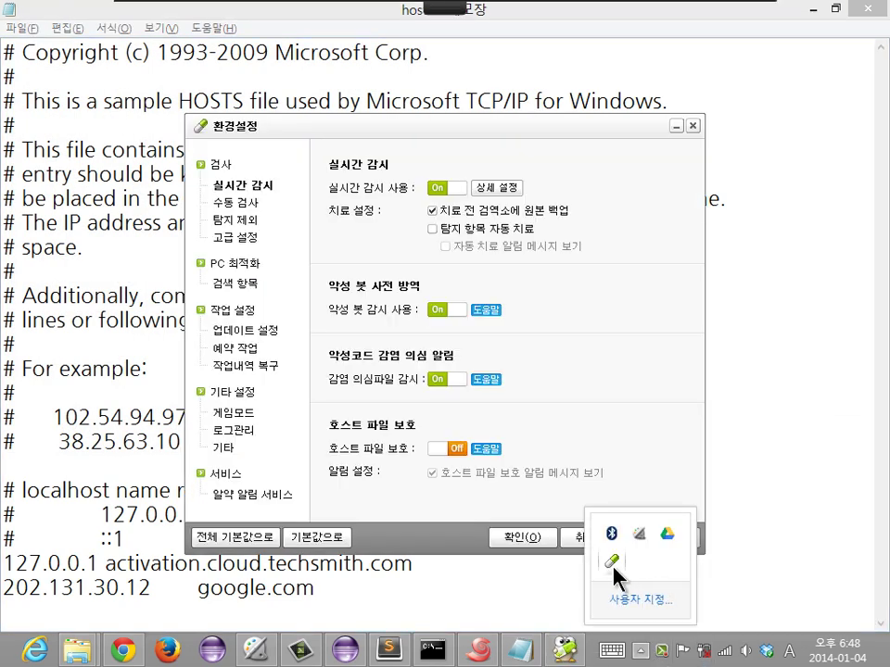
right_click(614, 576)
click(630, 589)
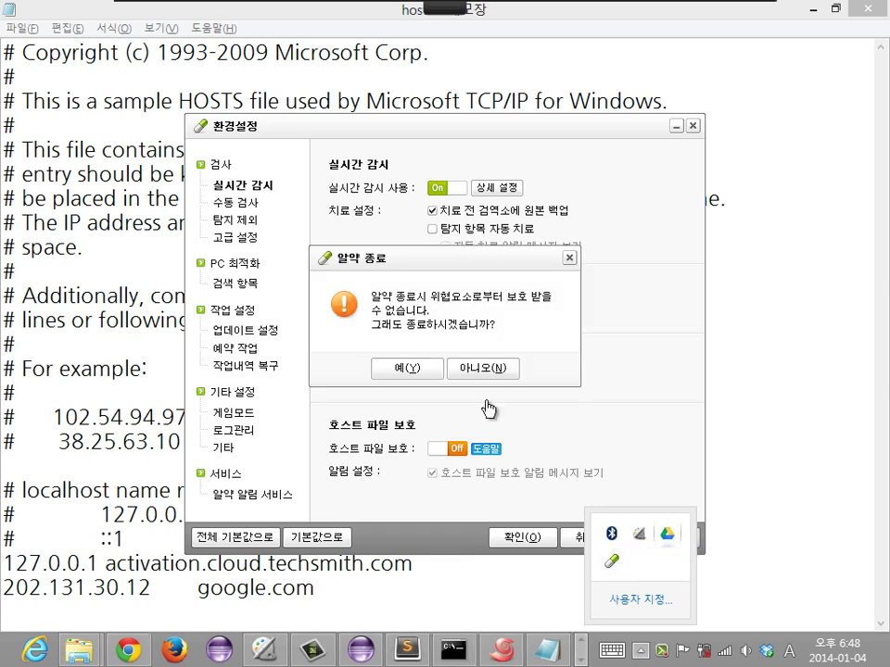
click(407, 367)
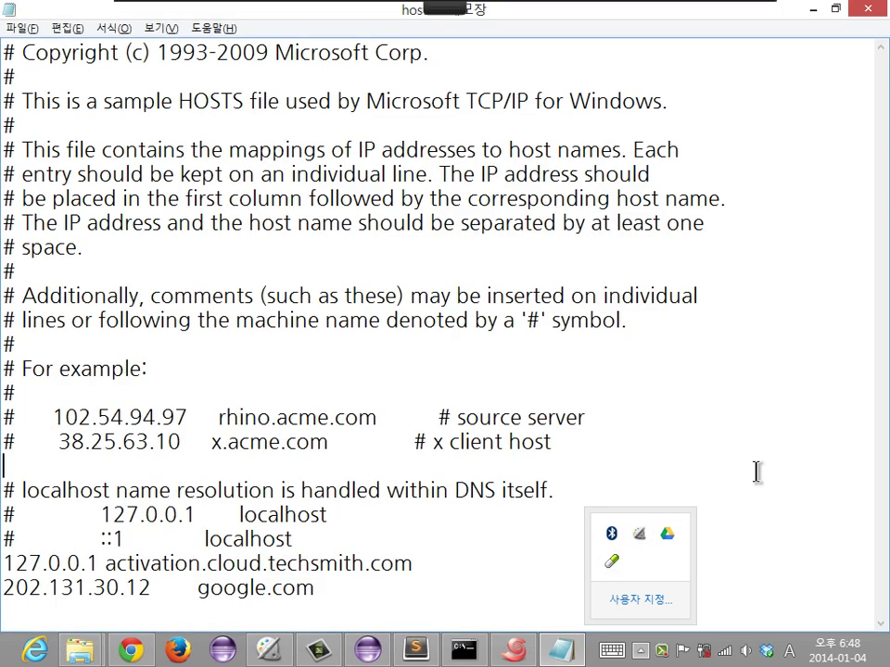
Try again to save the hosts file with the google.com entry, dismiss the message, and cancel the save dialog
click(494, 572)
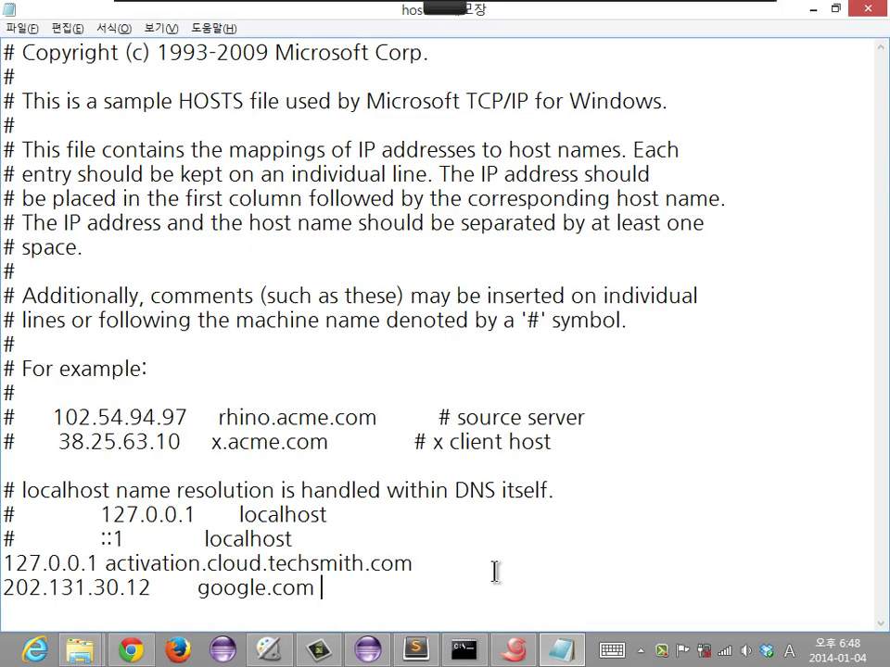
key(ctrl+s)
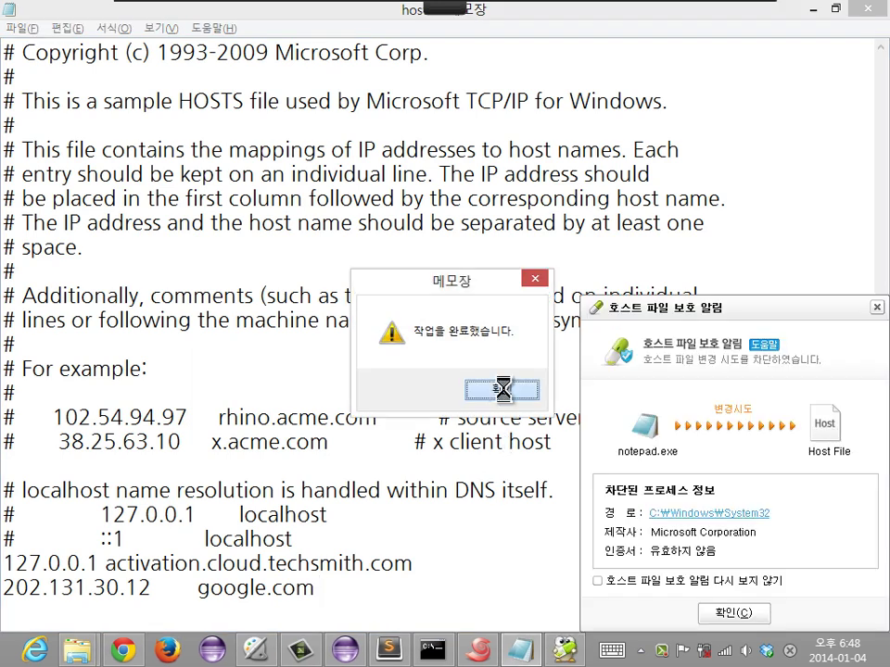
click(502, 390)
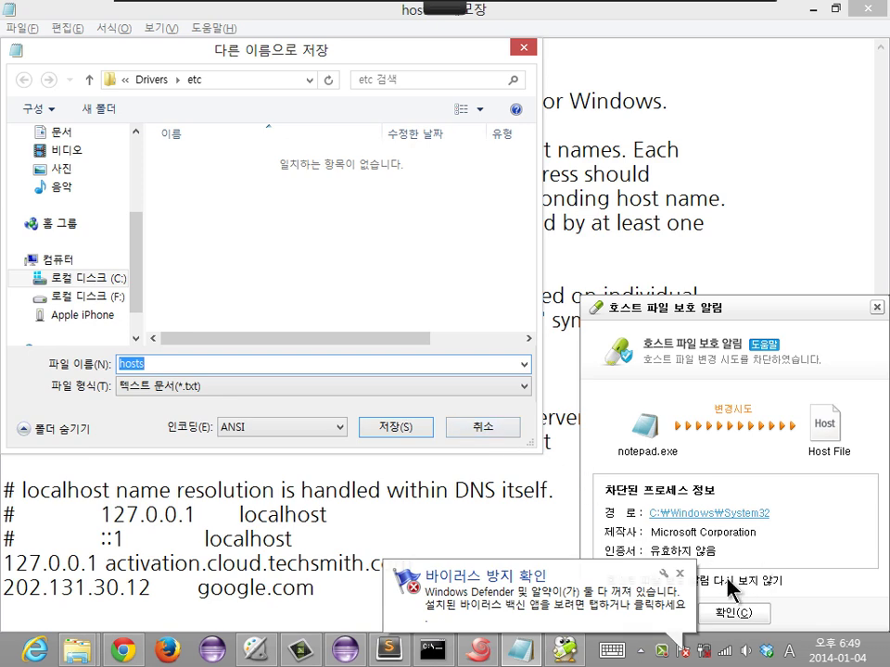
click(483, 428)
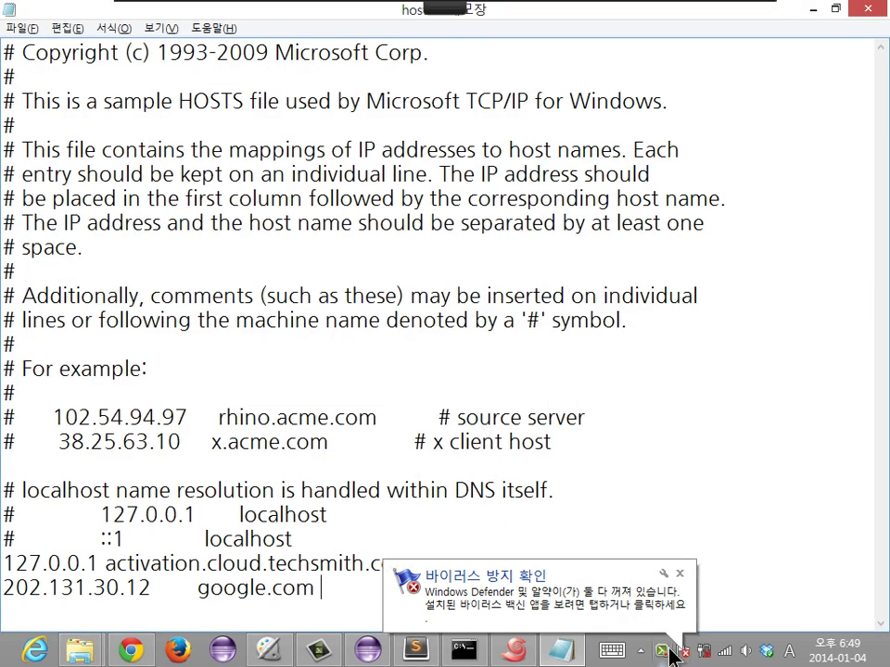
click(521, 524)
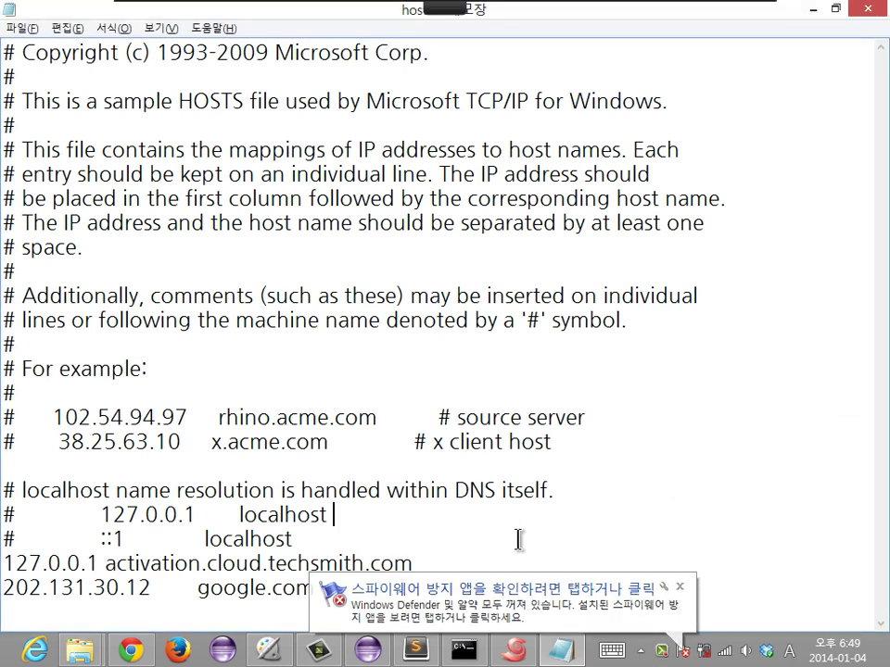
Switch to Chrome and load google.com in a new tab to test the hosts file mapping
click(131, 649)
key(ctrl+l)
key(ctrl+t)
text(google.com)
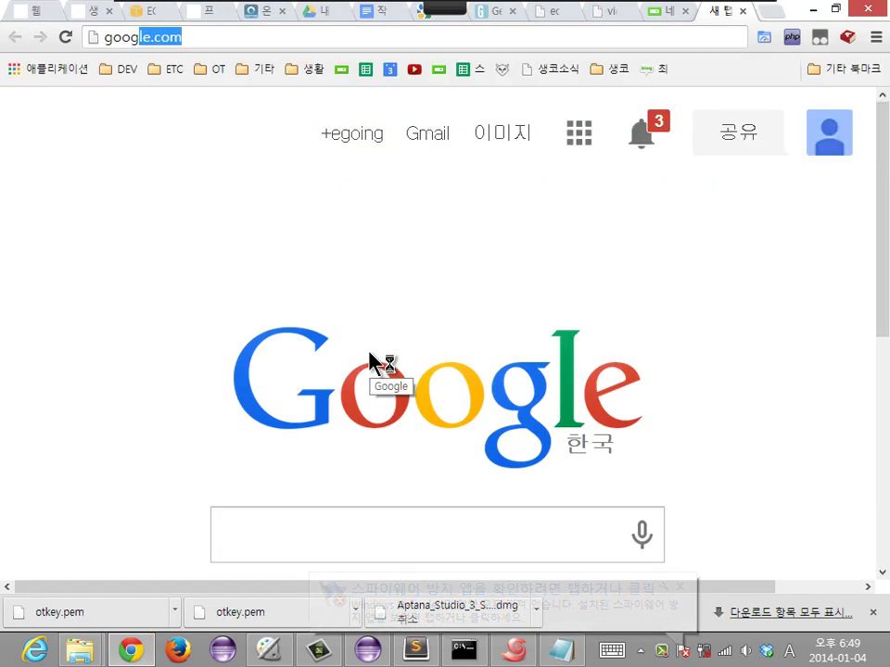
key(Return)
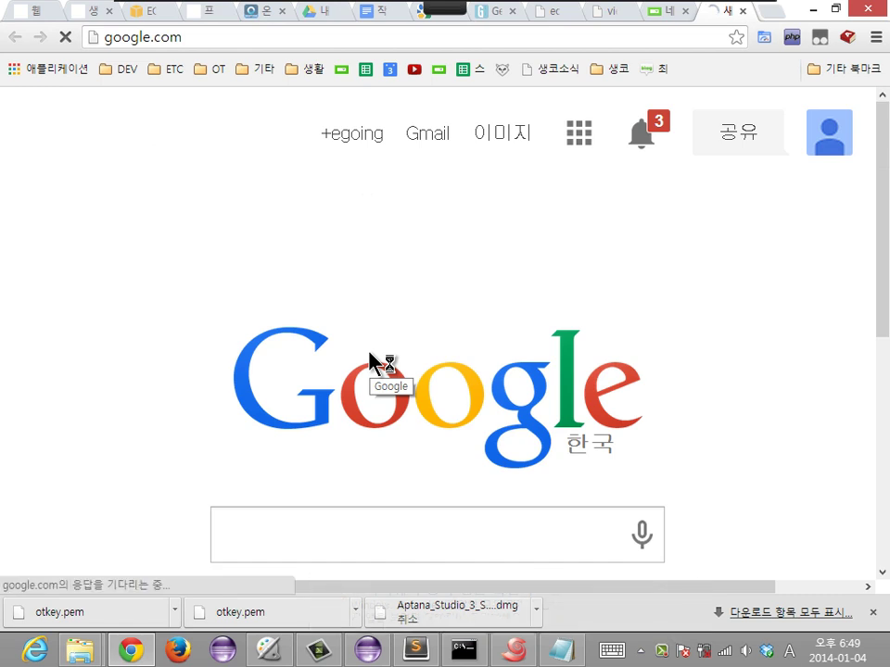